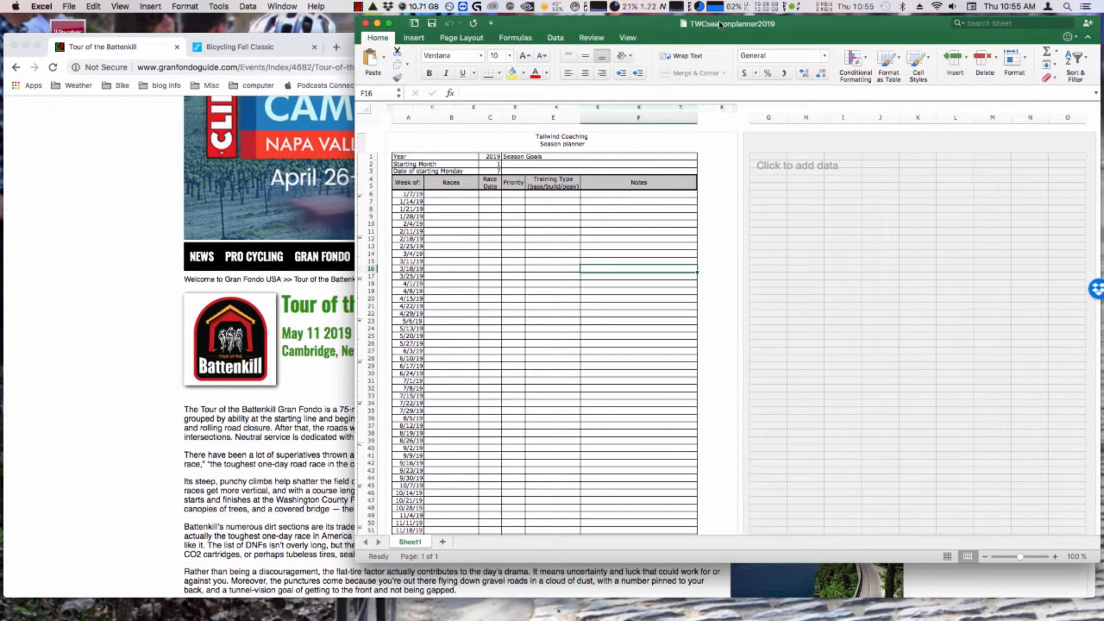
Step: Switch to the browser to view the Tour of the Battenkill event details, and return to the season planner workbook
{"action": "left_click", "coordinate": [433, 208]}
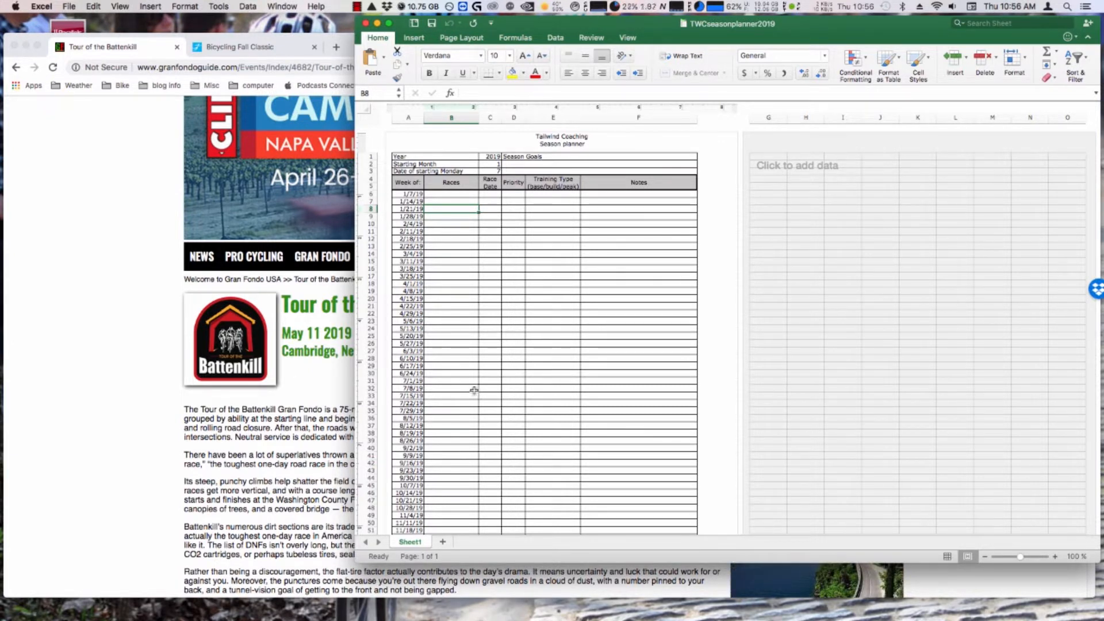
{"action": "left_click", "coordinate": [304, 442]}
{"action": "scroll", "coordinate": [422, 390], "scroll_direction": "down", "scroll_amount": 5}
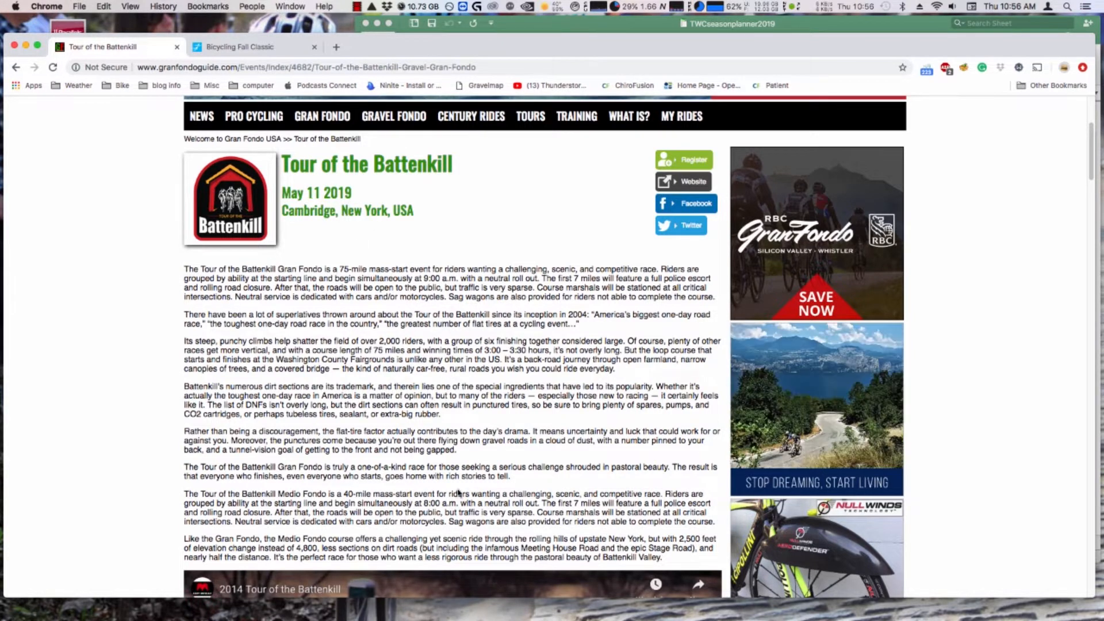
{"action": "left_click", "coordinate": [904, 30]}
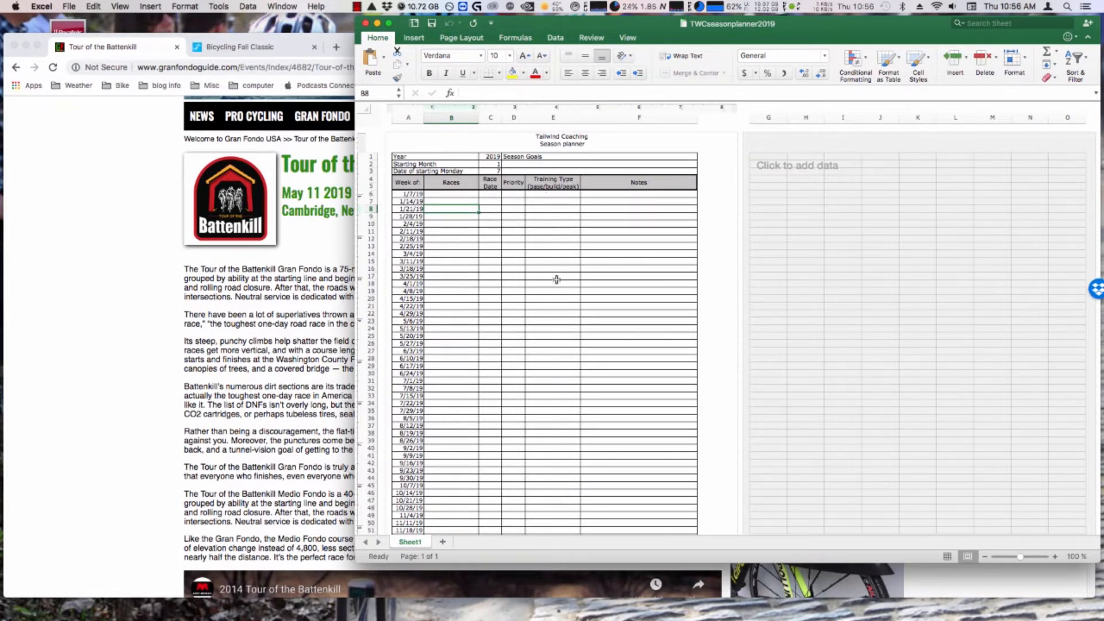
Step: Review the weekly rows of the season planner from the start to the end of 2019
{"action": "left_click", "coordinate": [449, 358]}
{"action": "scroll", "coordinate": [609, 265], "scroll_direction": "down", "scroll_amount": 2}
{"action": "scroll", "coordinate": [575, 327], "scroll_direction": "down", "scroll_amount": 4}
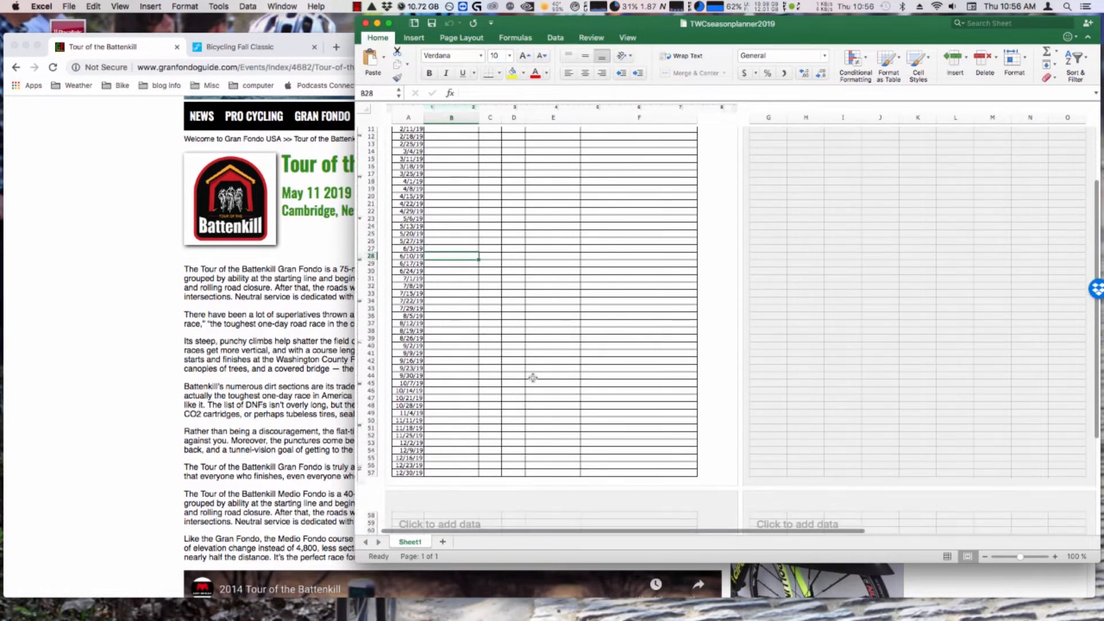
{"action": "scroll", "coordinate": [455, 491], "scroll_direction": "up", "scroll_amount": 5}
{"action": "scroll", "coordinate": [442, 402], "scroll_direction": "down", "scroll_amount": 3}
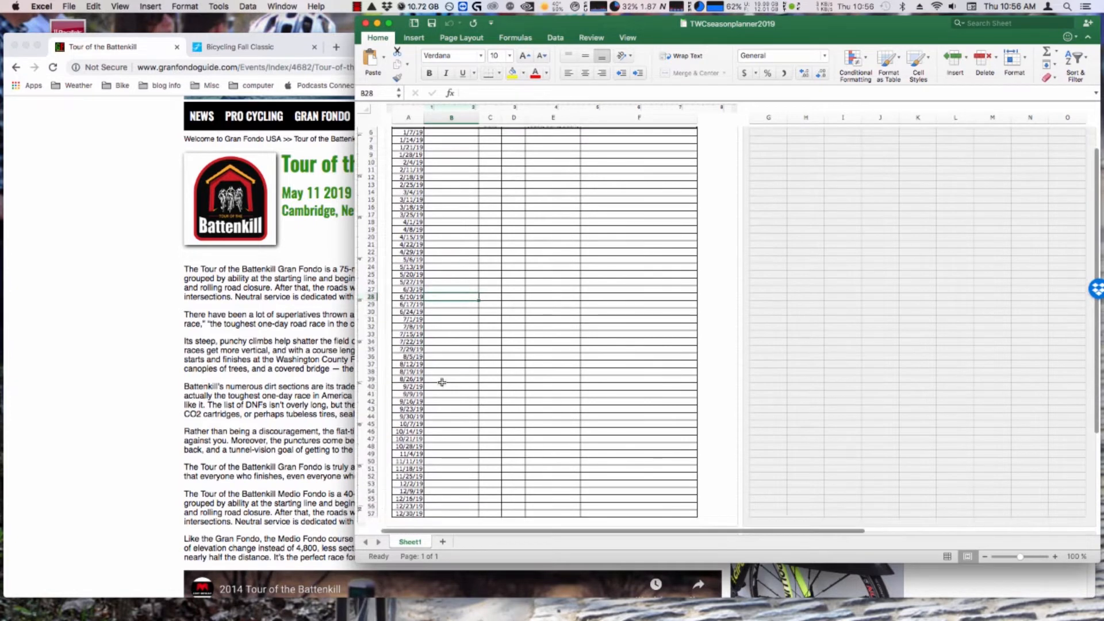
{"action": "scroll", "coordinate": [413, 230], "scroll_direction": "up", "scroll_amount": 3}
{"action": "left_click_drag", "start_coordinate": [408, 163], "coordinate": [410, 521]}
{"action": "left_click", "coordinate": [505, 394]}
{"action": "scroll", "coordinate": [452, 173], "scroll_direction": "up", "scroll_amount": 3}
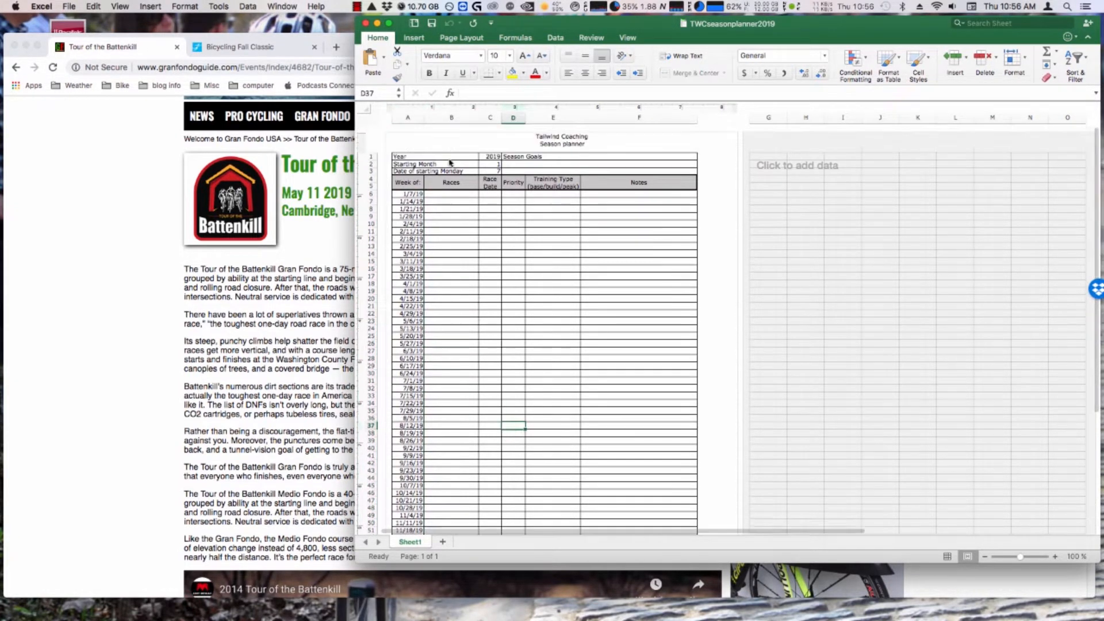
Step: Examine the planner's Races, Race Date, Priority, Training Type and Notes headings and its Season Goals area
{"action": "left_click_drag", "start_coordinate": [460, 215], "coordinate": [454, 185]}
{"action": "left_click", "coordinate": [490, 183]}
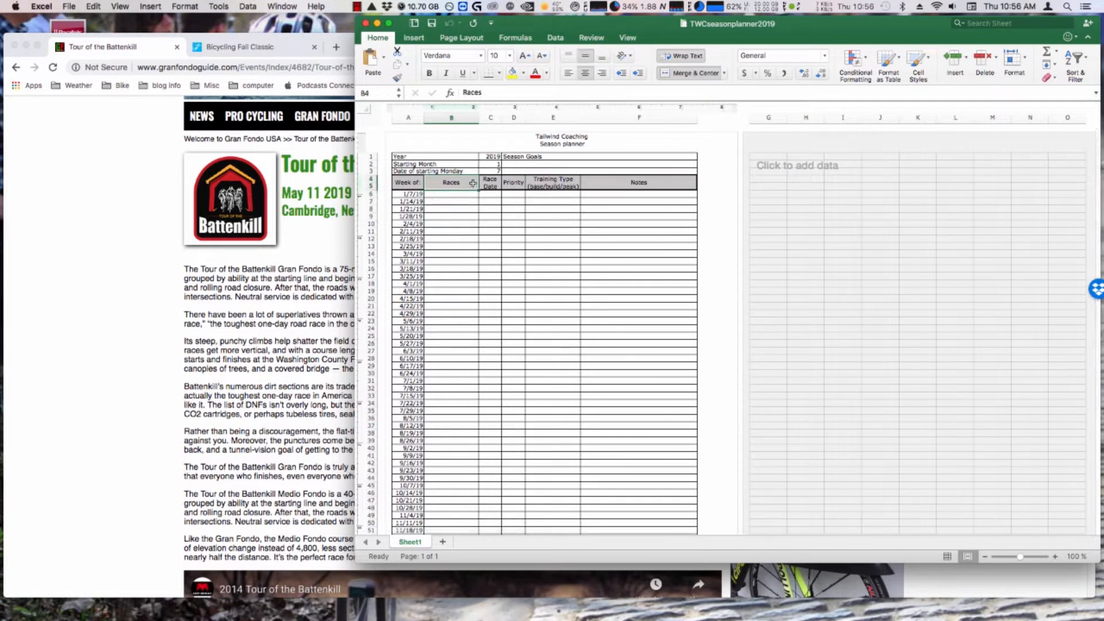
{"action": "left_click", "coordinate": [522, 182]}
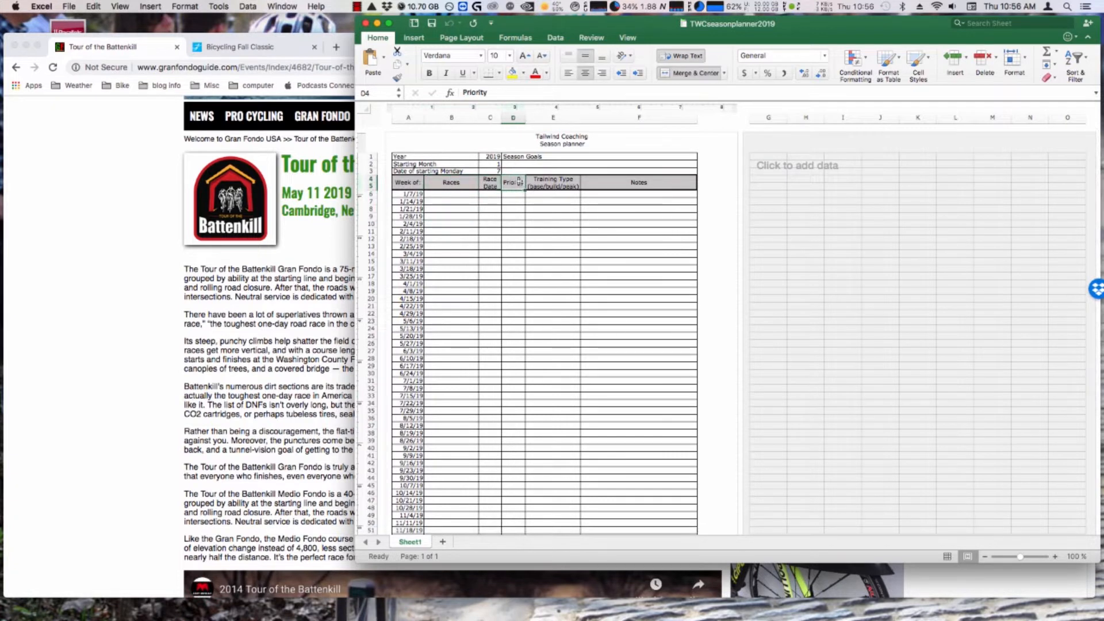
{"action": "left_click", "coordinate": [563, 183]}
{"action": "left_click", "coordinate": [608, 187]}
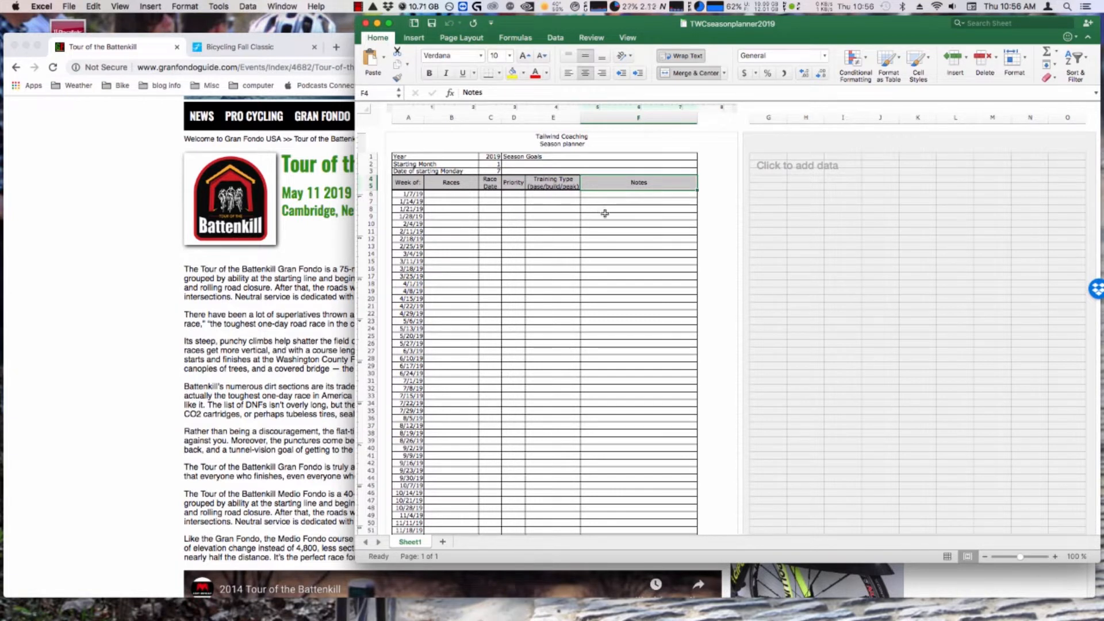
{"action": "left_click", "coordinate": [526, 159]}
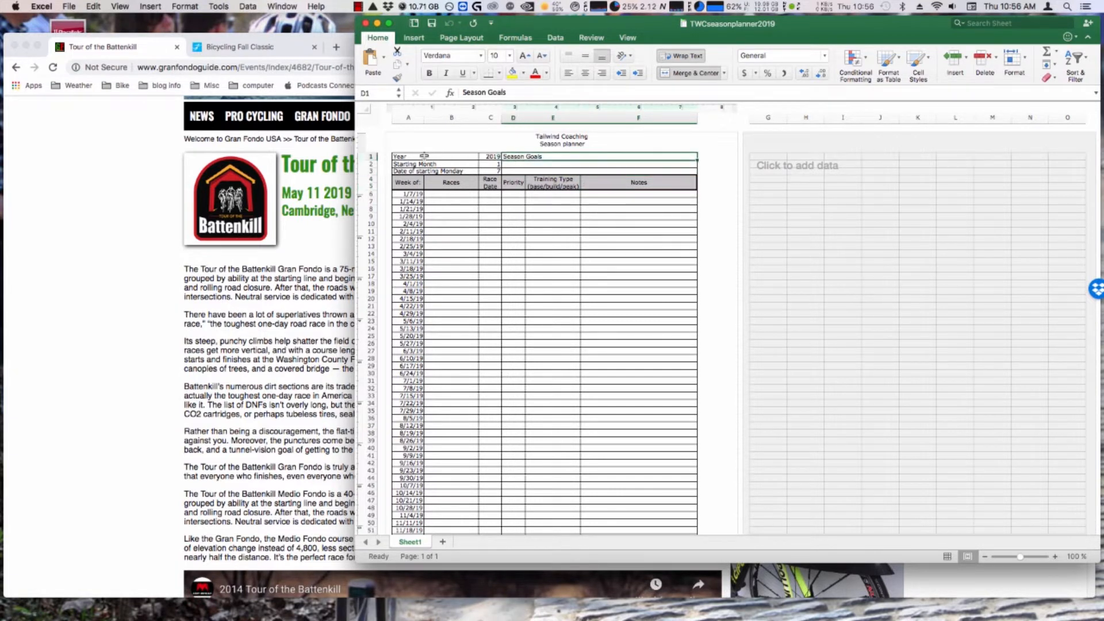
{"action": "left_click_drag", "start_coordinate": [418, 160], "coordinate": [592, 167]}
{"action": "left_click", "coordinate": [564, 172]}
{"action": "left_click", "coordinate": [534, 300]}
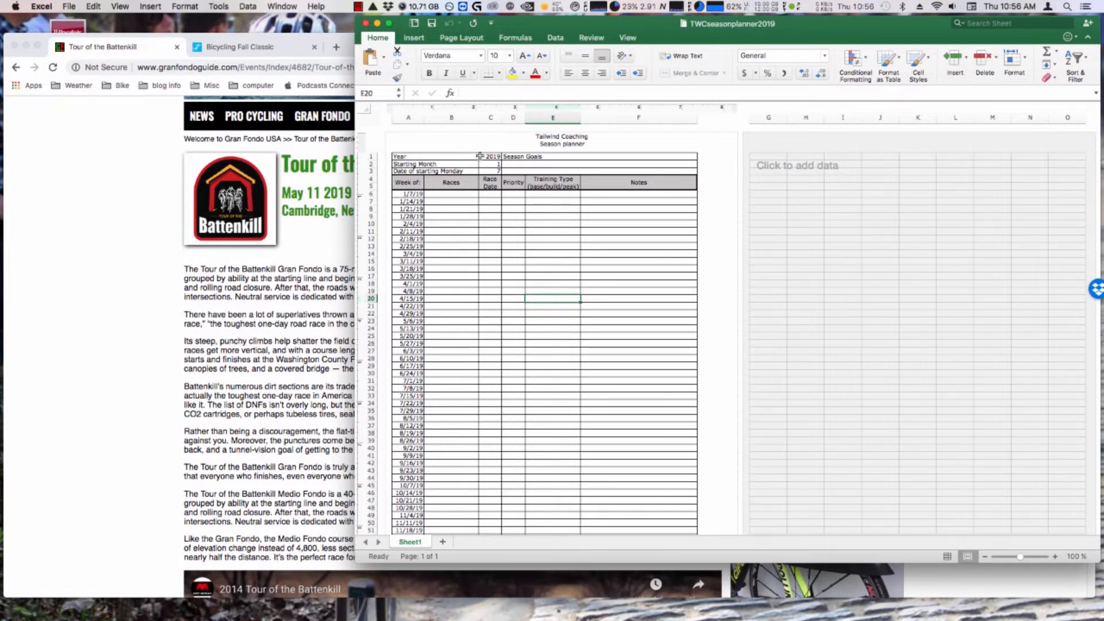
Step: Examine the Starting Month and Date of starting Monday values and the week dates in the Week of column
{"action": "left_click", "coordinate": [490, 164]}
{"action": "left_click", "coordinate": [490, 171]}
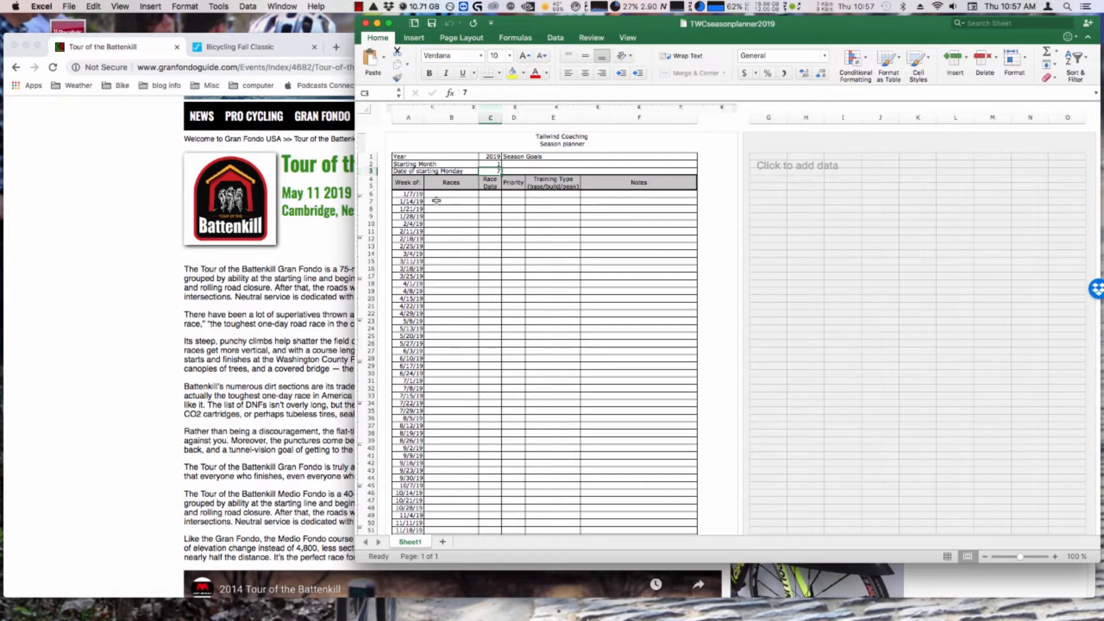
{"action": "left_click", "coordinate": [440, 171]}
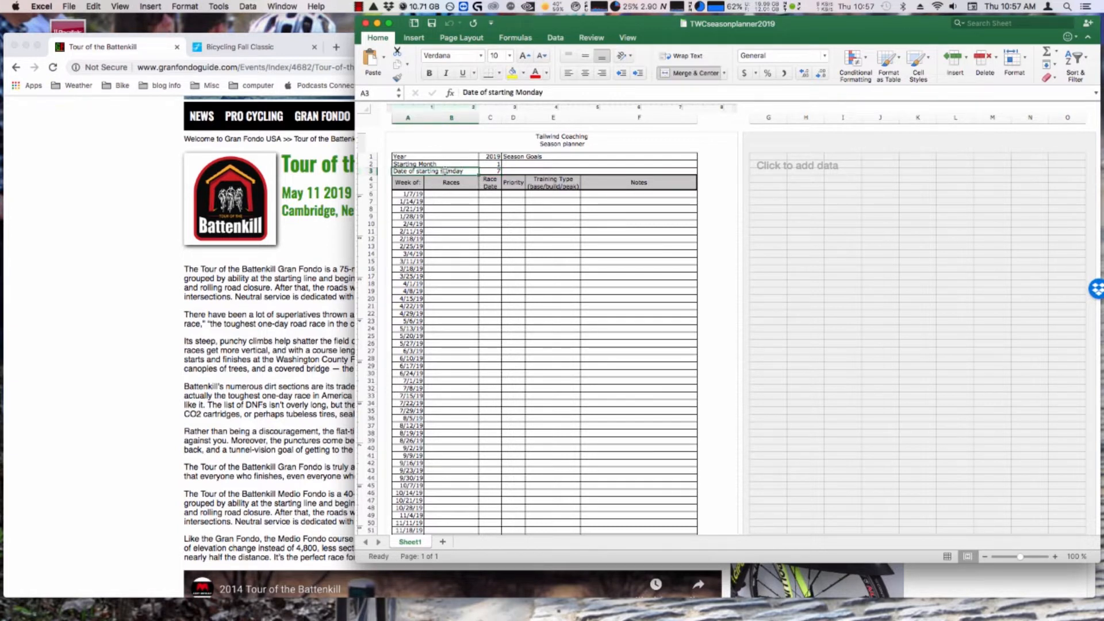
{"action": "left_click", "coordinate": [491, 171]}
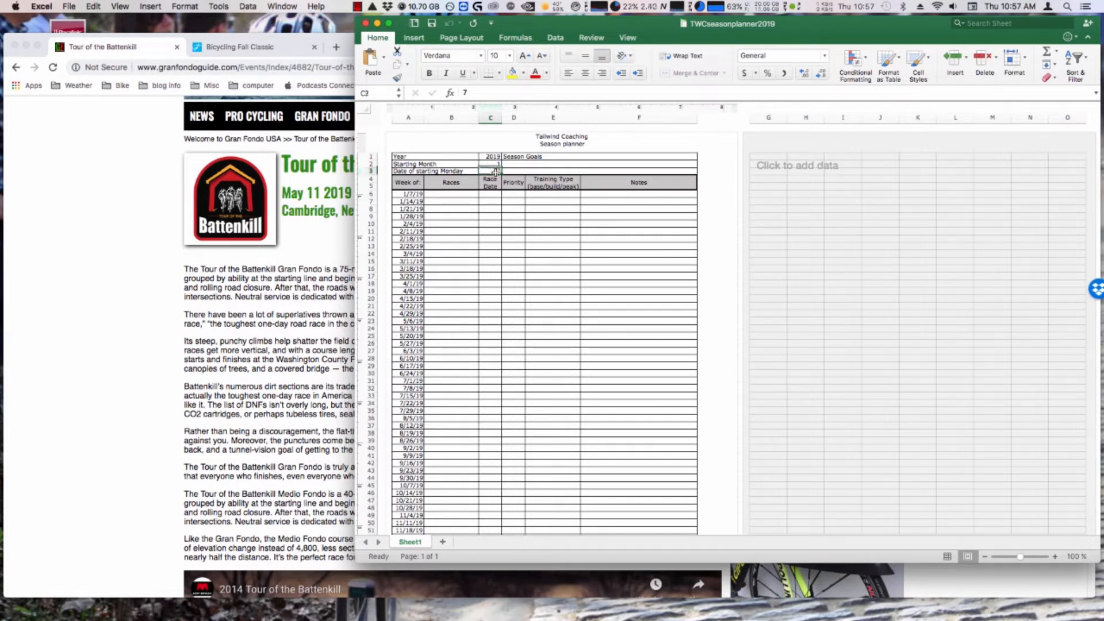
{"action": "left_click_drag", "start_coordinate": [396, 221], "coordinate": [409, 421]}
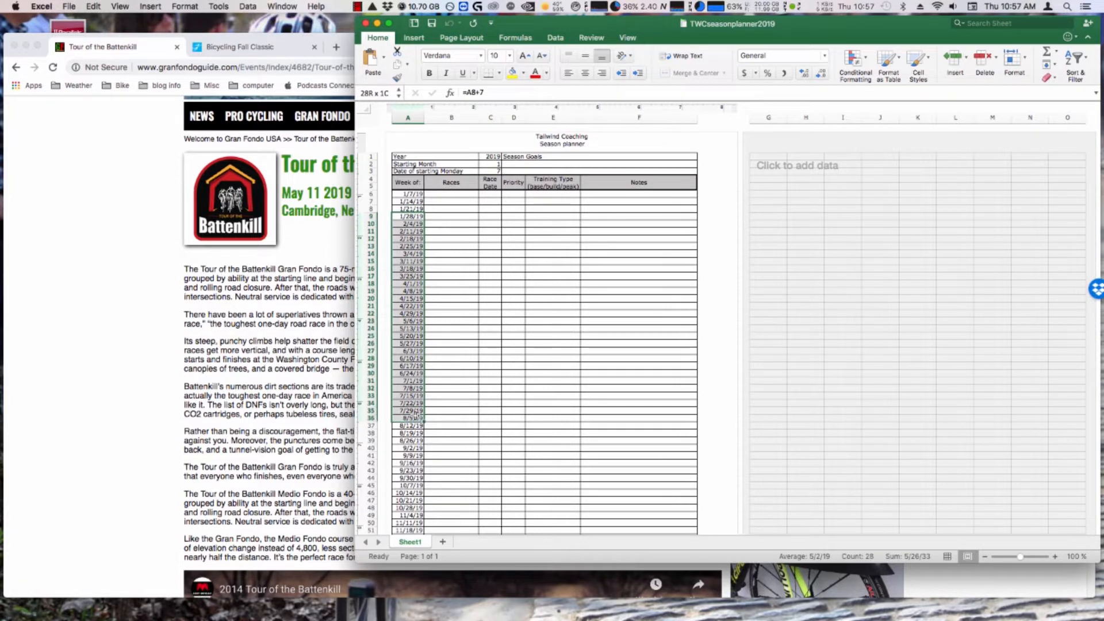
{"action": "left_click", "coordinate": [454, 380]}
{"action": "left_click", "coordinate": [446, 196]}
Step: Check the Battenkill race date in the browser and enter "Battenkill!" as the race for the week of 5/6/19
{"action": "left_click", "coordinate": [278, 313]}
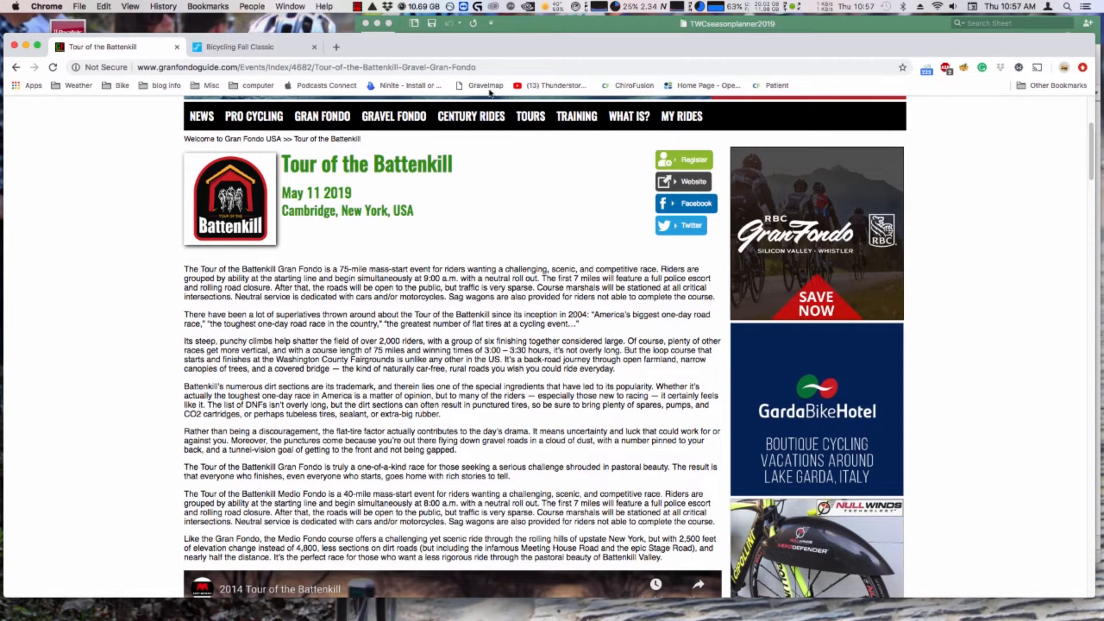
{"action": "left_click", "coordinate": [565, 29]}
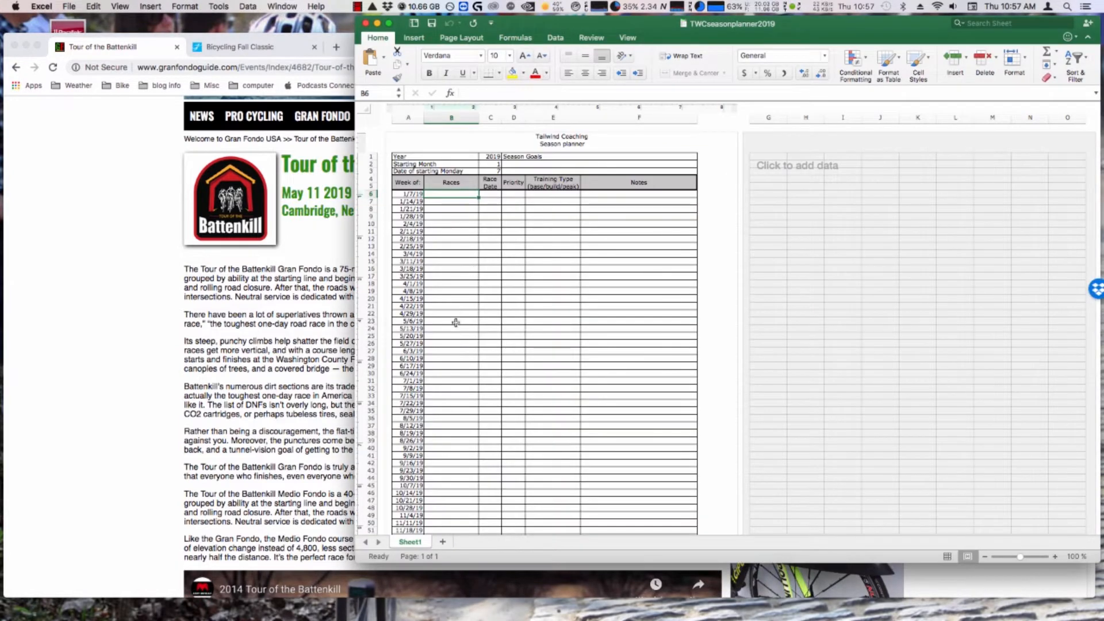
{"action": "left_click", "coordinate": [411, 320]}
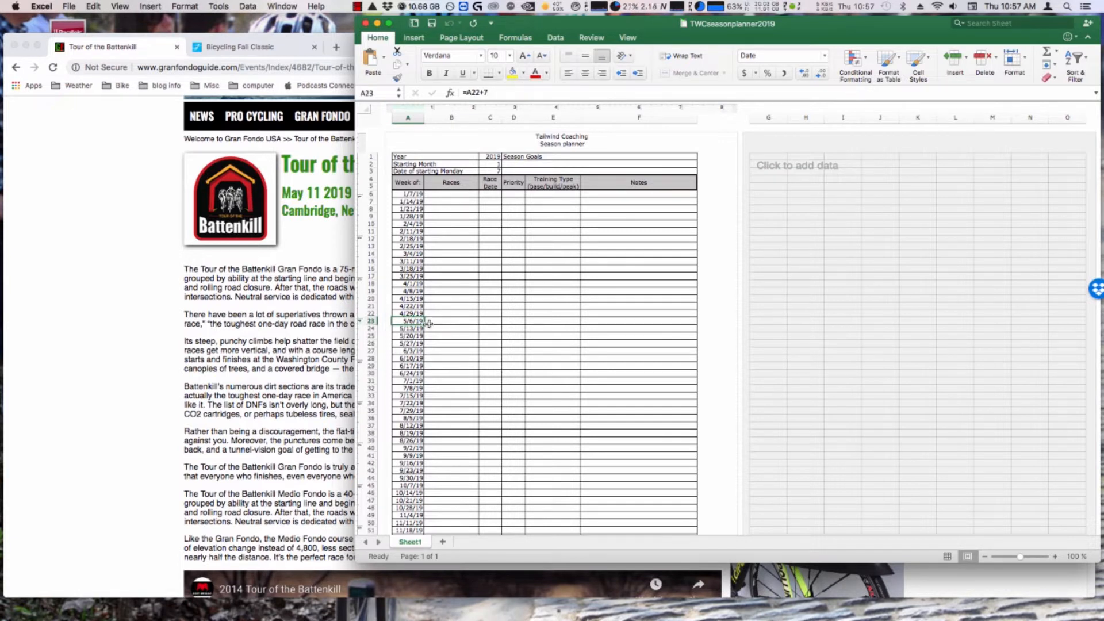
{"action": "left_click", "coordinate": [444, 320]}
{"action": "type", "text": "B"}
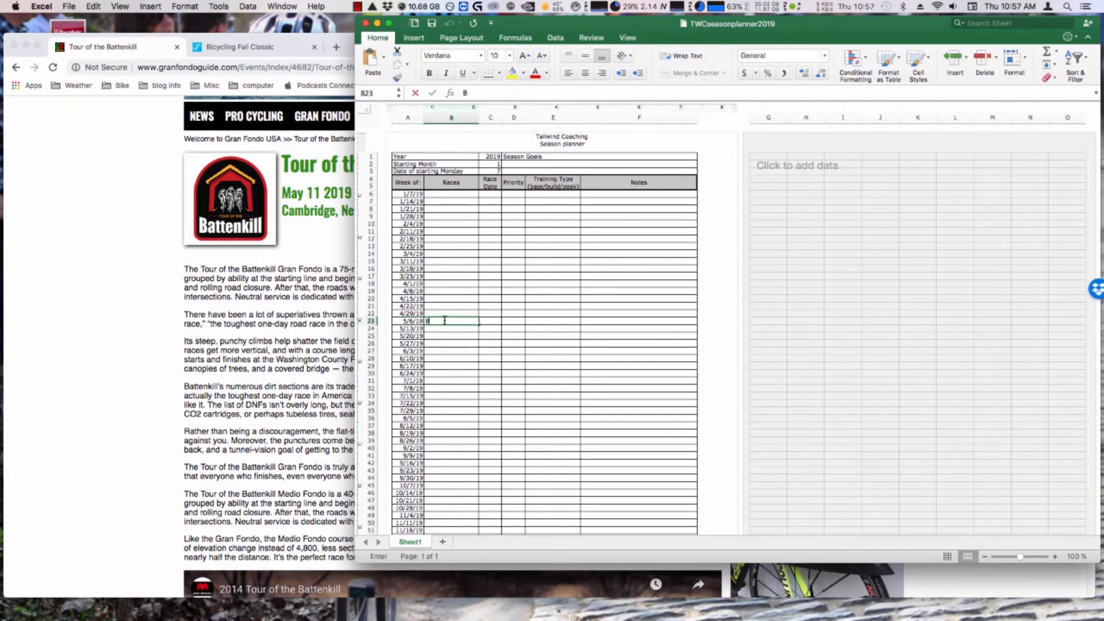
{"action": "type", "text": "attenkill!"}
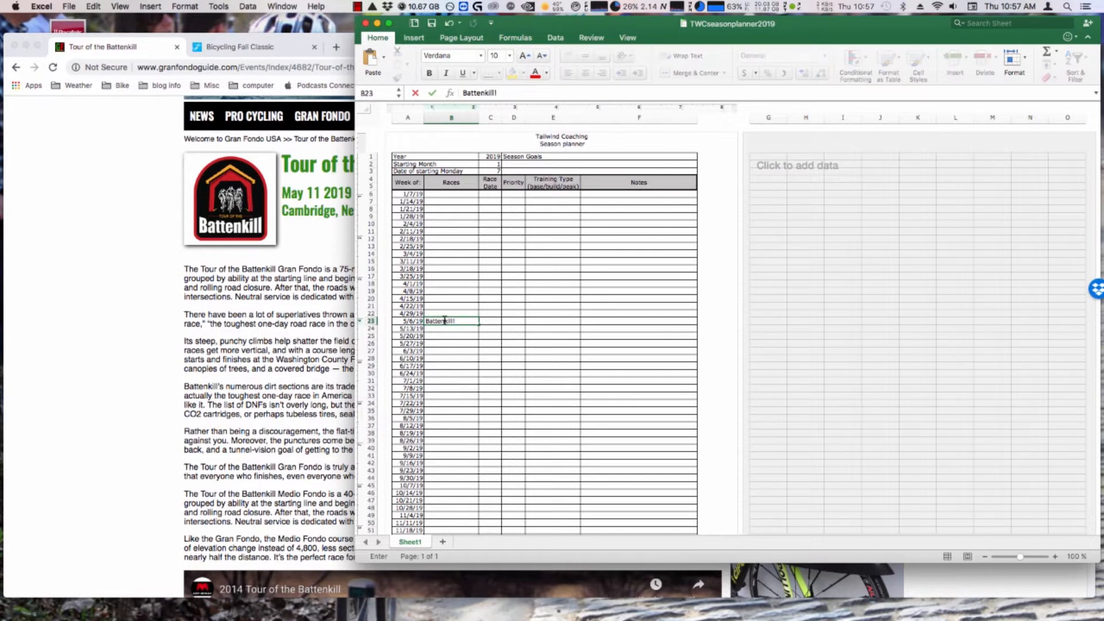
Step: Try entering the Battenkill race date as 5/11/19 and as 5/11 in the week of 5/6/19
{"action": "left_click", "coordinate": [486, 320]}
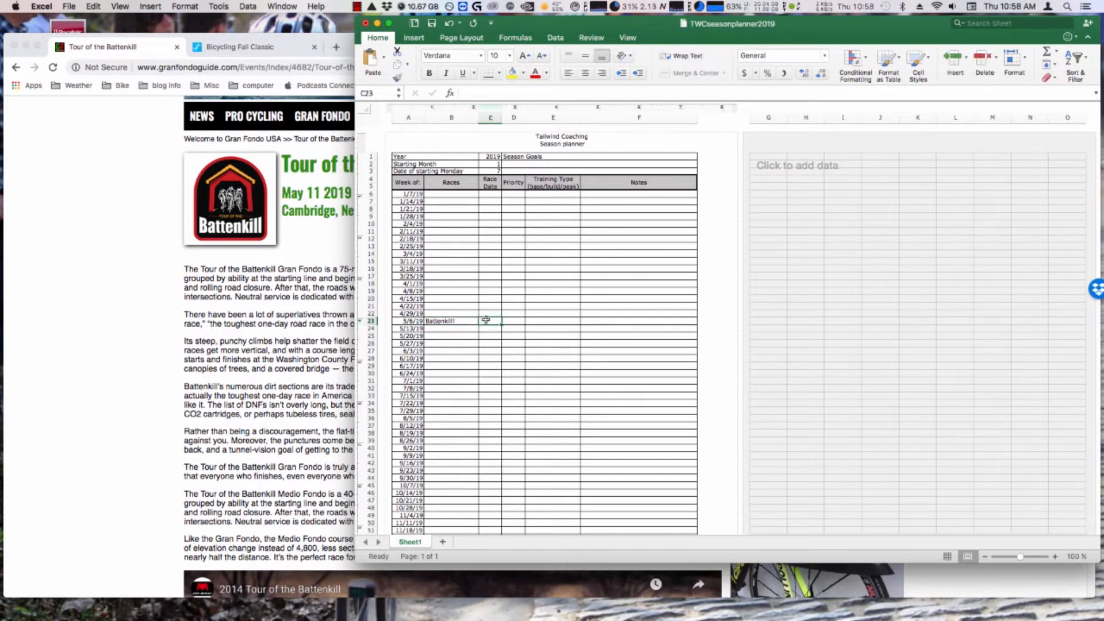
{"action": "type", "text": "5/11/19"}
{"action": "key", "text": "Return"}
{"action": "double_click", "coordinate": [485, 319]}
{"action": "double_click", "coordinate": [485, 319]}
{"action": "type", "text": "5/11"}
{"action": "key", "text": "Return"}
Step: Replace the Battenkill race date with May 11 and correct its year so that it reads 5/11/2019
{"action": "left_click", "coordinate": [485, 320]}
{"action": "left_click", "coordinate": [491, 92]}
{"action": "left_click_drag", "start_coordinate": [492, 92], "coordinate": [459, 93]}
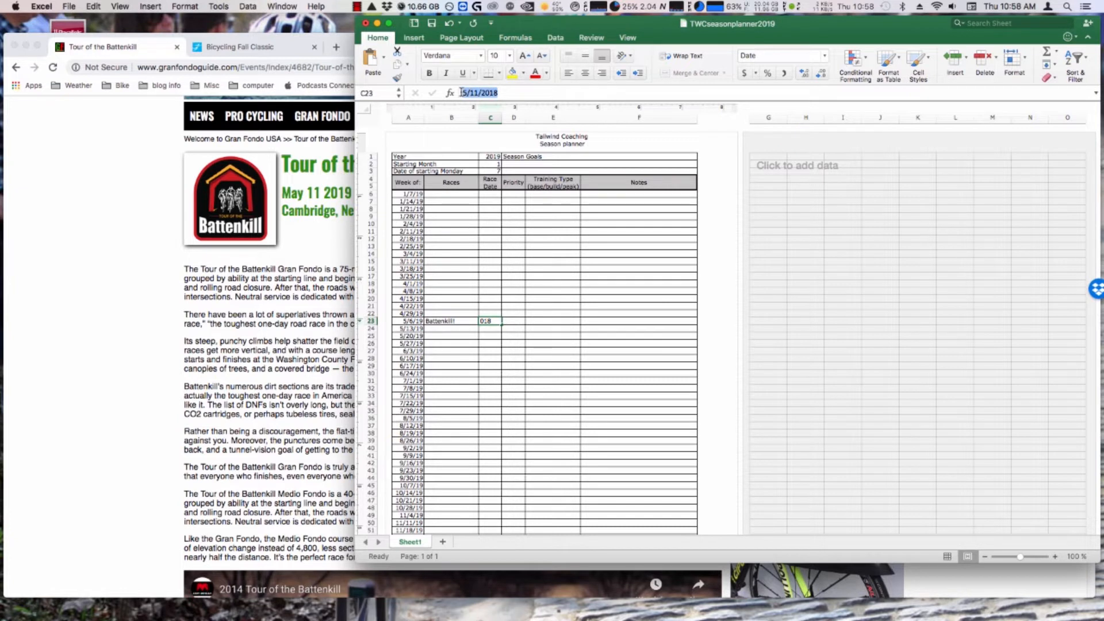
{"action": "type", "text": "may 1"}
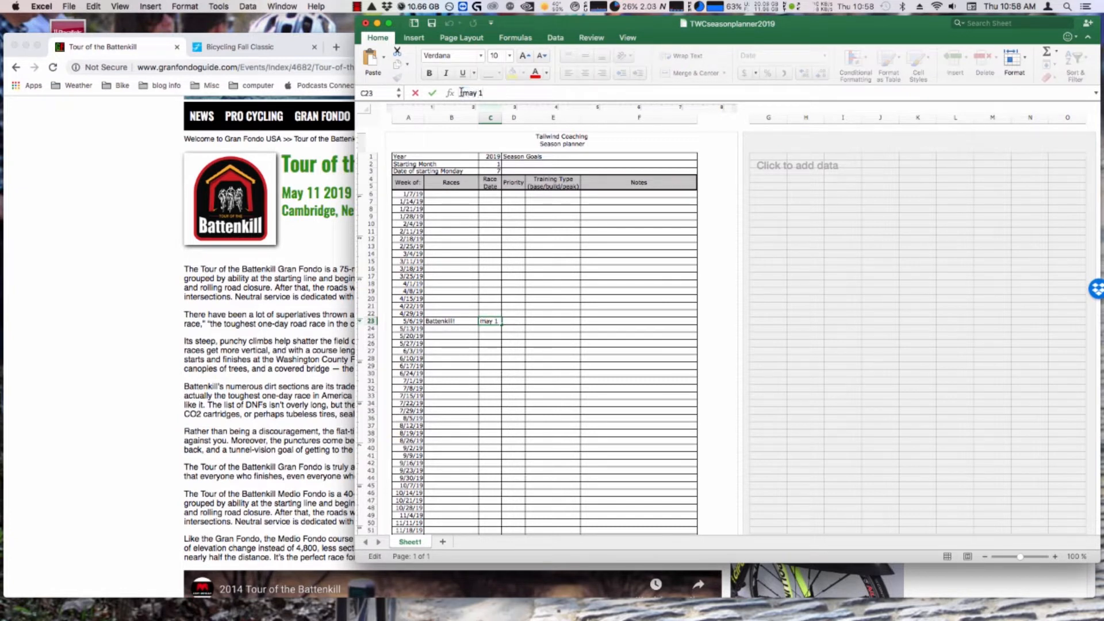
{"action": "type", "text": "1"}
{"action": "key", "text": "Return"}
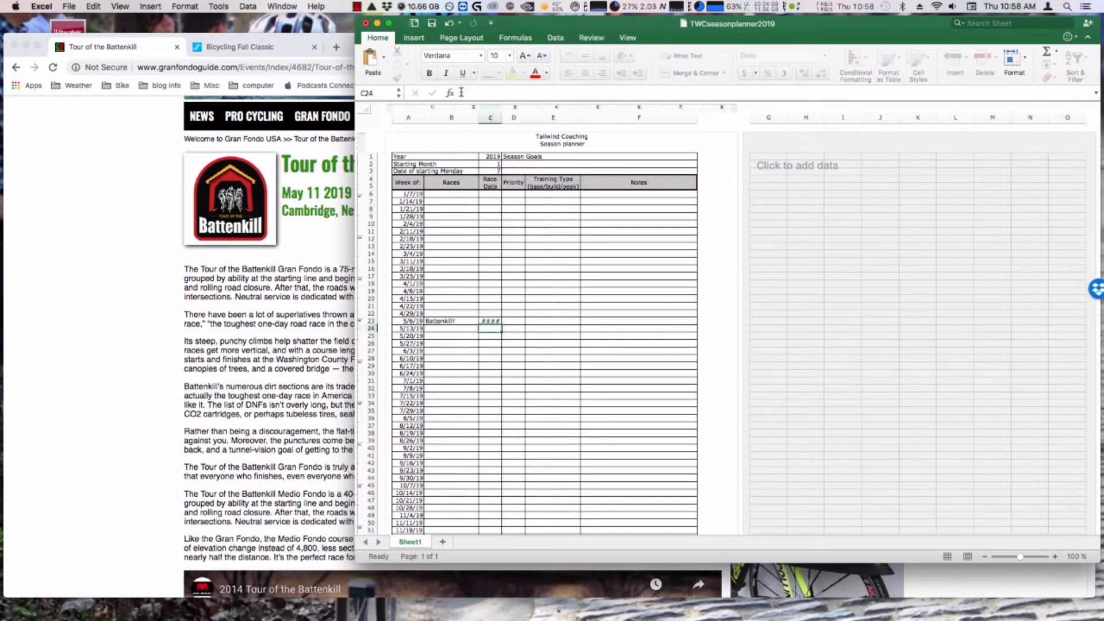
{"action": "key", "text": "Up"}
{"action": "left_click", "coordinate": [495, 92]}
{"action": "key", "text": "BackSpace"}
{"action": "type", "text": "9"}
{"action": "left_click", "coordinate": [489, 321]}
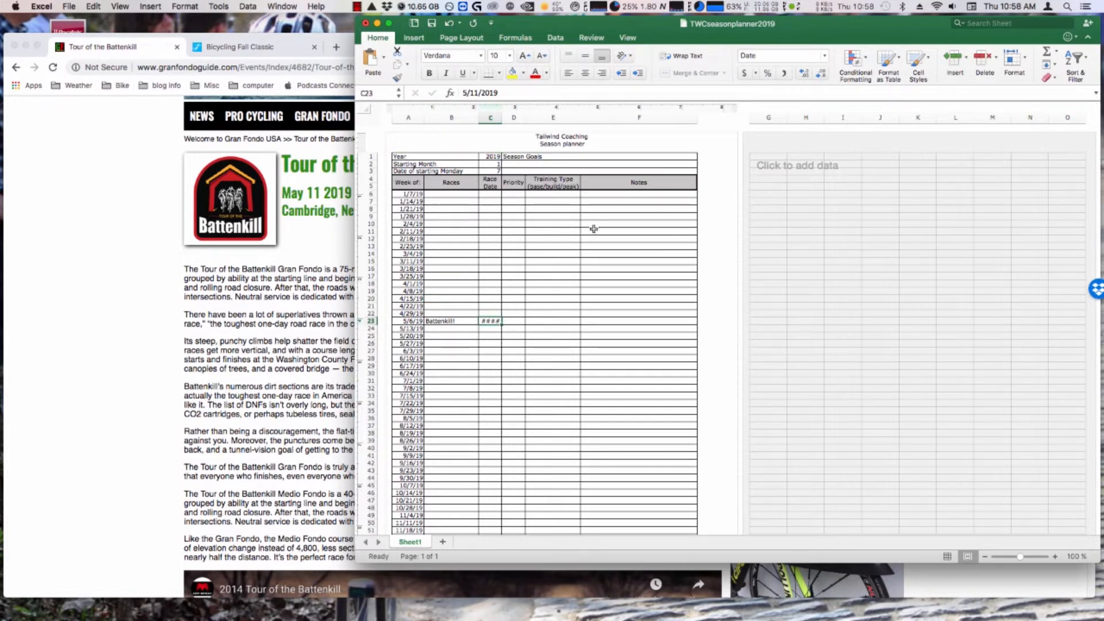
{"action": "left_click", "coordinate": [501, 94]}
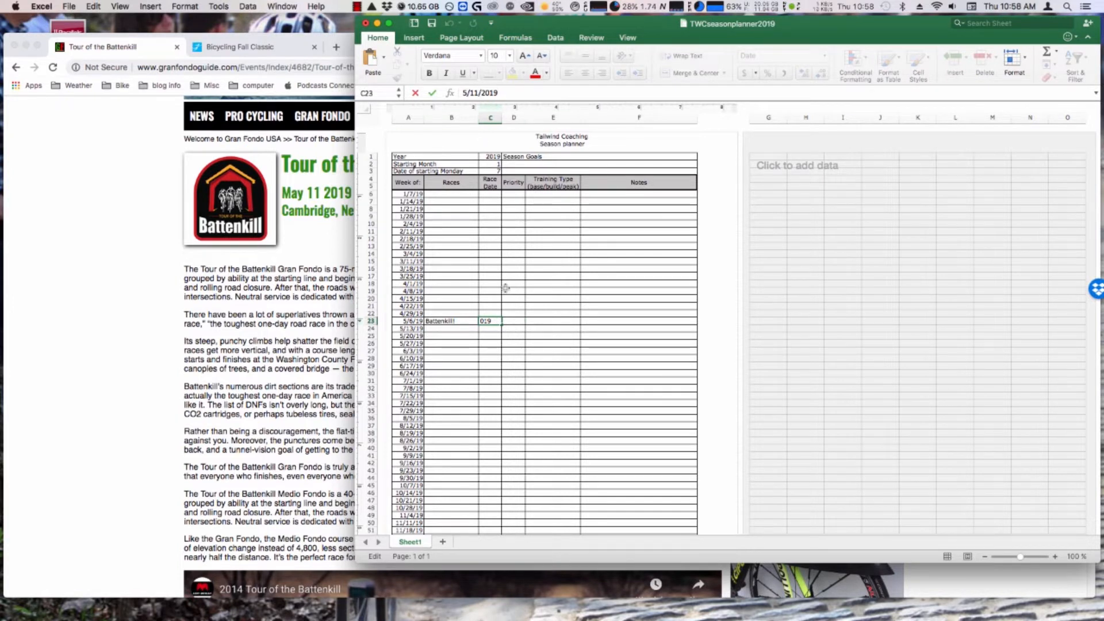
{"action": "right_click", "coordinate": [495, 320]}
{"action": "left_click", "coordinate": [511, 397]}
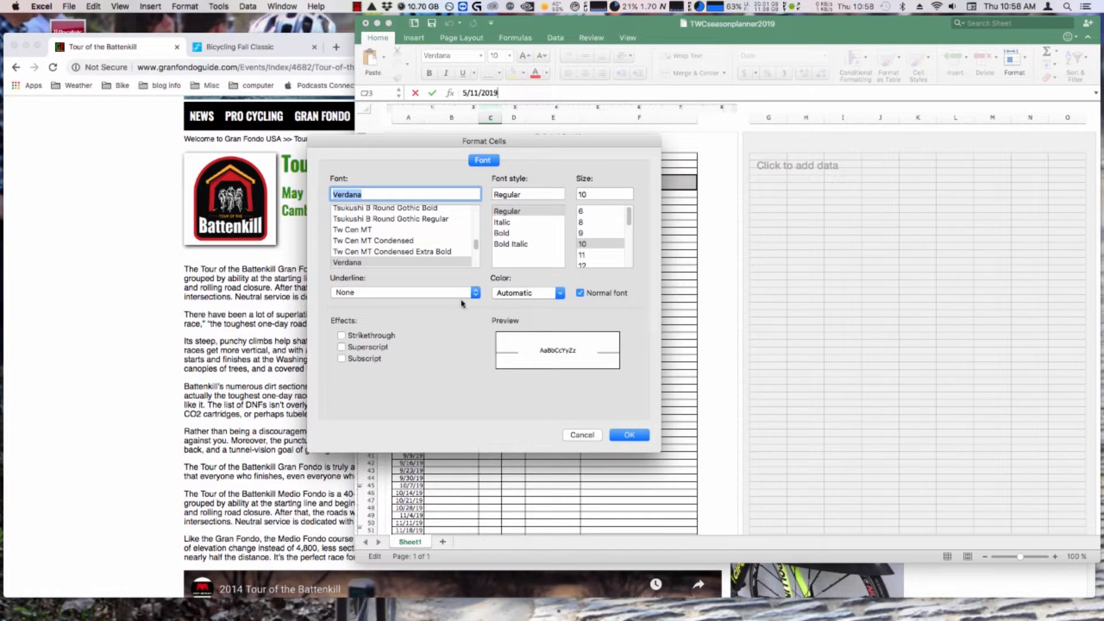
{"action": "left_click", "coordinate": [597, 435]}
{"action": "left_click", "coordinate": [514, 326]}
Step: Format the Battenkill race date cell so that its text shrinks to fit the column width
{"action": "left_click", "coordinate": [493, 321]}
{"action": "key", "text": "super+1"}
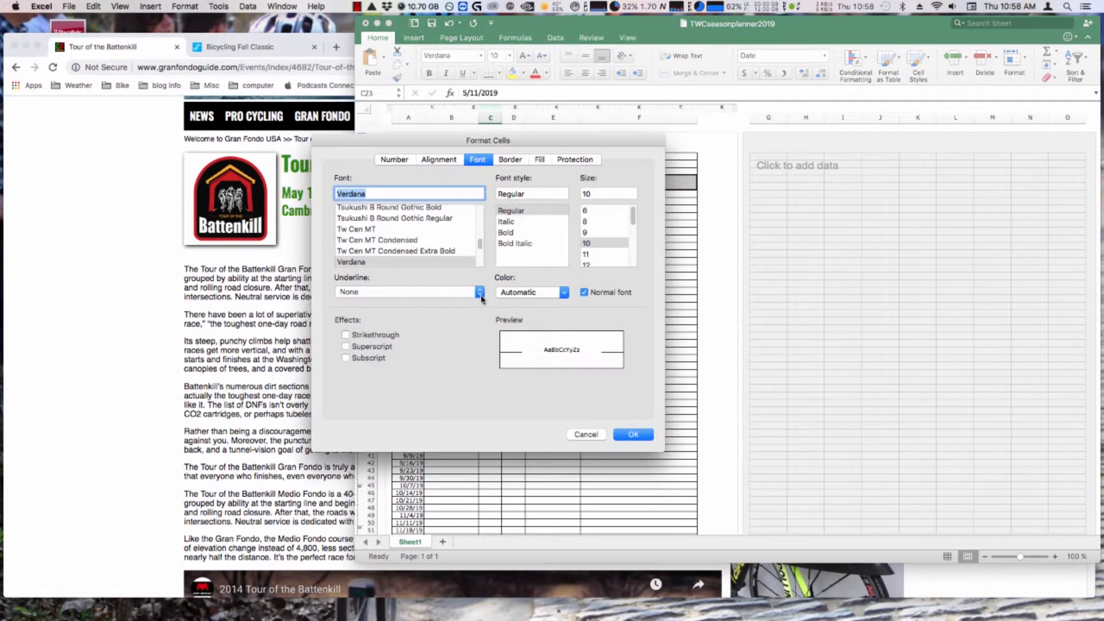
{"action": "left_click", "coordinate": [393, 161]}
{"action": "left_click", "coordinate": [435, 162]}
{"action": "left_click", "coordinate": [348, 348]}
{"action": "left_click", "coordinate": [633, 434]}
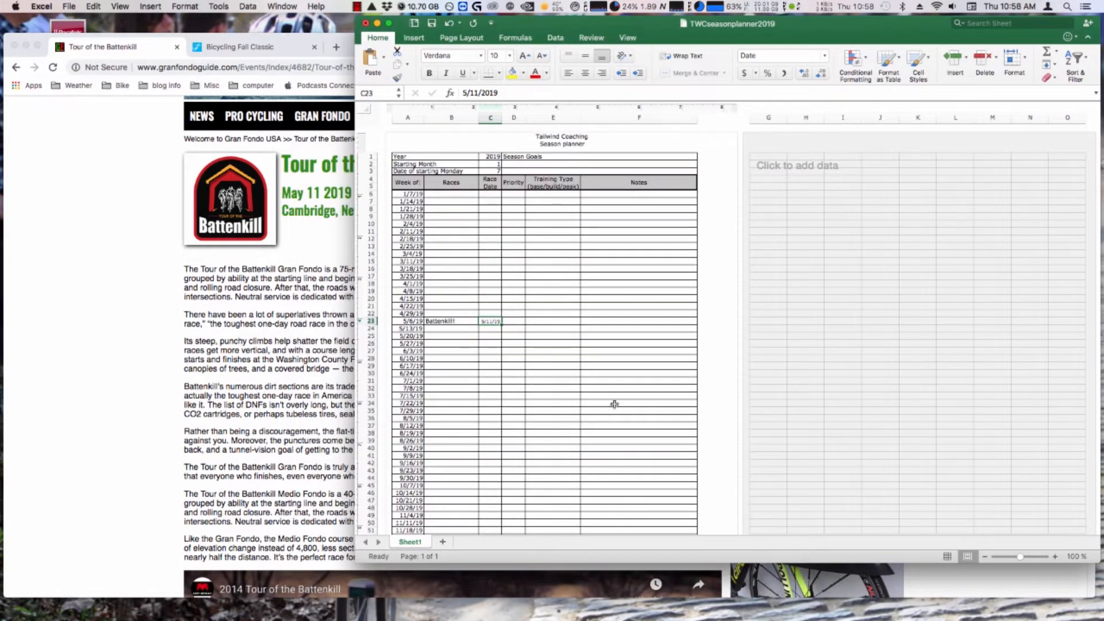
Step: Set the Battenkill race's priority to A and its training type to Race
{"action": "left_click", "coordinate": [615, 350]}
{"action": "left_click", "coordinate": [510, 322]}
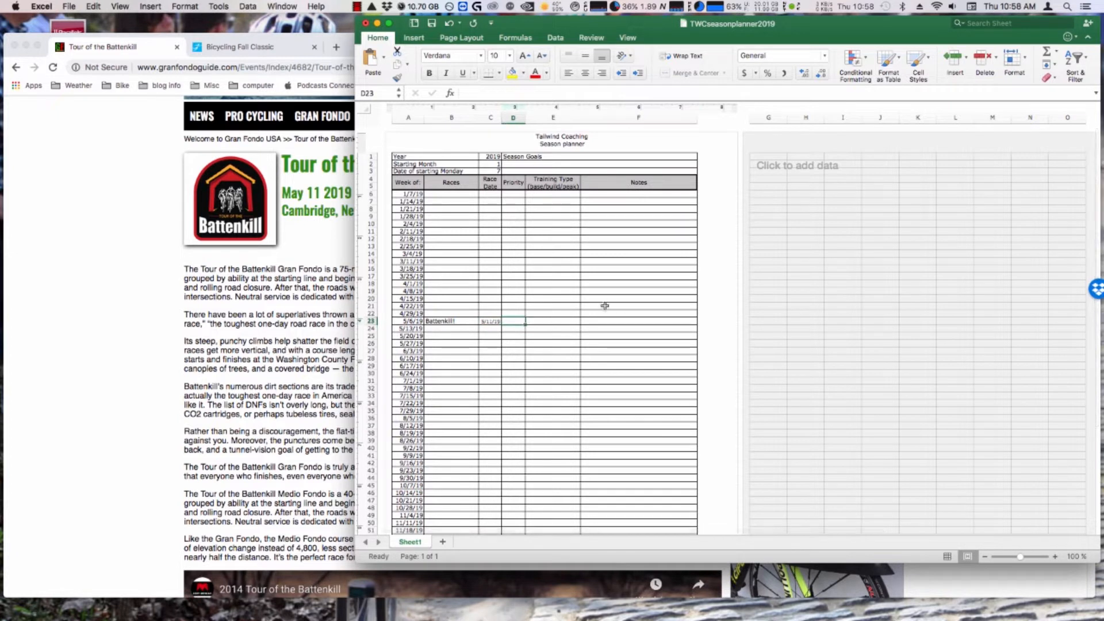
{"action": "type", "text": "A"}
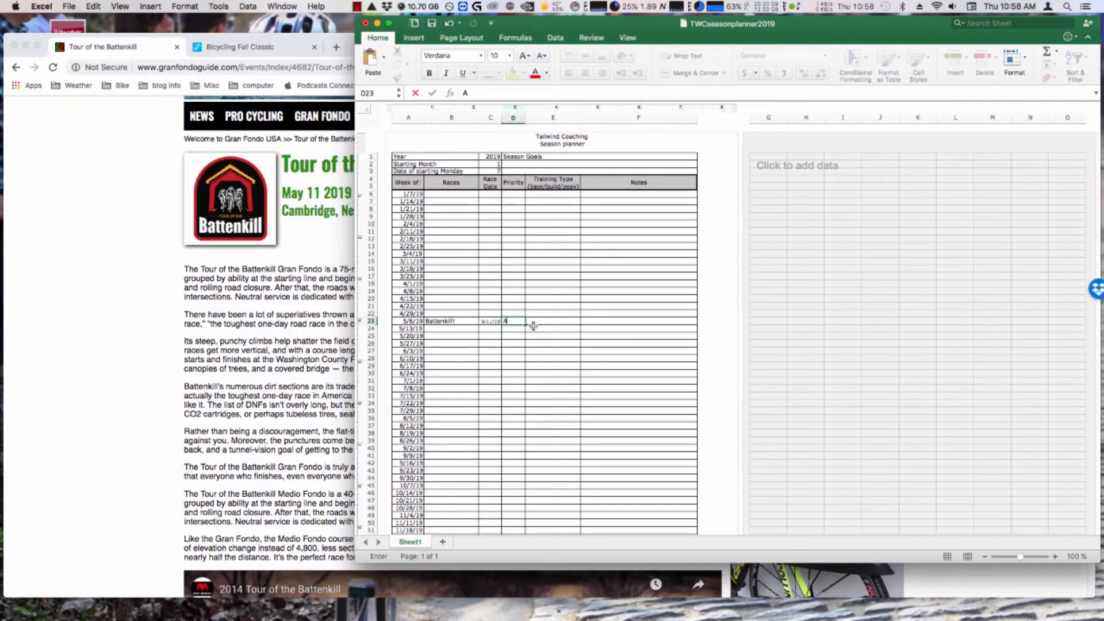
{"action": "left_click", "coordinate": [538, 326]}
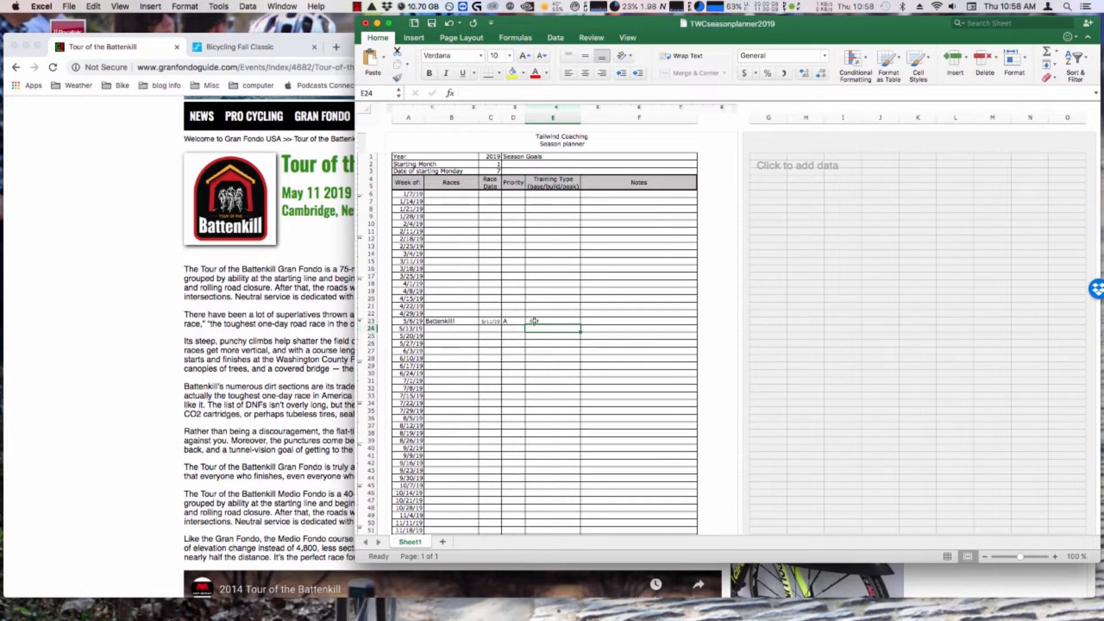
{"action": "left_click", "coordinate": [551, 324]}
{"action": "type", "text": "Race"}
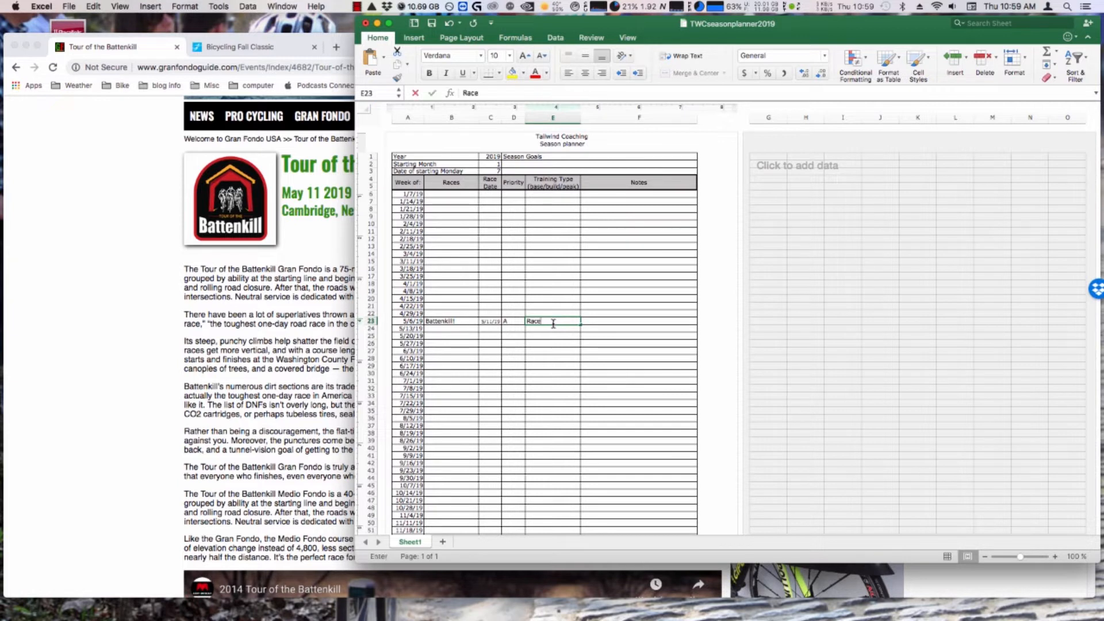
{"action": "key", "text": "Up"}
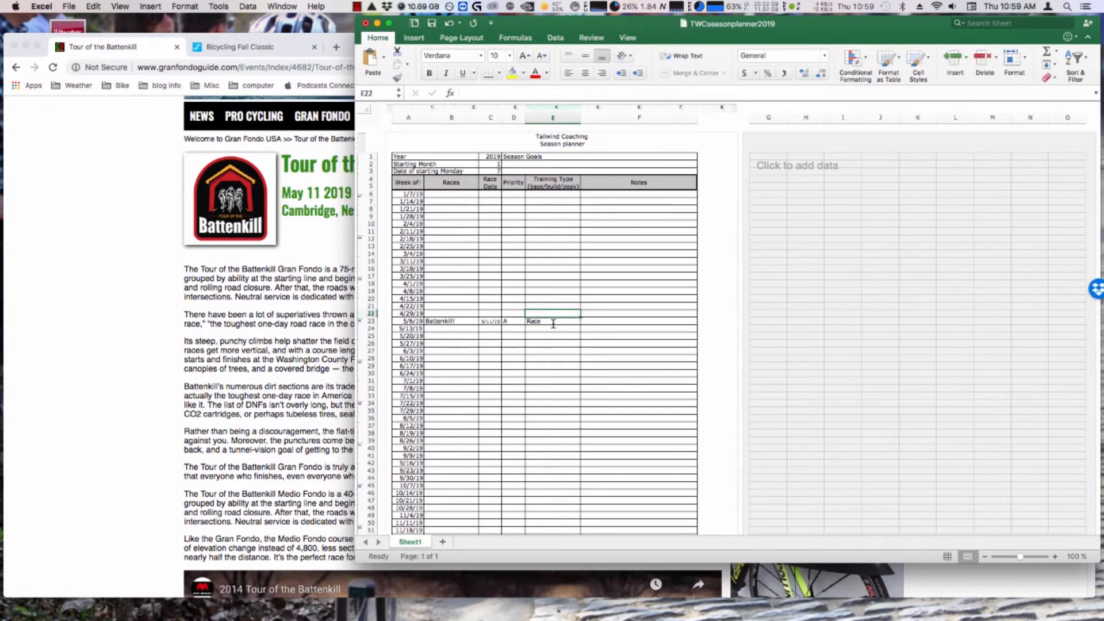
Step: Enter training types Peak3, Peak2 and Peak1 for the weeks of 4/29/19, 4/22/19 and 4/15/19, working backwards from the race
{"action": "type", "text": "Peak3"}
{"action": "key", "text": "Up"}
{"action": "type", "text": "Peak2"}
{"action": "key", "text": "Up"}
{"action": "type", "text": "Peak1"}
{"action": "key", "text": "Up"}
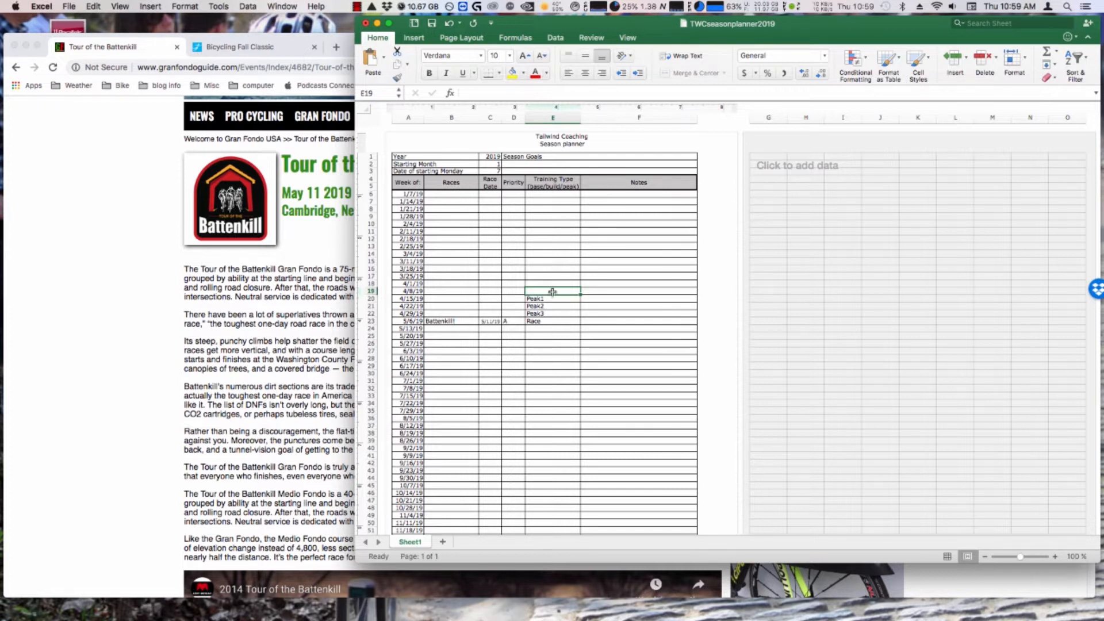
Step: Enter training types Build 2-4, 2-3, 2-2 and 2-1 for the weeks of 4/8/19, 4/1/19, 3/25/19 and 3/18/19, working backwards
{"action": "type", "text": "Build 2-4"}
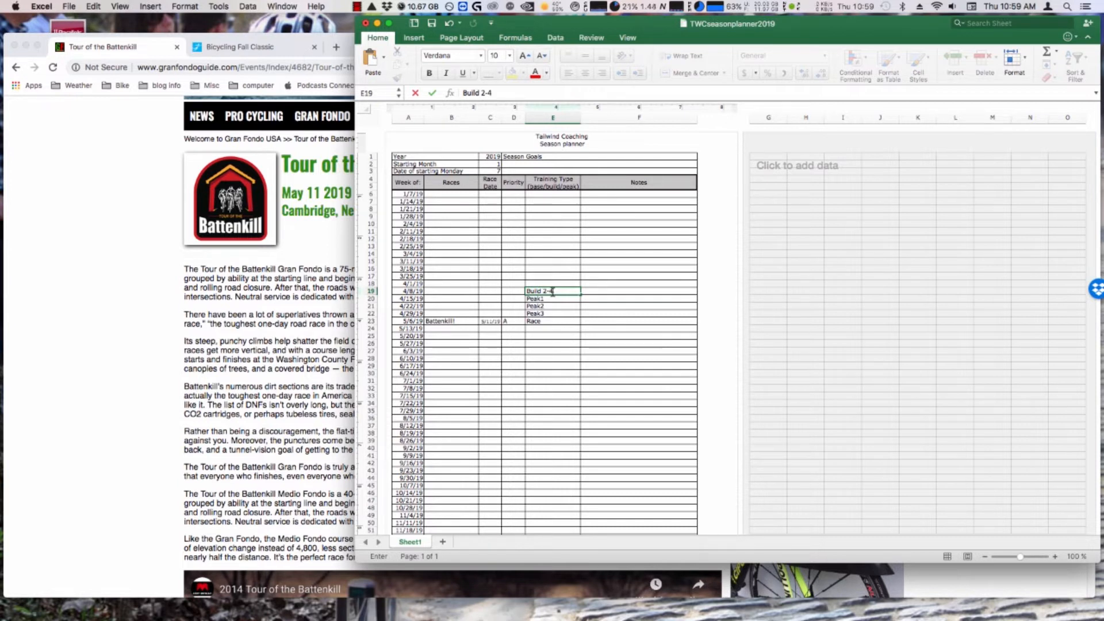
{"action": "key", "text": "Up"}
{"action": "type", "text": "build"}
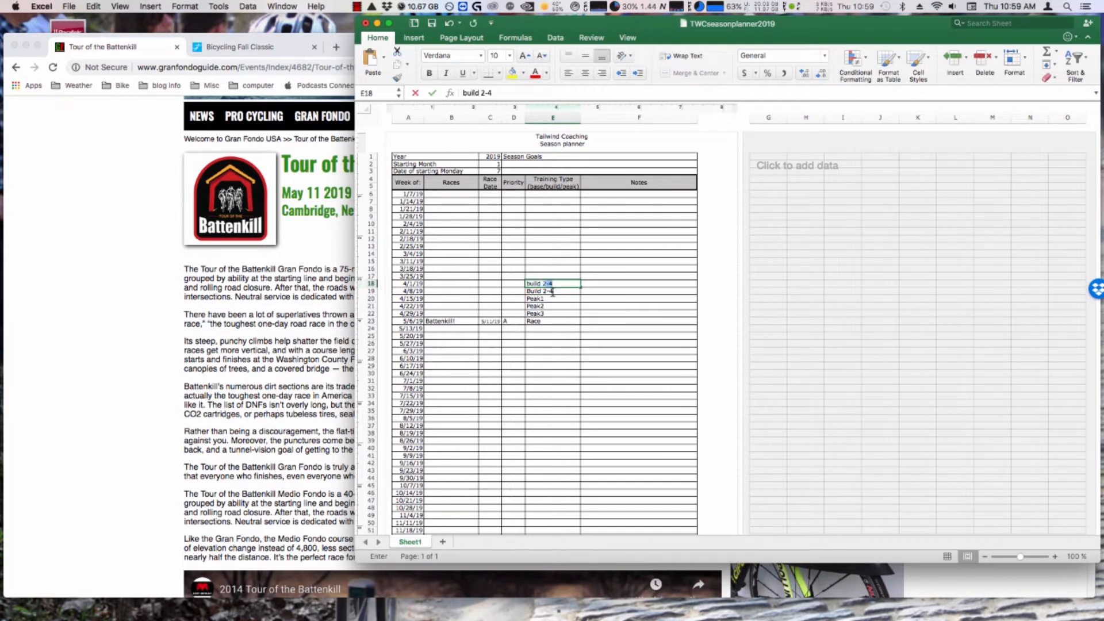
{"action": "key", "text": "Up"}
{"action": "type", "text": "bu9i"}
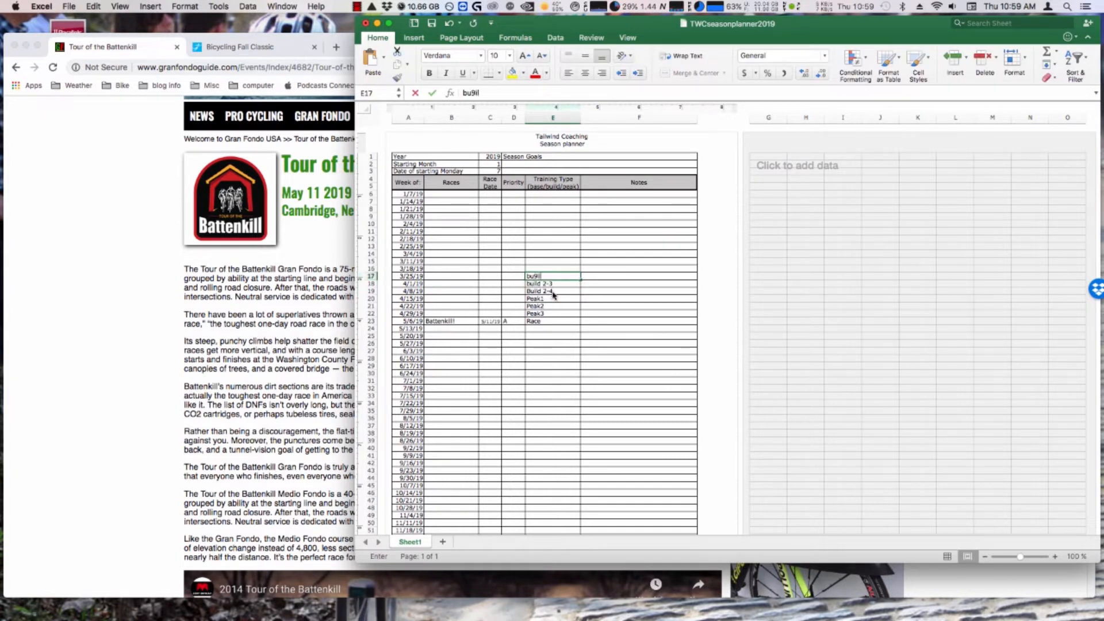
{"action": "key", "text": "BackSpace"}
{"action": "key", "text": "BackSpace"}
{"action": "type", "text": "ild"}
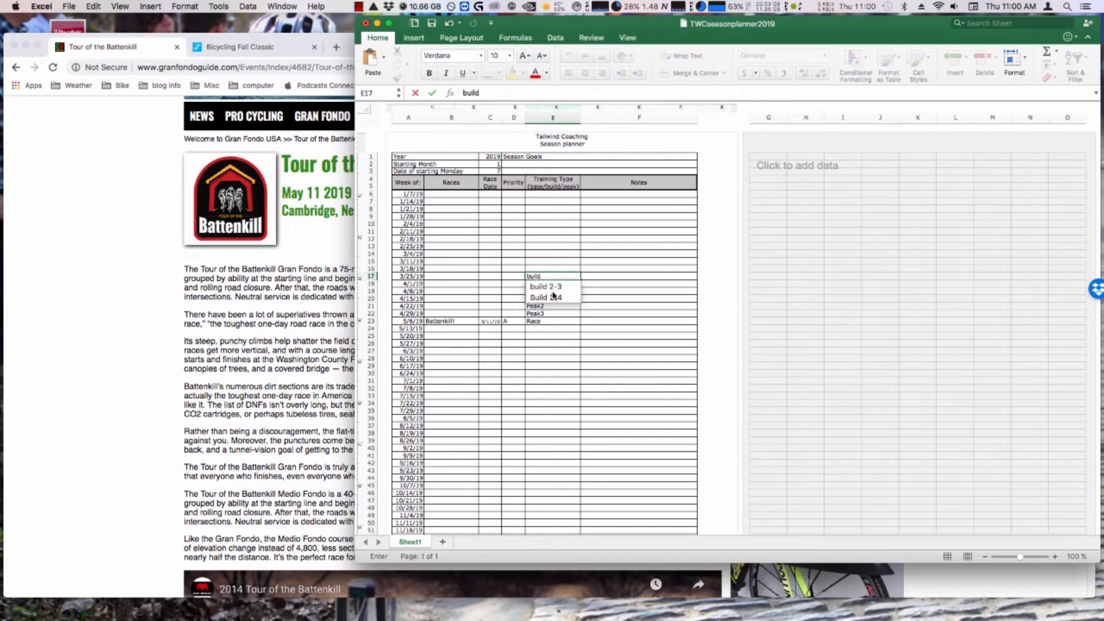
{"action": "type", "text": "2-2"}
{"action": "key", "text": "Up"}
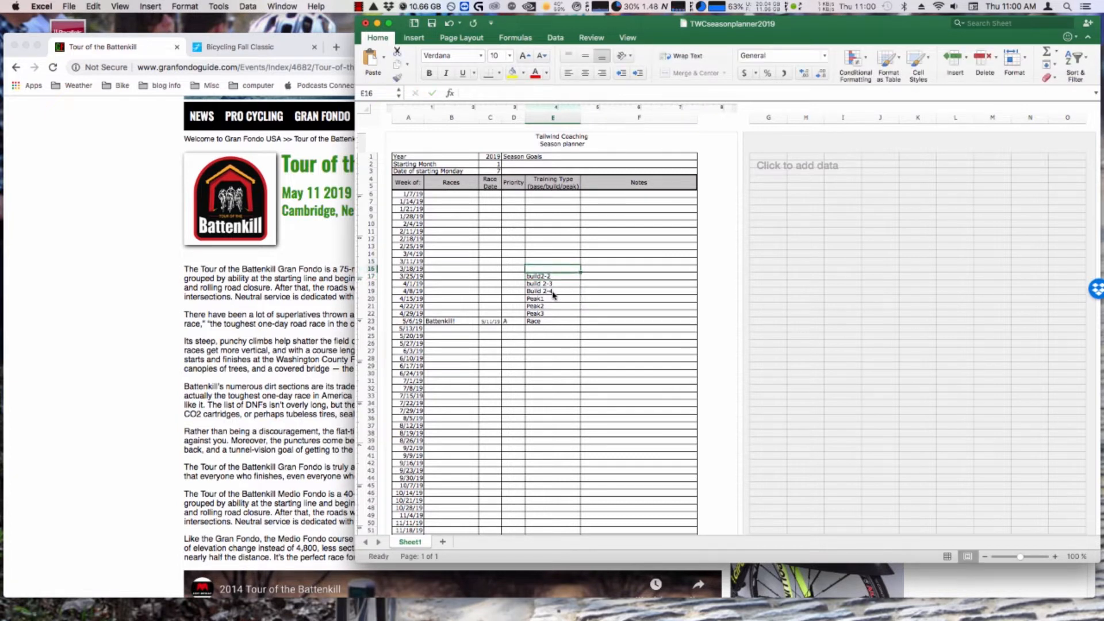
{"action": "type", "text": "build 2-1"}
{"action": "key", "text": "Up"}
Step: Enter training types build 1-4, 1-3, 1-2 and 1-1 for the weeks of 3/11/19, 3/4/19, 2/25/19 and 2/18/19
{"action": "type", "text": "build"}
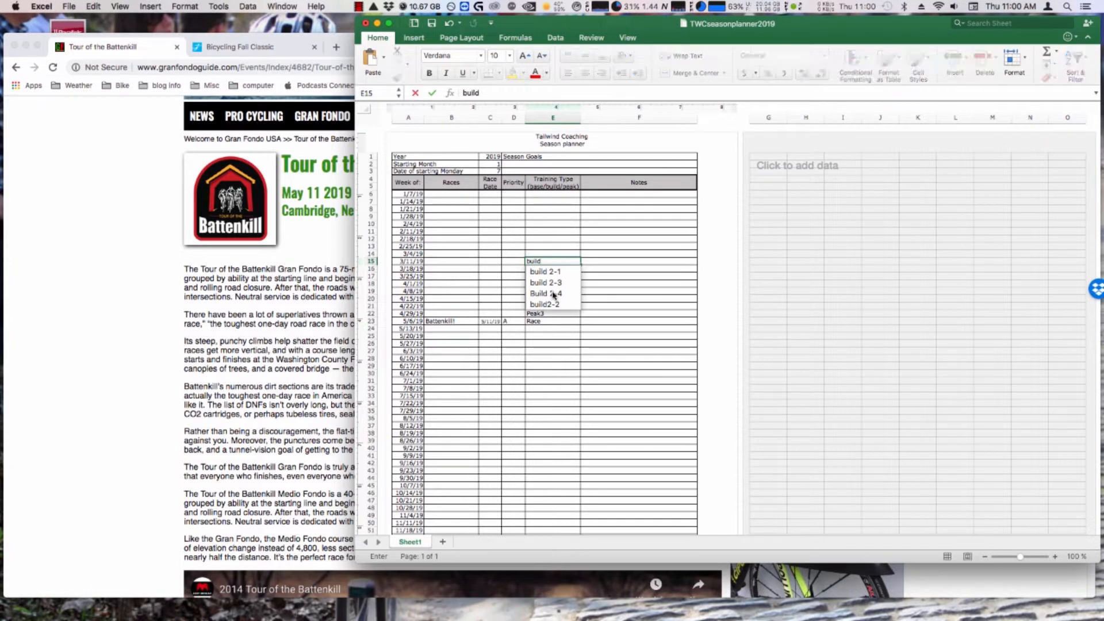
{"action": "type", "text": "1-4"}
{"action": "key", "text": "Up"}
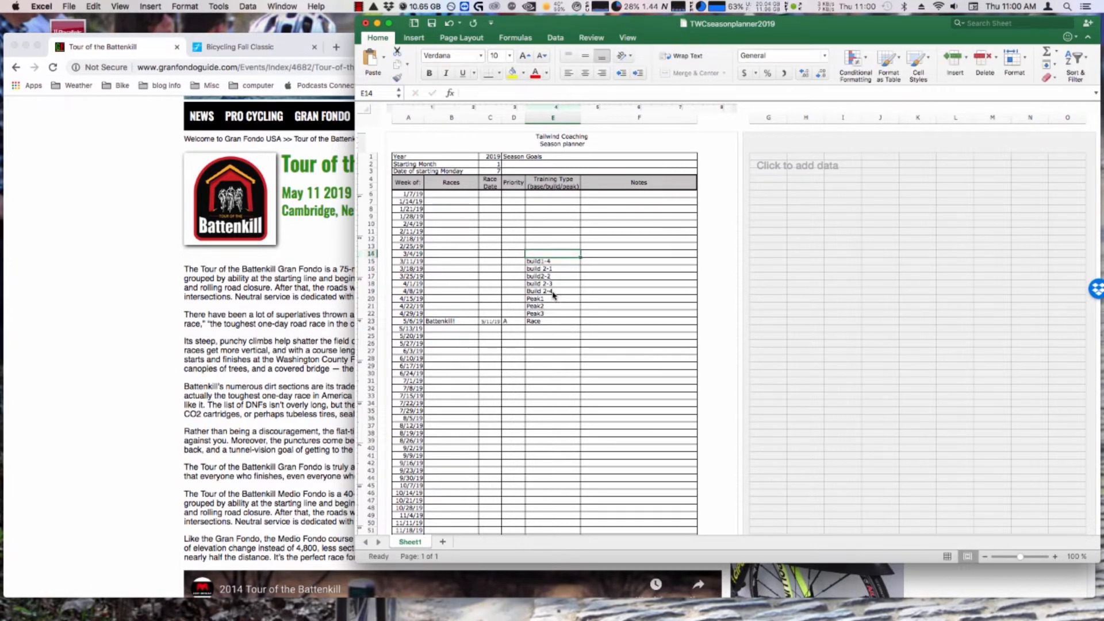
{"action": "type", "text": "build 1-3"}
{"action": "key", "text": "Up"}
{"action": "type", "text": "buil"}
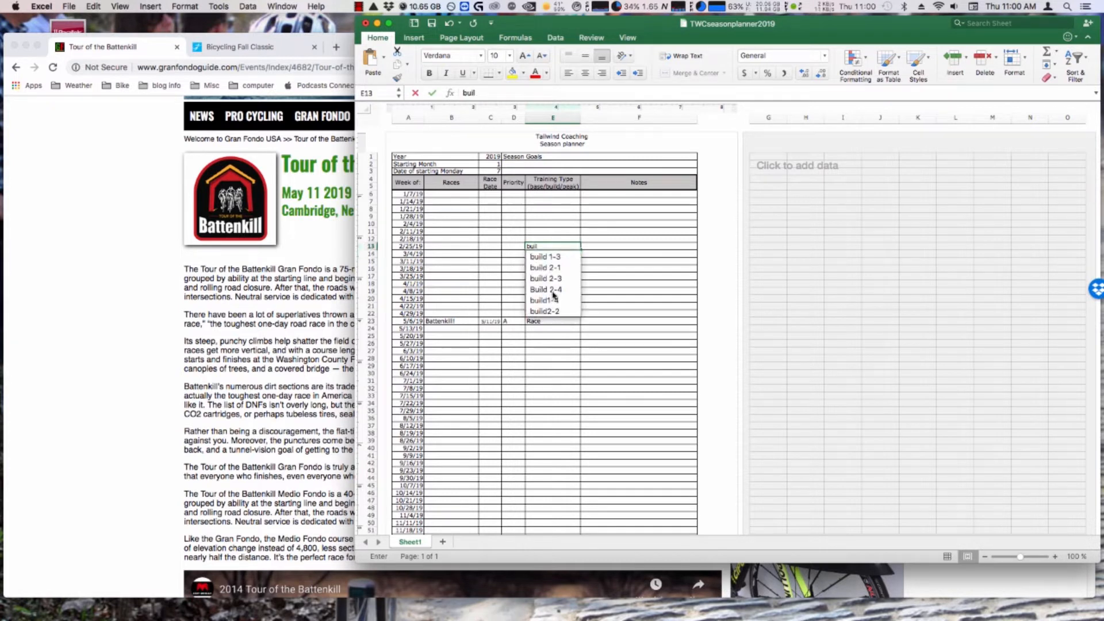
{"action": "type", "text": "d 1-2"}
{"action": "key", "text": "Up"}
{"action": "type", "text": "buil"}
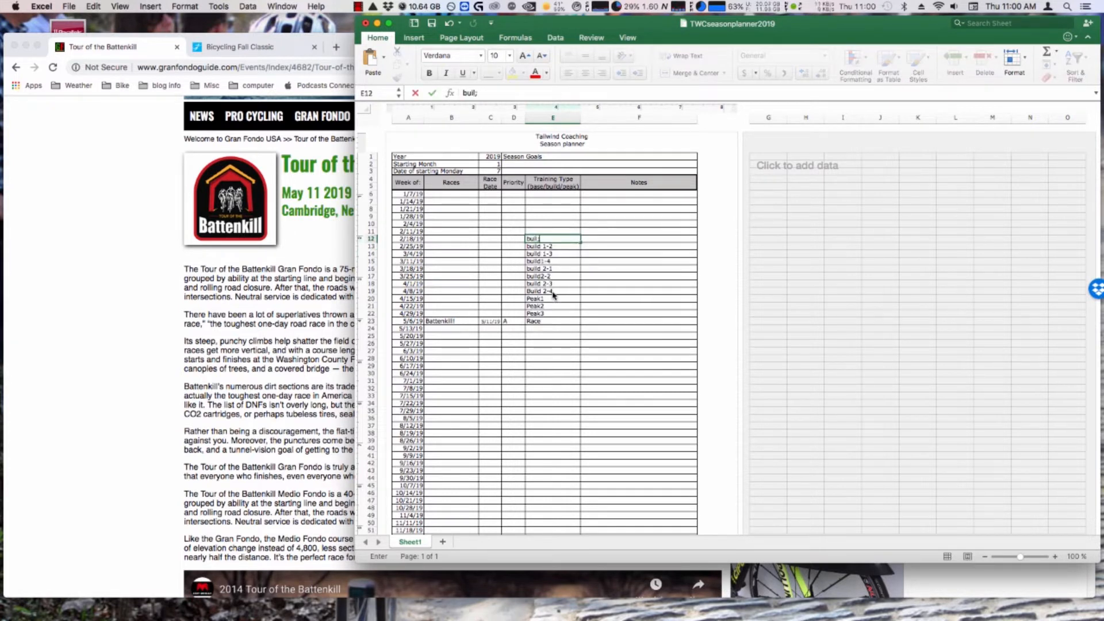
{"action": "type", "text": ";d1-1"}
{"action": "key", "text": "Up"}
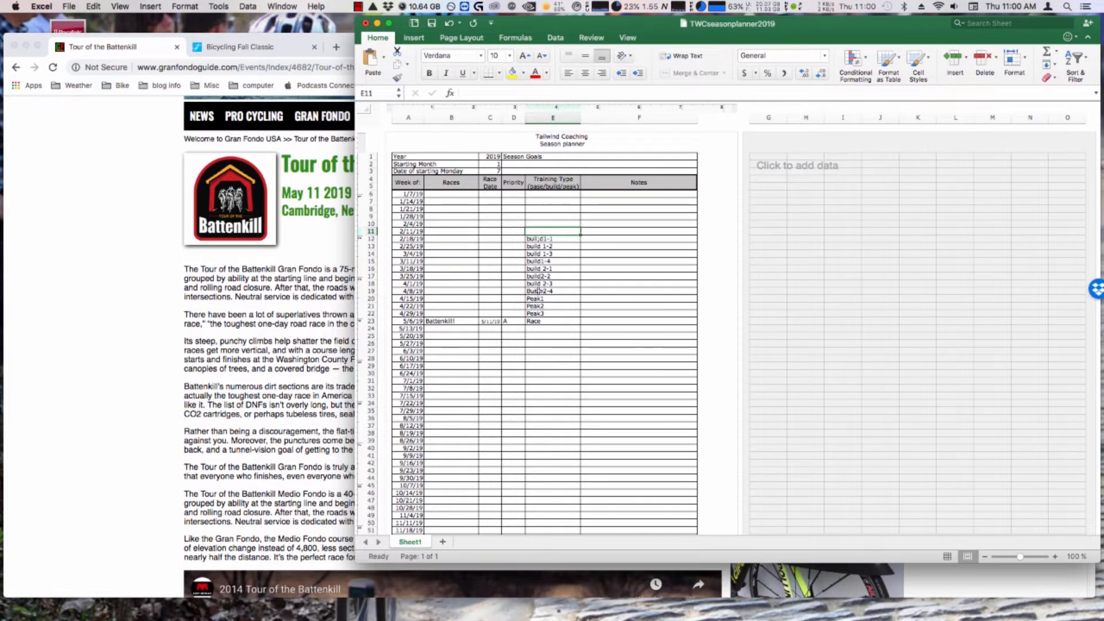
Step: Enter training types base3-4, base3-3, base3-2 and base3-1 for the weeks of 2/11/19, 2/4/19, 1/28/19 and 1/21/19
{"action": "type", "text": "base3-4"}
{"action": "key", "text": "Up"}
{"action": "type", "text": "base3-3"}
{"action": "key", "text": "Up"}
{"action": "type", "text": "base3-2"}
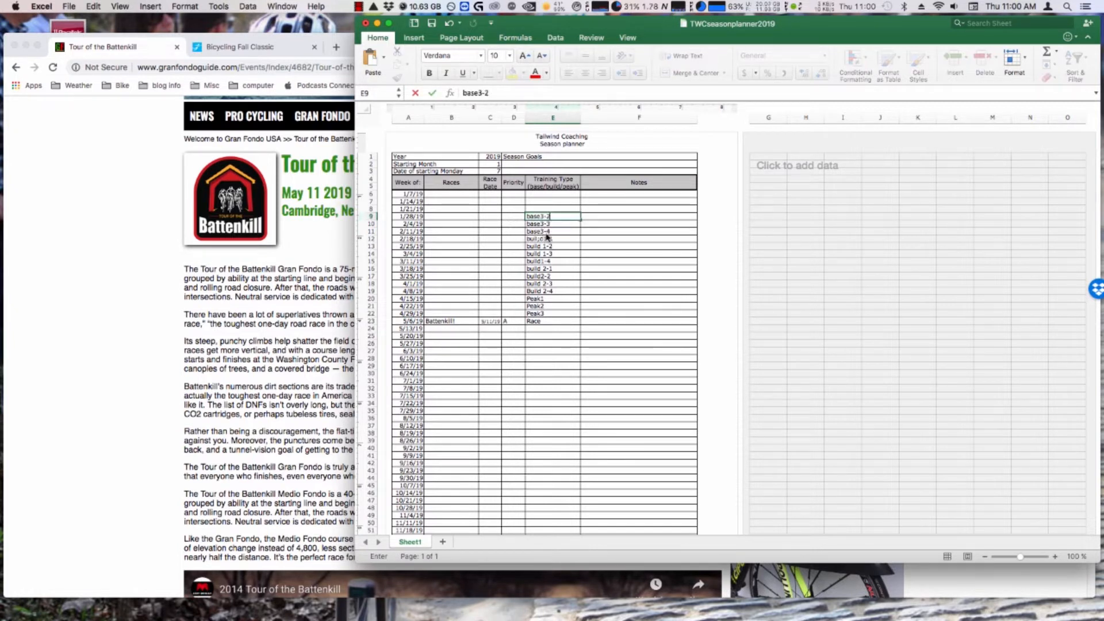
{"action": "key", "text": "Up"}
{"action": "type", "text": "base"}
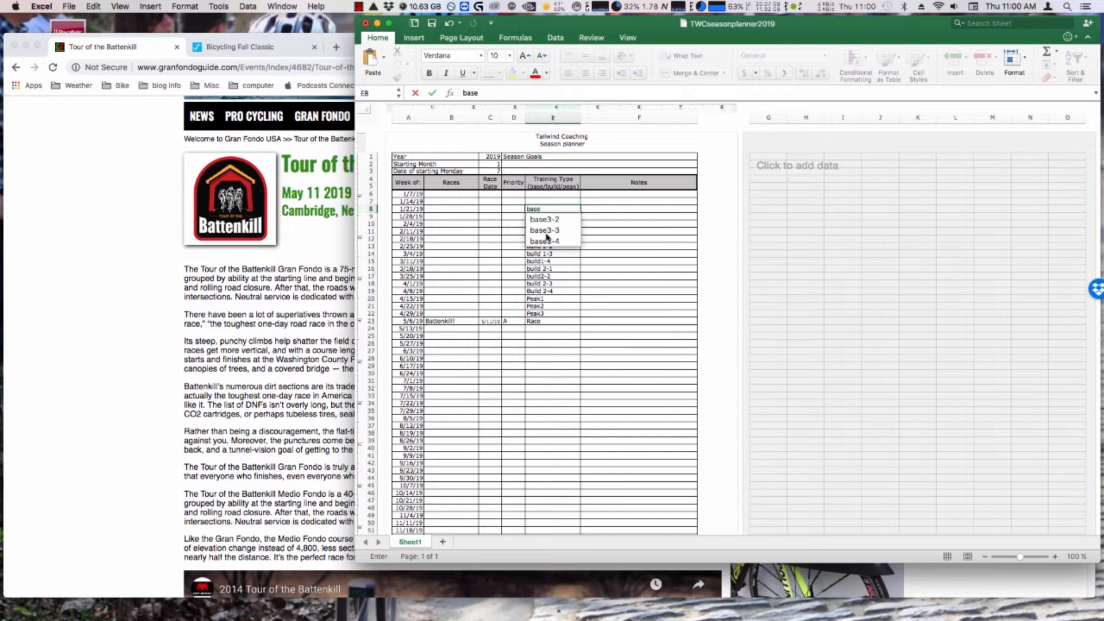
{"action": "type", "text": "3-1"}
{"action": "key", "text": "Up"}
Step: Enter training types base2-4 and base2-3 for the weeks of 1/14/19 and 1/7/19
{"action": "type", "text": "bas"}
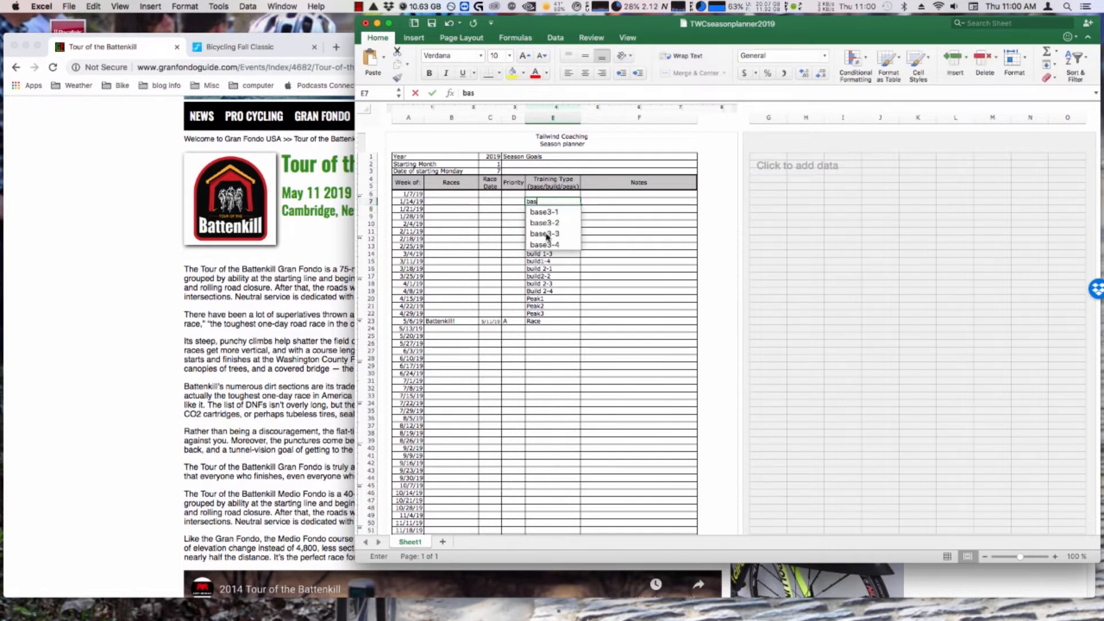
{"action": "type", "text": "e2-4"}
{"action": "key", "text": "Up"}
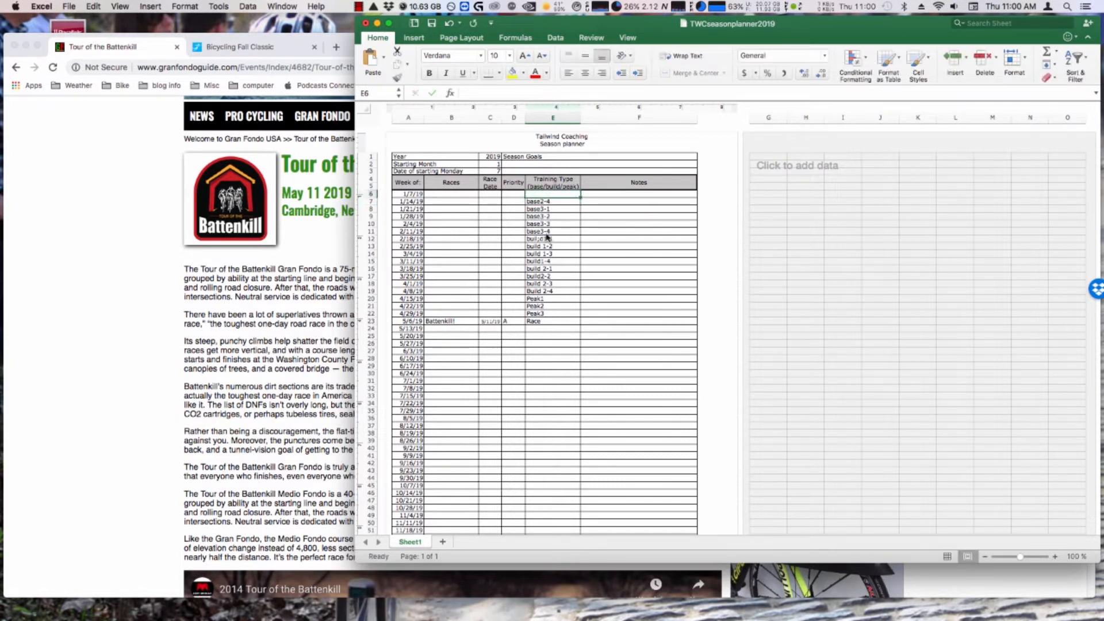
{"action": "type", "text": "base2-3"}
{"action": "key", "text": "Up"}
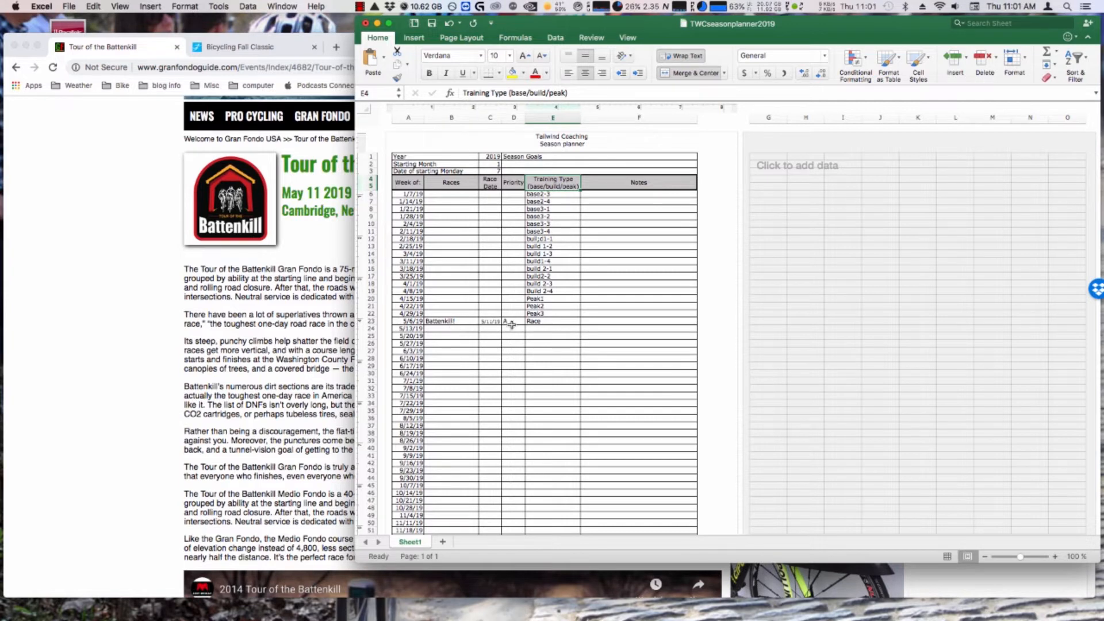
Step: Clear the Peak3 and Peak2 training types from the weeks of 4/29/19 and 4/22/19
{"action": "left_click", "coordinate": [547, 314]}
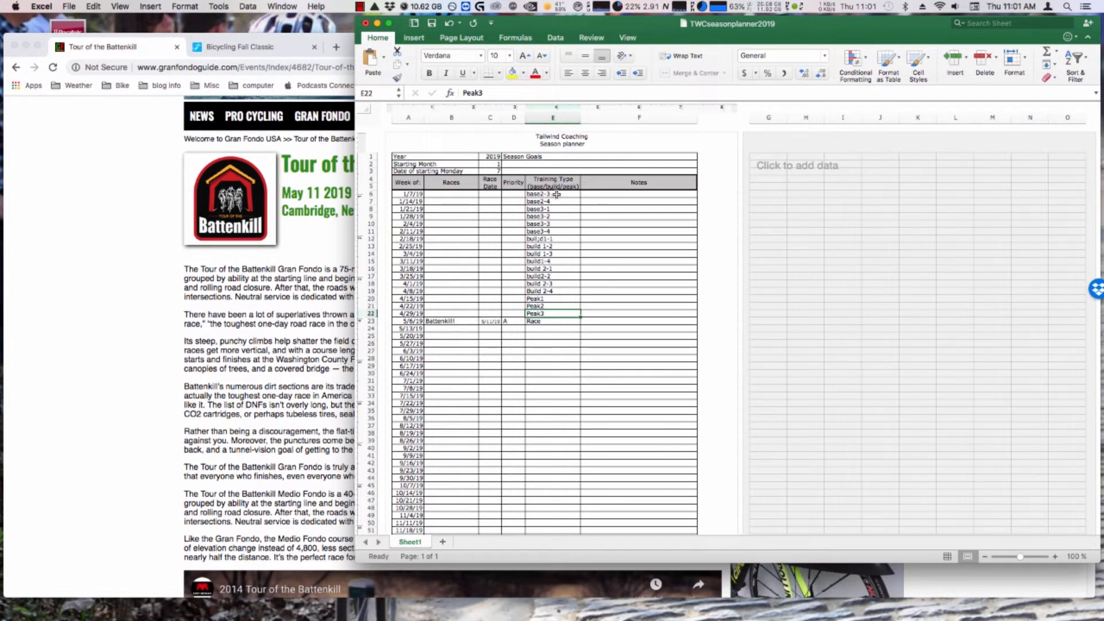
{"action": "key", "text": "Delete"}
{"action": "left_click", "coordinate": [549, 306]}
{"action": "key", "text": "Delete"}
Step: Move the training types of the weeks 1/7/19 through 4/15/19 down two rows so that they start at 1/21/19
{"action": "left_click_drag", "start_coordinate": [542, 297], "coordinate": [546, 194]}
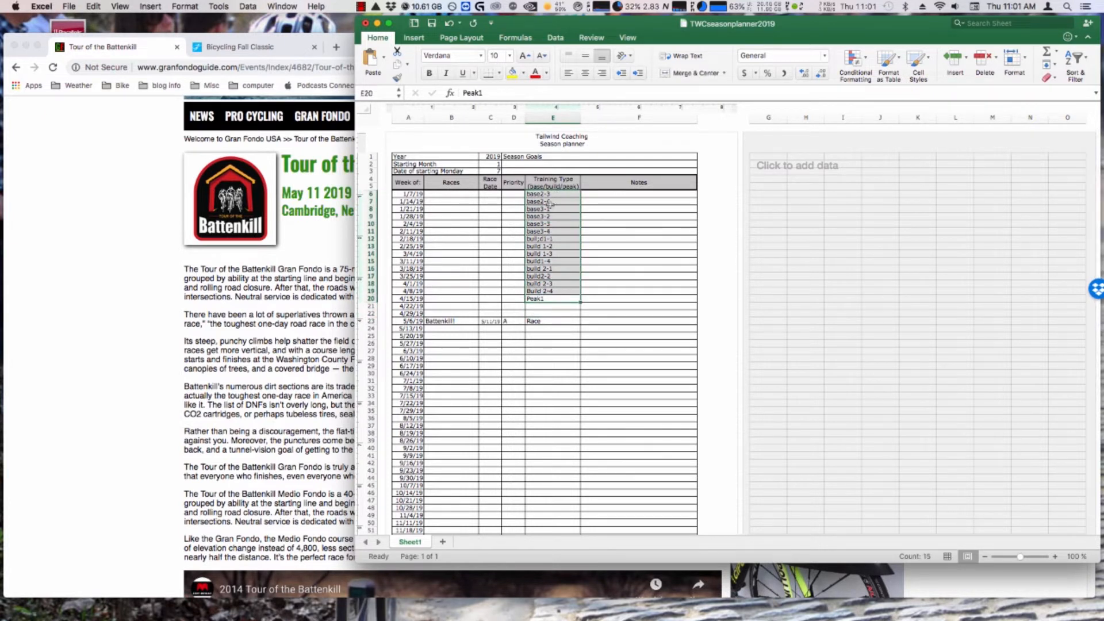
{"action": "key", "text": "super+x"}
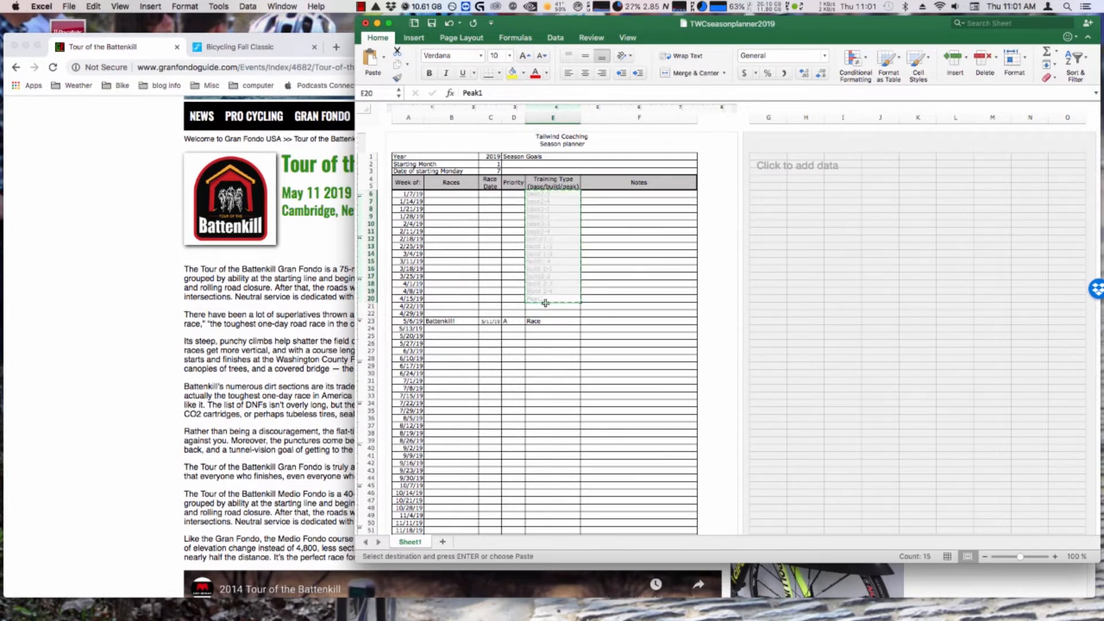
{"action": "left_click", "coordinate": [541, 208]}
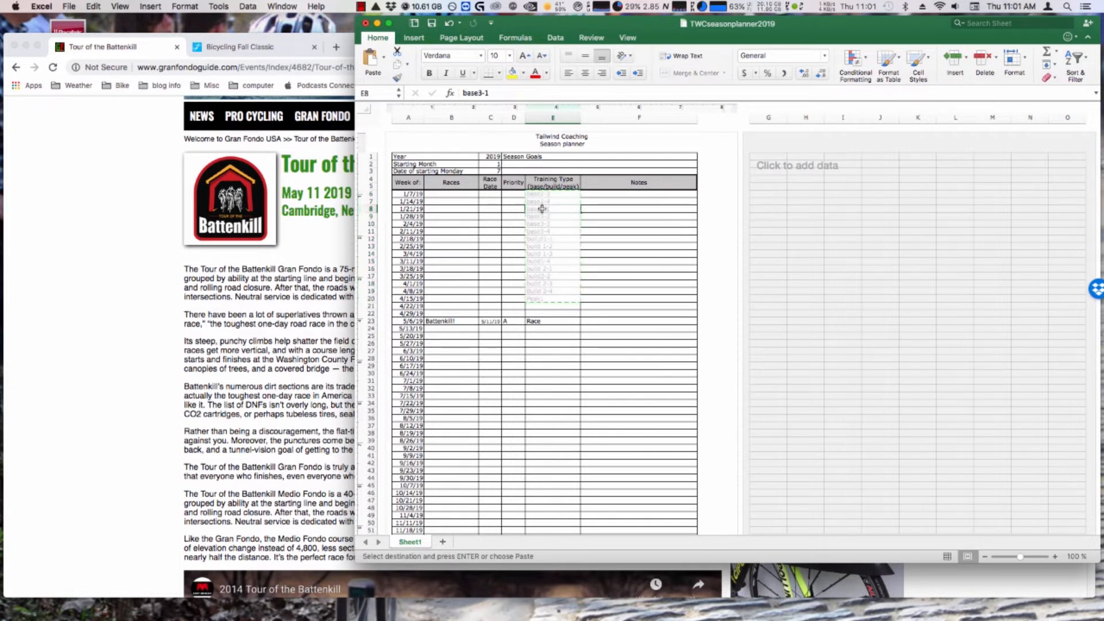
{"action": "key", "text": "Return"}
Step: Fill the emptied weeks of 1/14/19 and 1/7/19 with training types base 2-2 and base2-1
{"action": "left_click_drag", "start_coordinate": [556, 222], "coordinate": [549, 202]}
{"action": "left_click", "coordinate": [549, 202]}
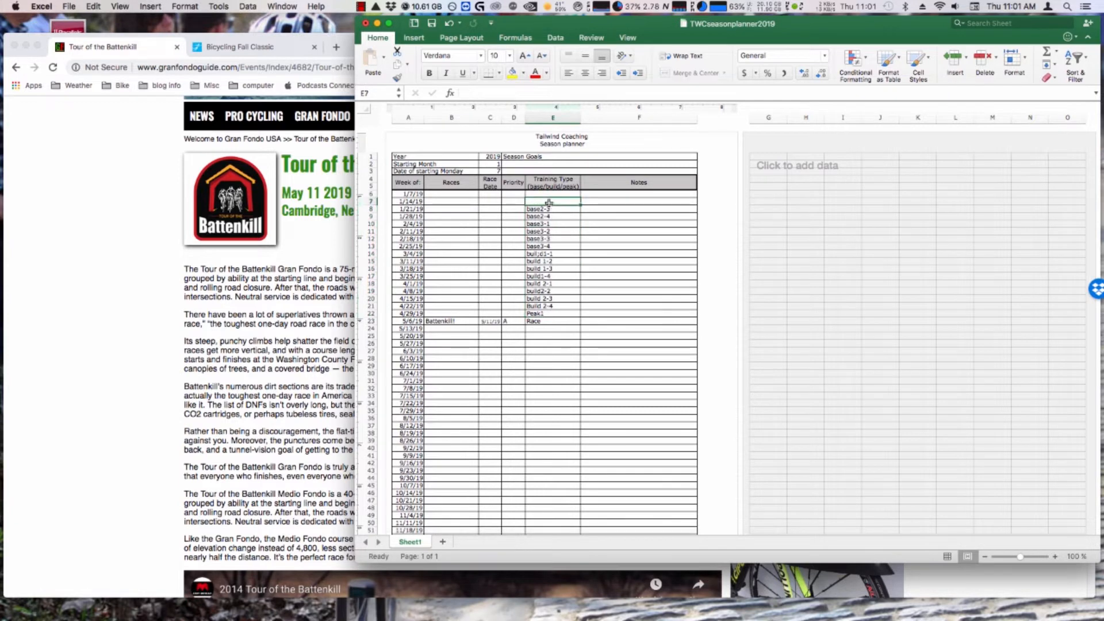
{"action": "type", "text": "base 2-2"}
{"action": "key", "text": "Up"}
{"action": "type", "text": "base2-1"}
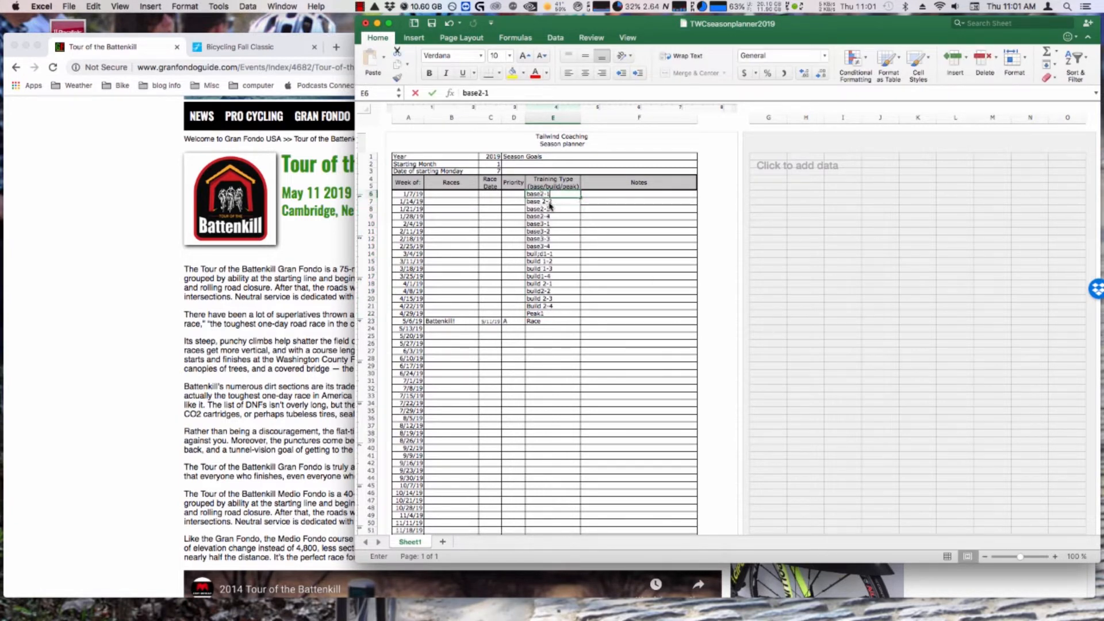
{"action": "key", "text": "Up"}
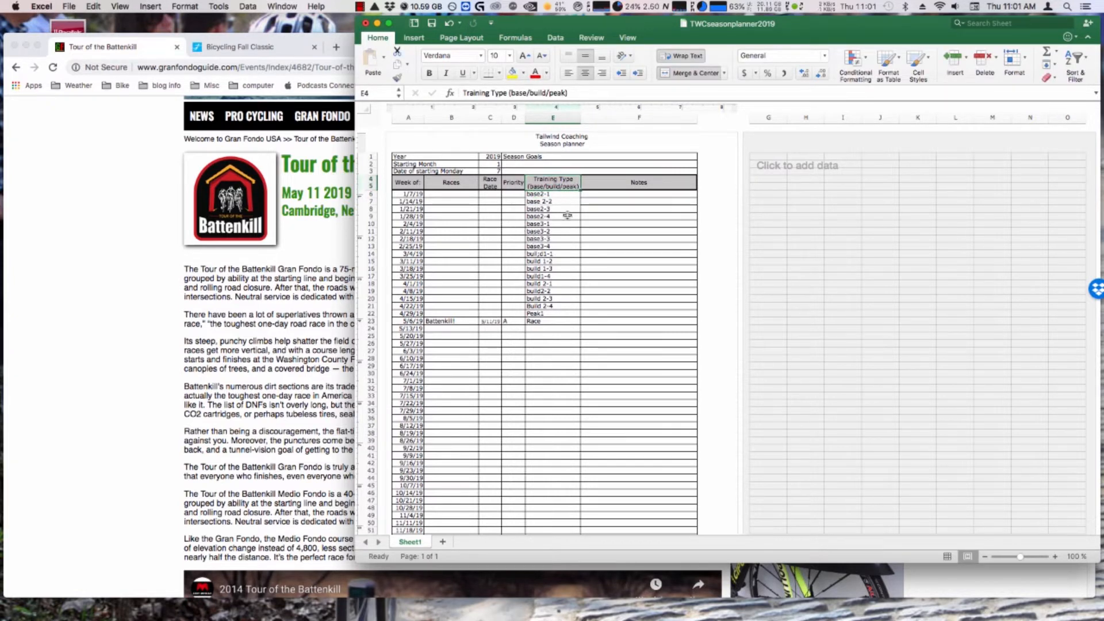
Step: Review the sequence of base, build and peak weeks leading up to the Battenkill race
{"action": "scroll", "coordinate": [554, 327], "scroll_direction": "down", "scroll_amount": 5}
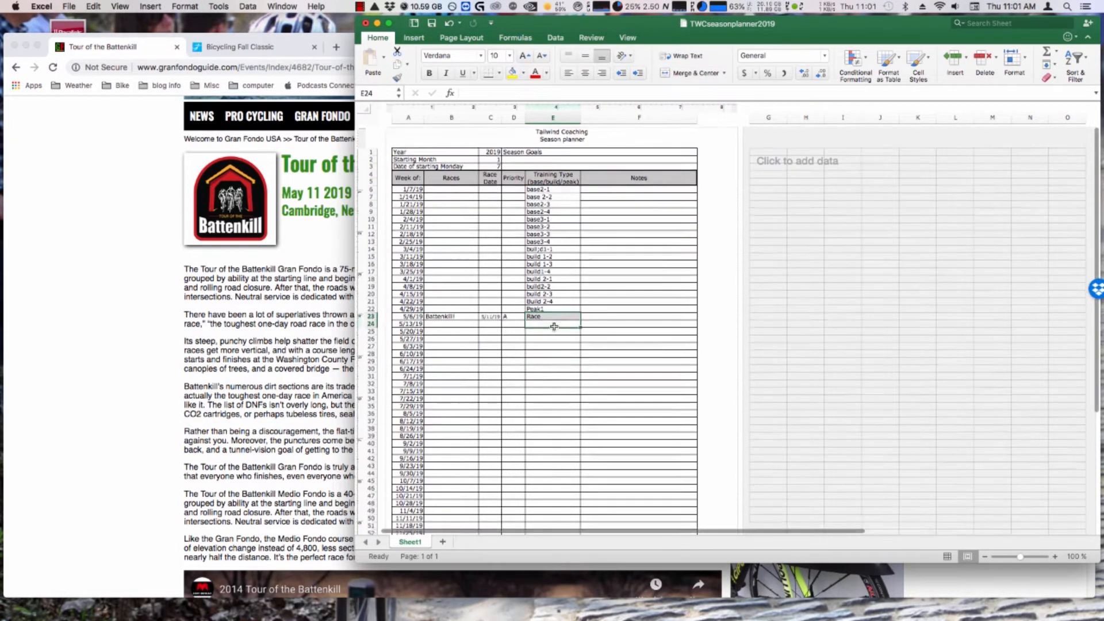
{"action": "scroll", "coordinate": [458, 234], "scroll_direction": "up", "scroll_amount": 2}
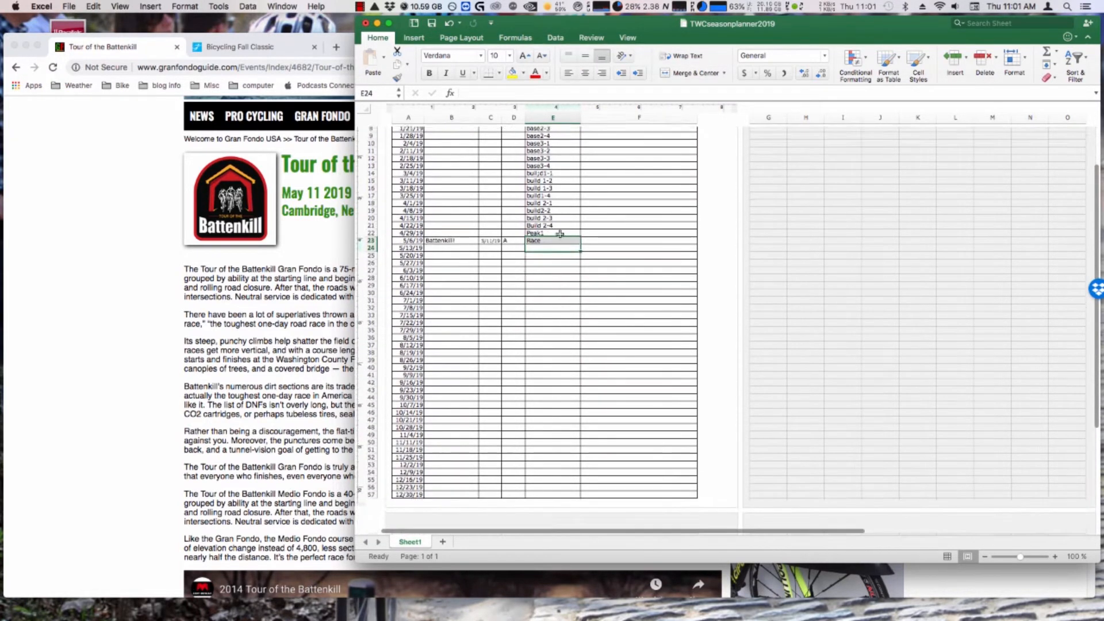
{"action": "left_click_drag", "start_coordinate": [540, 141], "coordinate": [549, 199]}
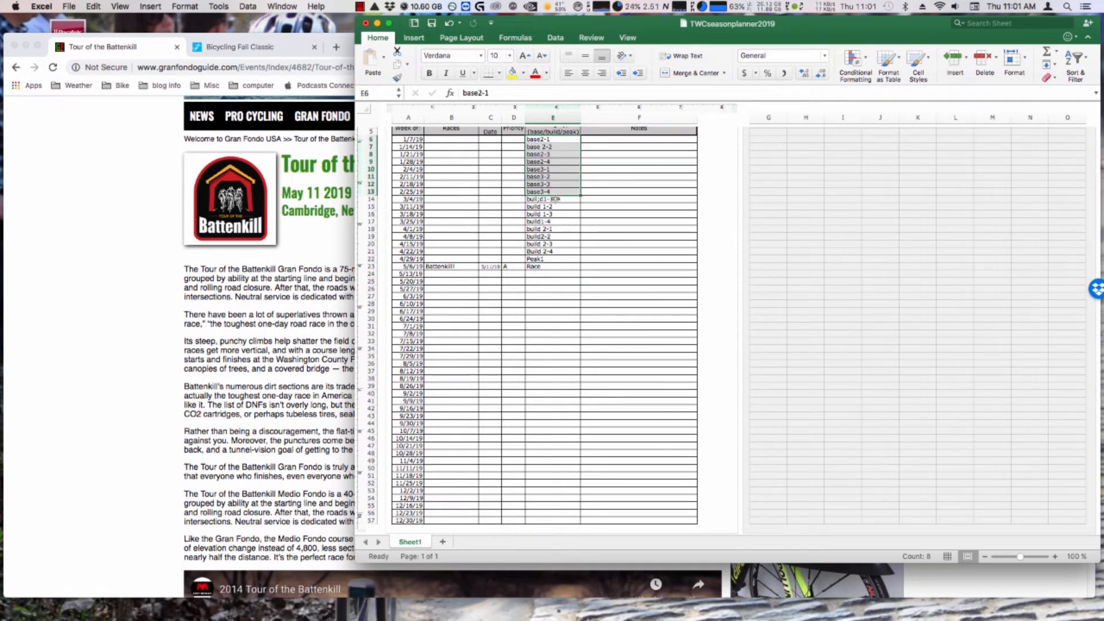
{"action": "scroll", "coordinate": [552, 170], "scroll_direction": "up", "scroll_amount": 2}
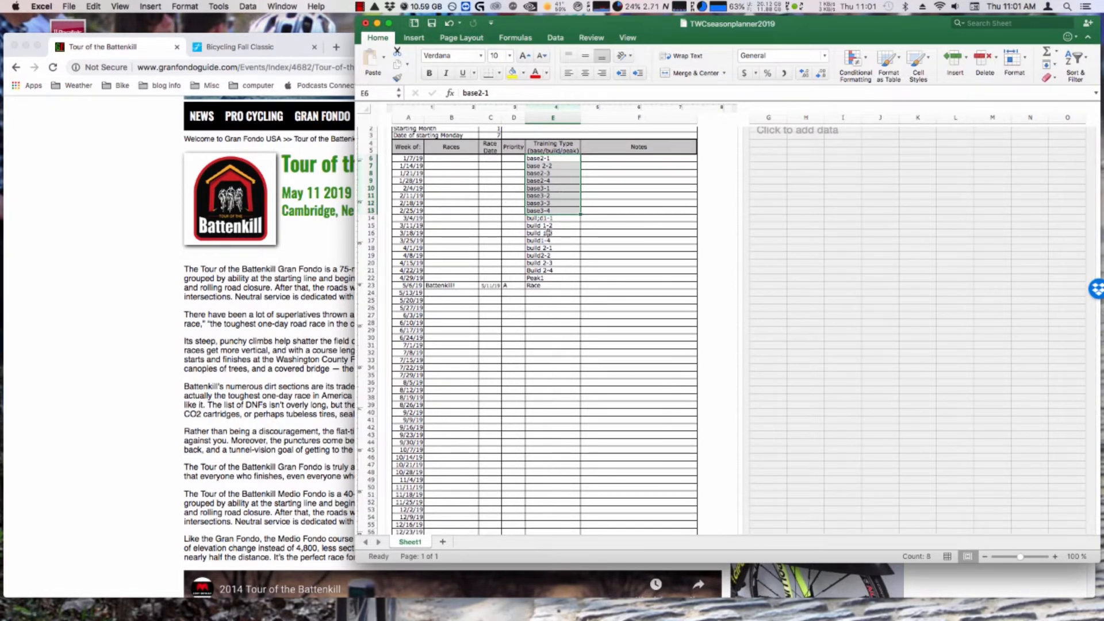
{"action": "left_click_drag", "start_coordinate": [547, 222], "coordinate": [548, 278]}
{"action": "left_click", "coordinate": [547, 278]}
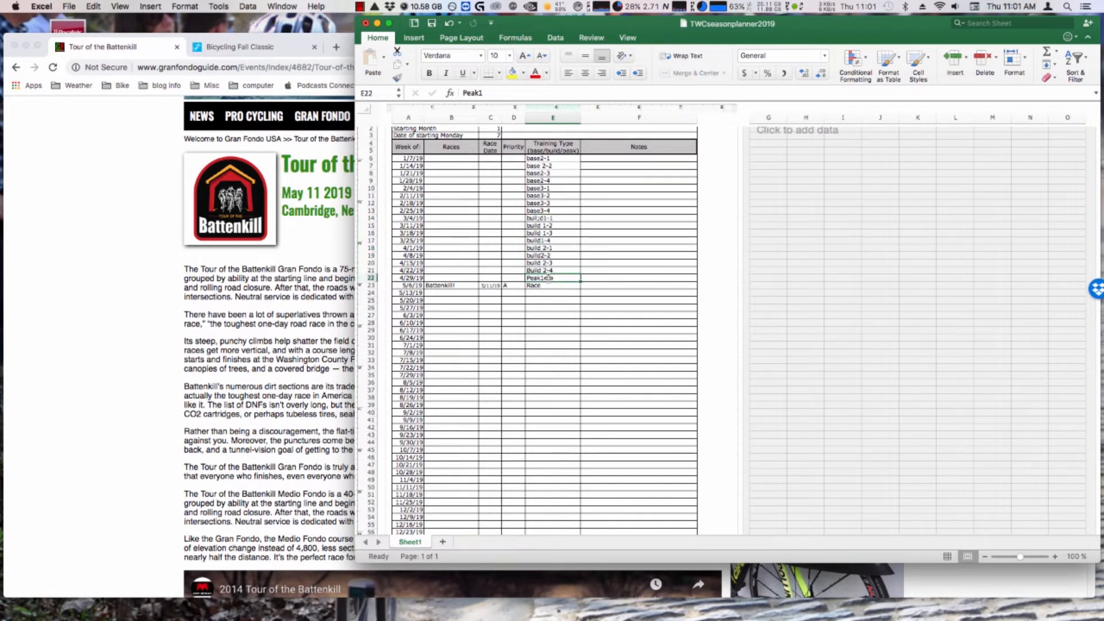
{"action": "left_click", "coordinate": [532, 287]}
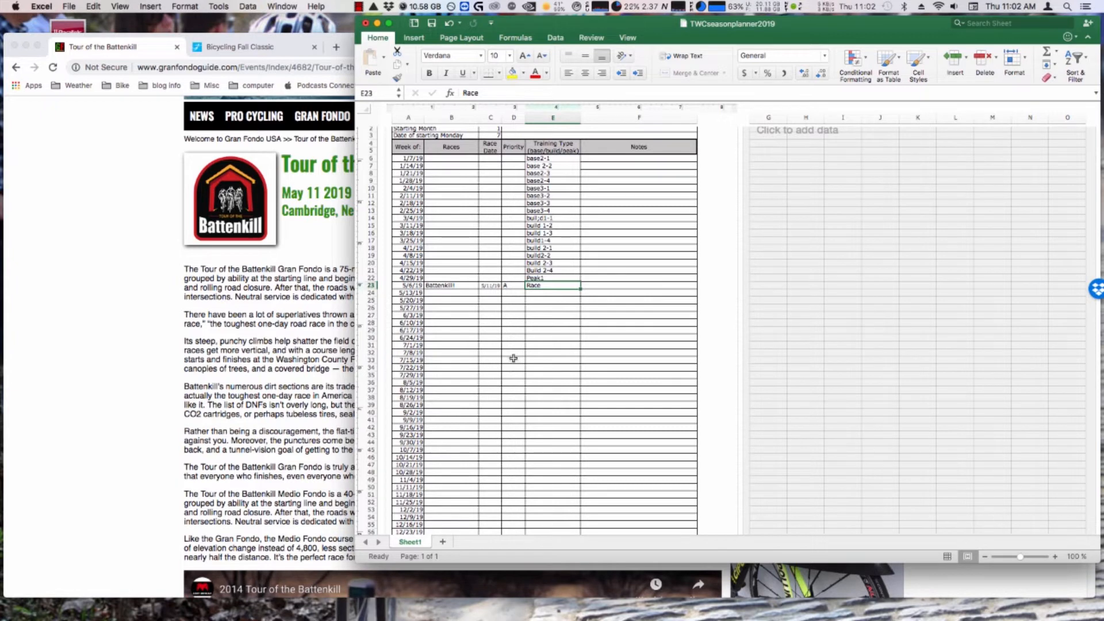
Step: Switch to Chrome and look up the race date on the Bicycling Fall Classic page
{"action": "left_click", "coordinate": [307, 355]}
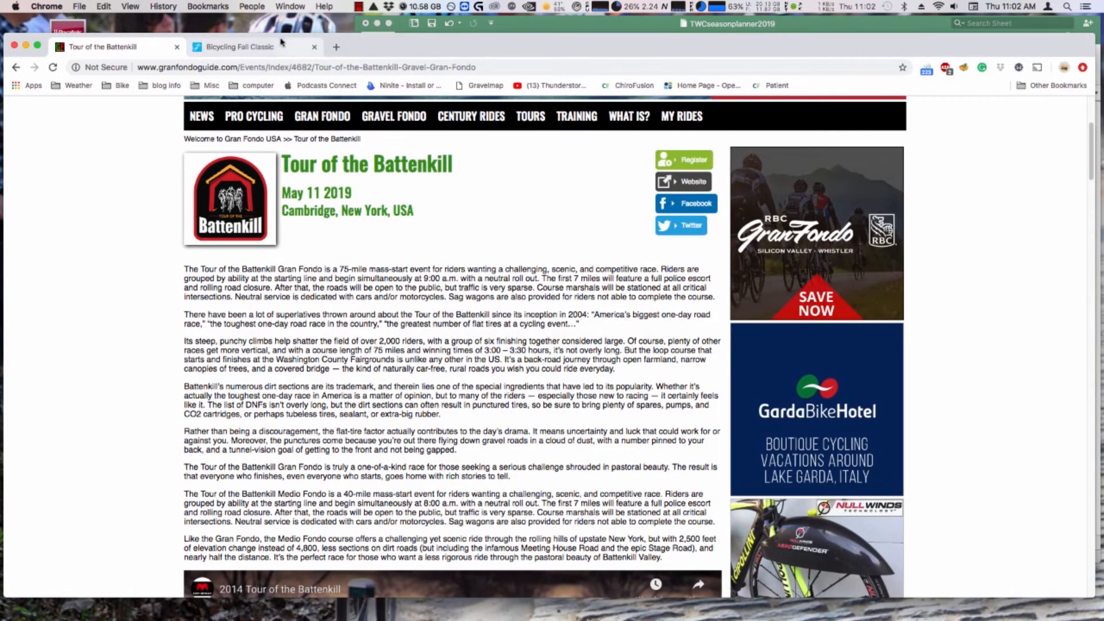
{"action": "left_click", "coordinate": [224, 50]}
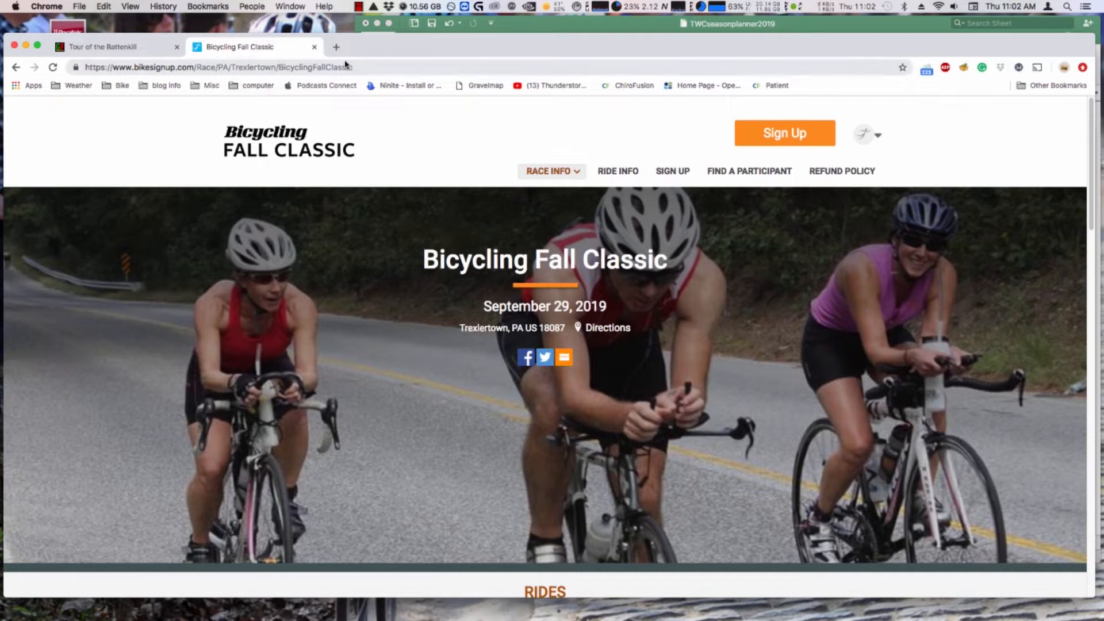
{"action": "left_click", "coordinate": [127, 47]}
Step: Switch back to Excel and enter the race Fall classic with race date 9/29/2019 in the week of 9/23/19
{"action": "left_click", "coordinate": [581, 26]}
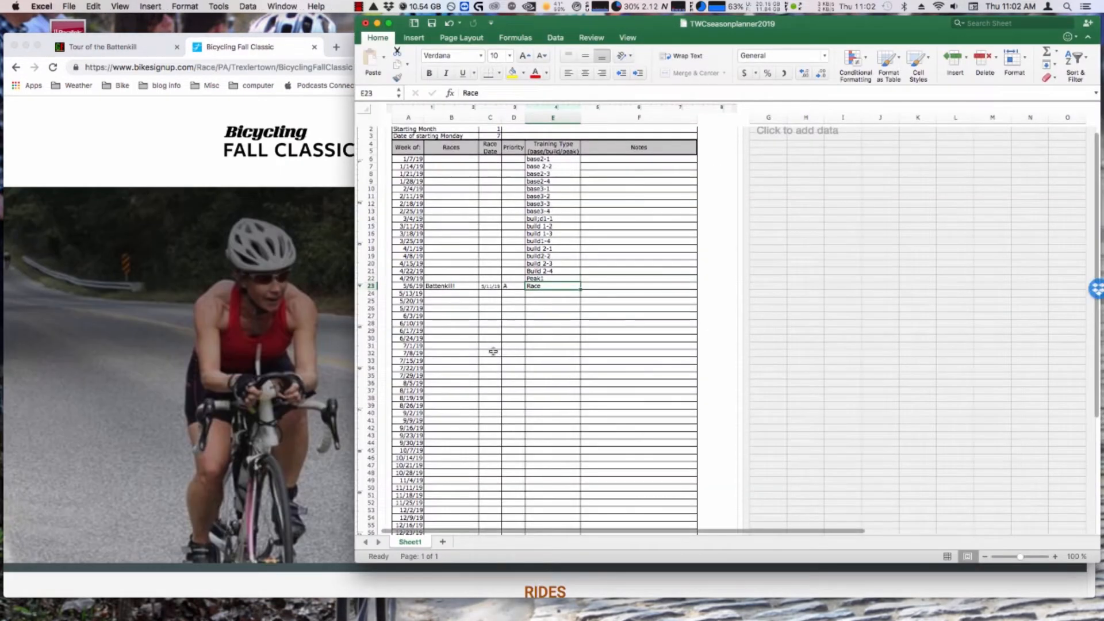
{"action": "scroll", "coordinate": [493, 351], "scroll_direction": "down", "scroll_amount": 1}
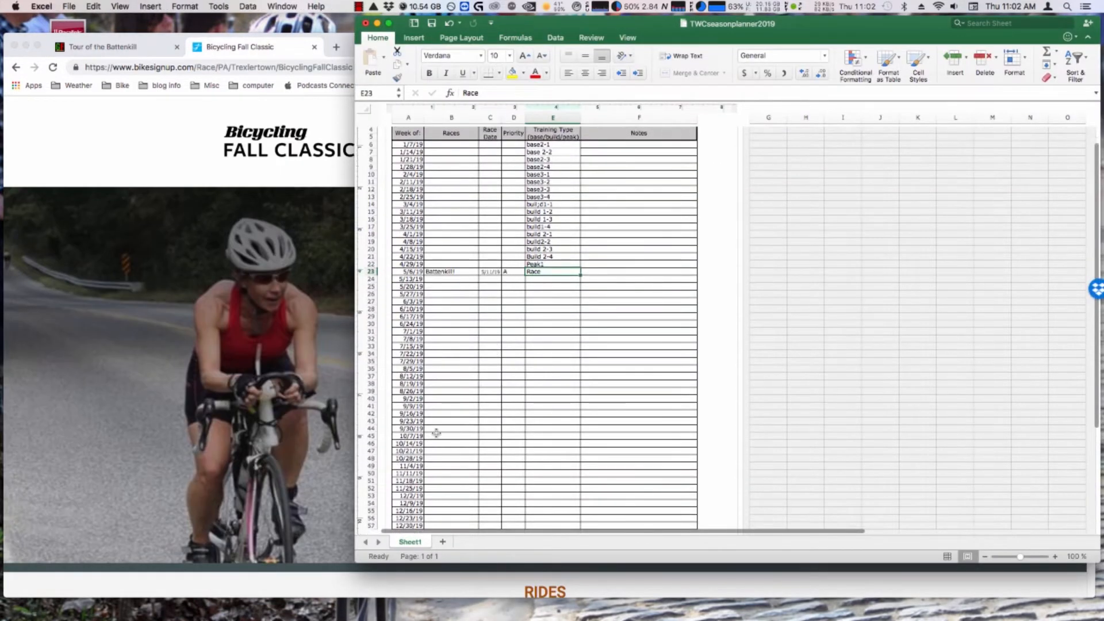
{"action": "left_click", "coordinate": [447, 423]}
{"action": "type", "text": "F"}
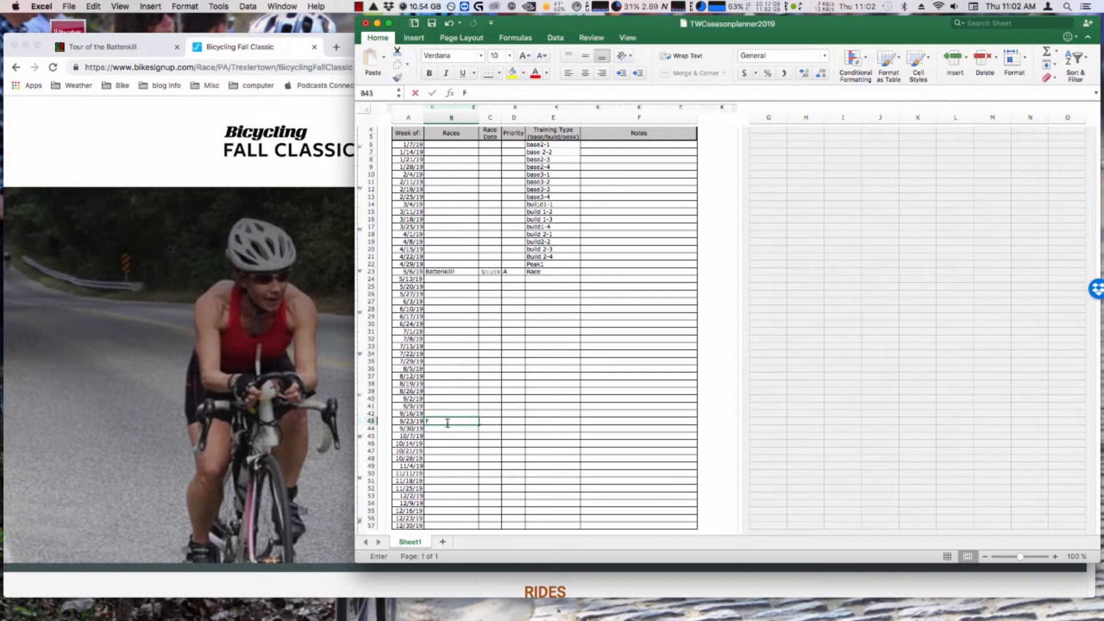
{"action": "type", "text": "all classic"}
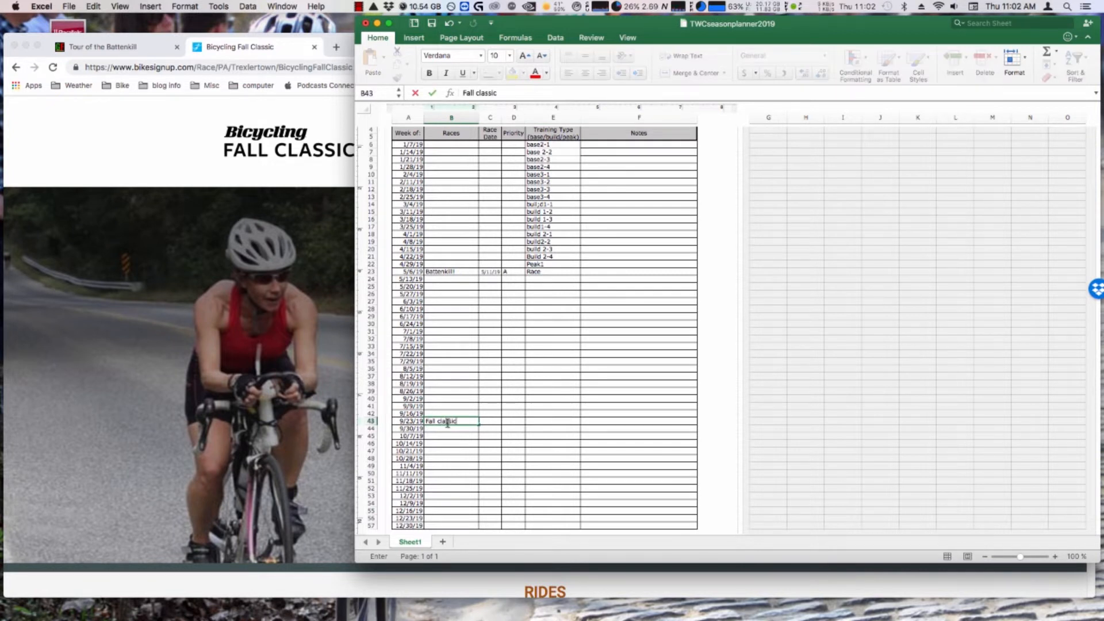
{"action": "key", "text": "Tab"}
{"action": "type", "text": "9"}
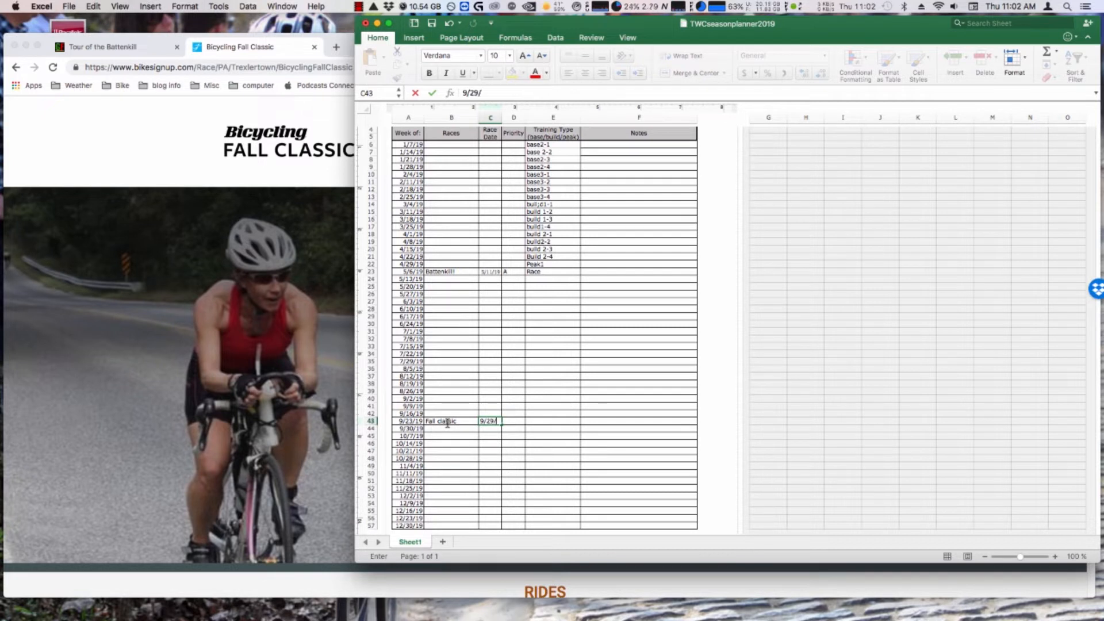
{"action": "key", "text": "Return"}
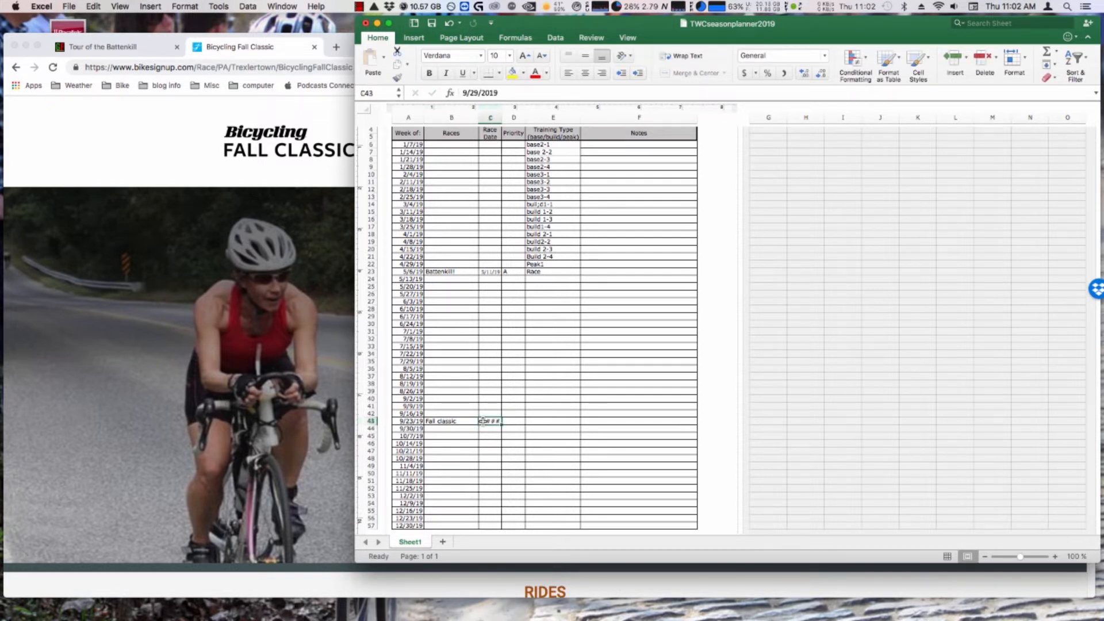
Step: Format the Fall classic race date cell to shrink its text to fit
{"action": "key", "text": "super+1"}
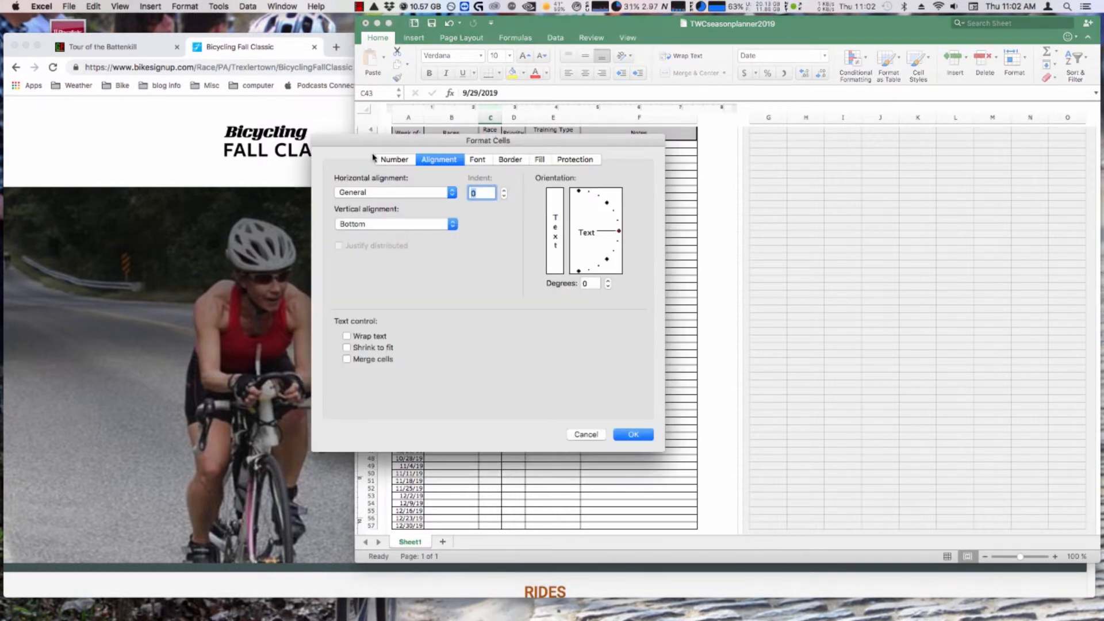
{"action": "left_click", "coordinate": [347, 348]}
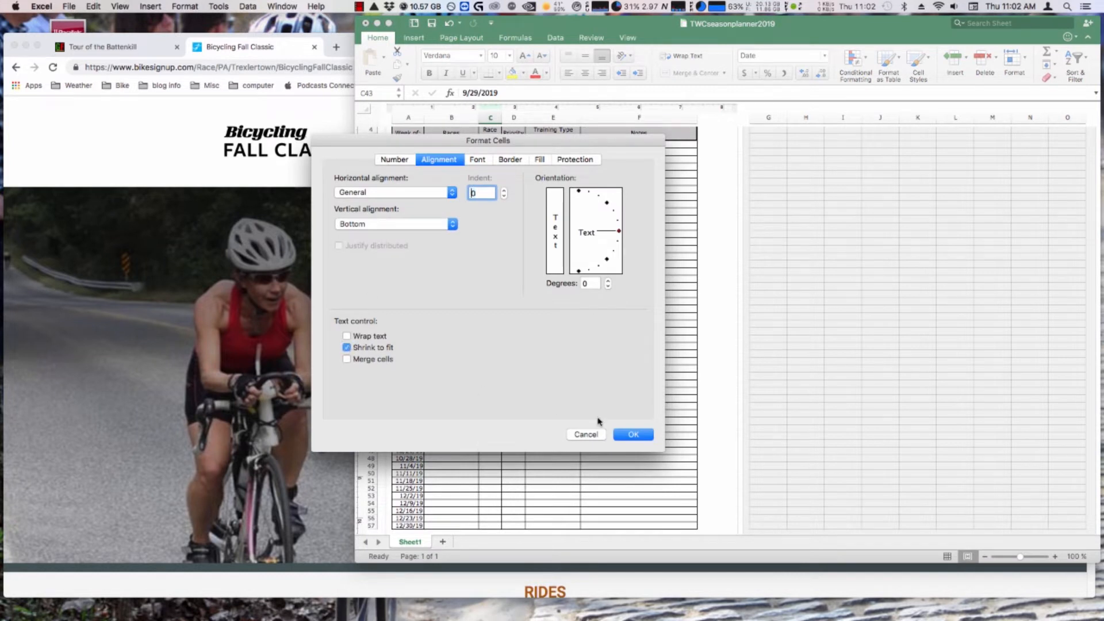
{"action": "left_click", "coordinate": [633, 434]}
Step: Give the Fall classic week priority A and training type Race
{"action": "left_click", "coordinate": [516, 422]}
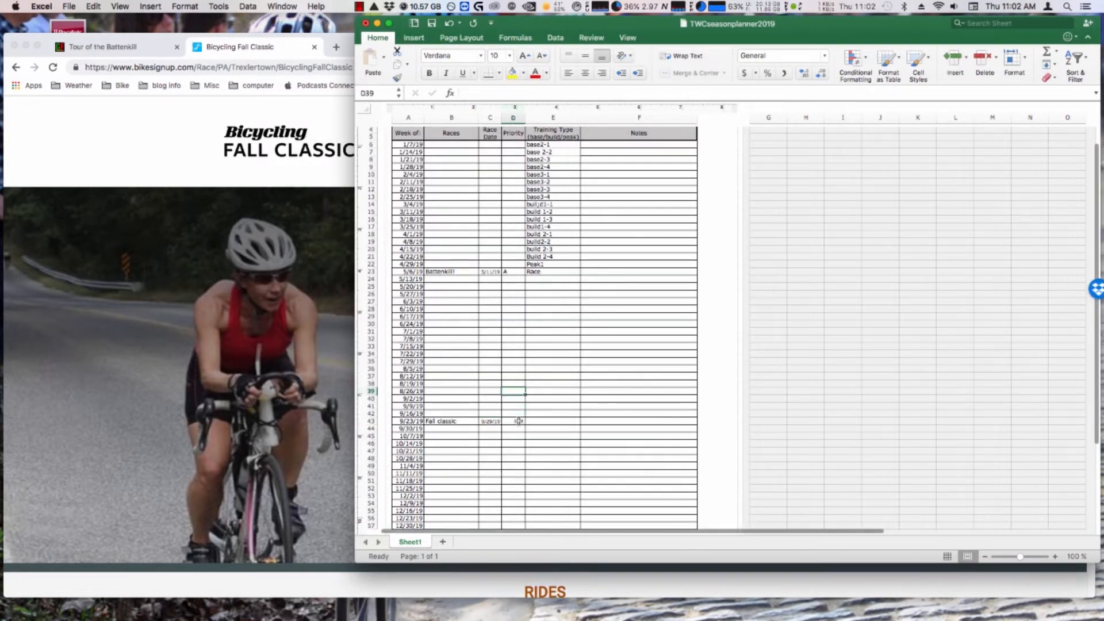
{"action": "type", "text": "A"}
{"action": "left_click", "coordinate": [551, 420]}
{"action": "type", "text": "P"}
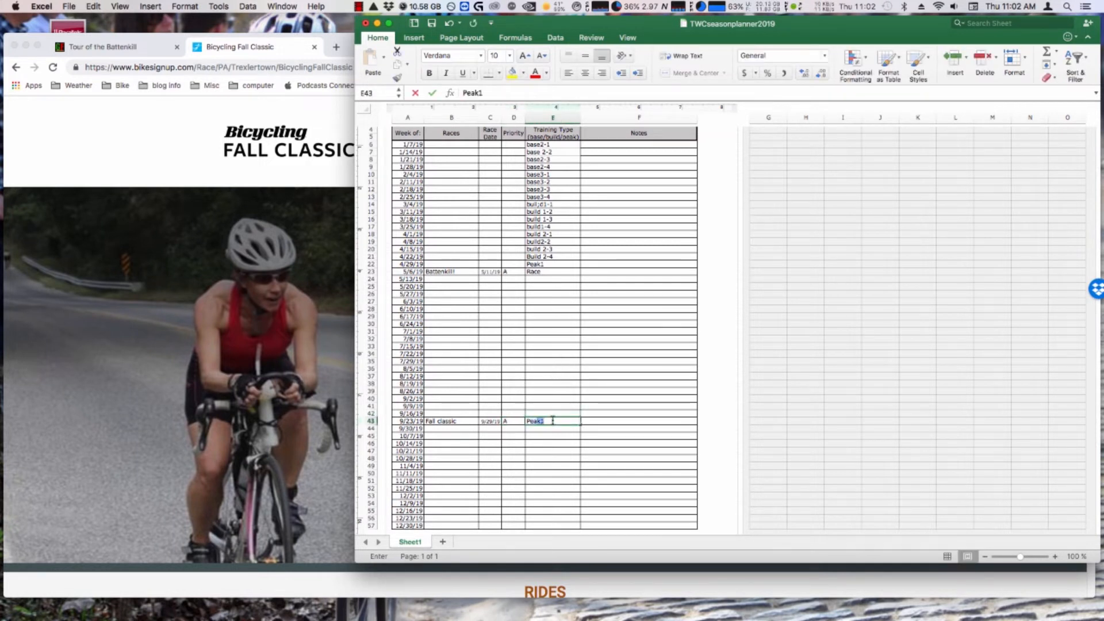
{"action": "type", "text": "eakj"}
{"action": "key", "text": "BackSpace"}
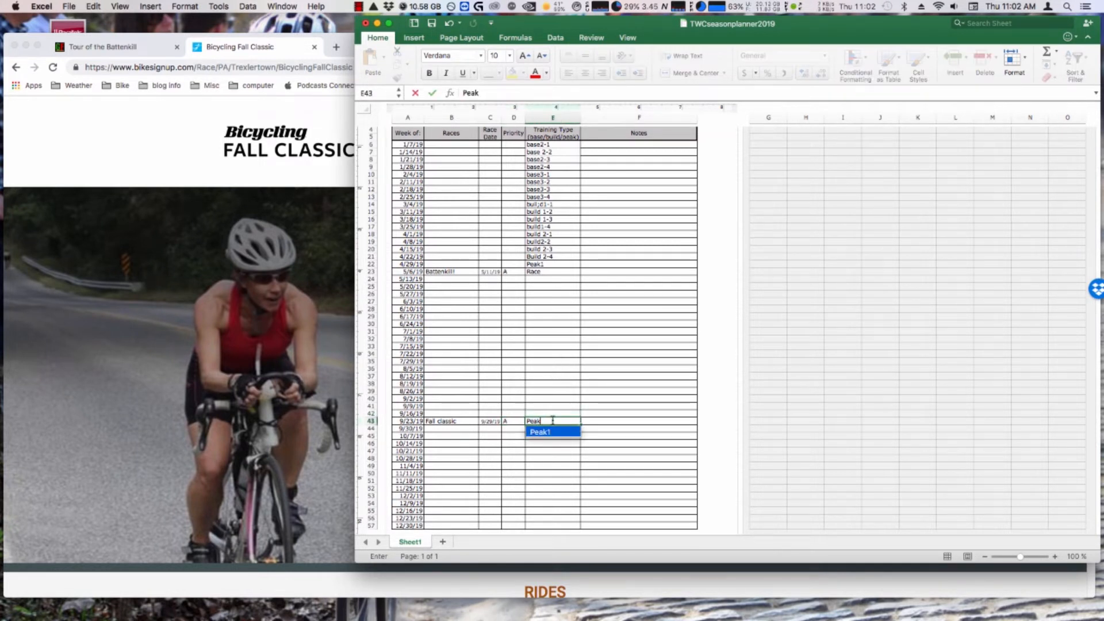
{"action": "left_click", "coordinate": [576, 401]}
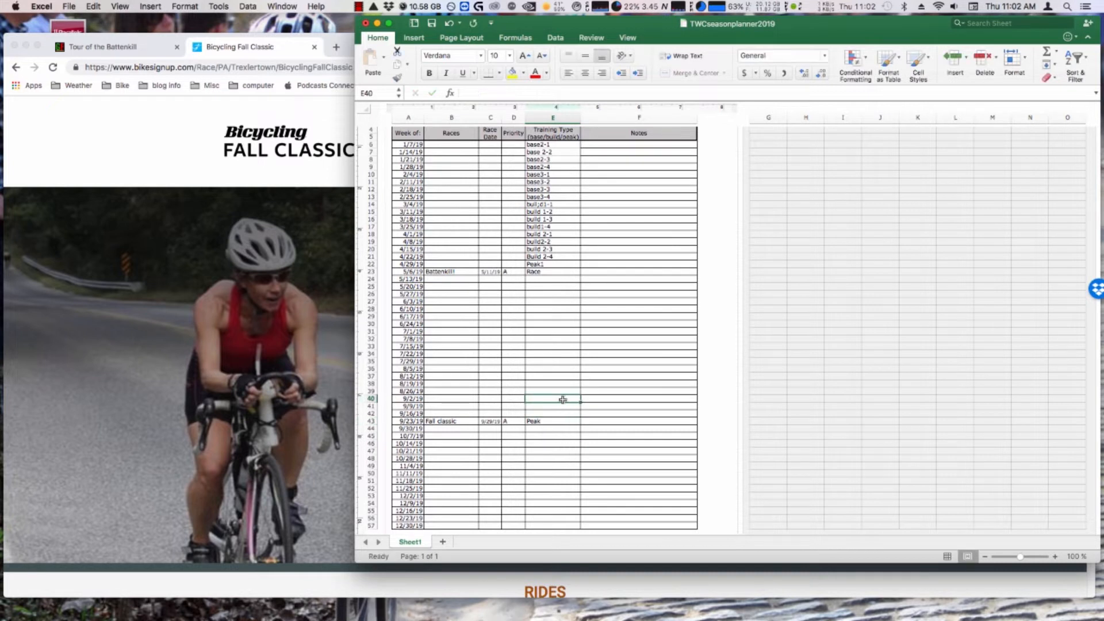
{"action": "left_click", "coordinate": [536, 422]}
{"action": "type", "text": "Race"}
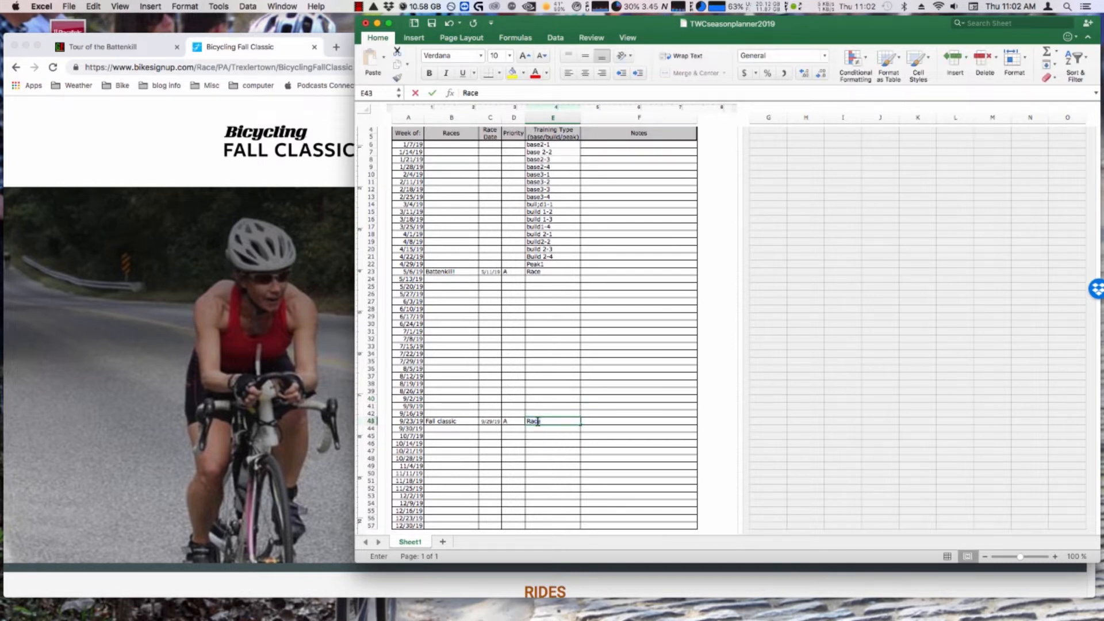
{"action": "left_click", "coordinate": [540, 413]}
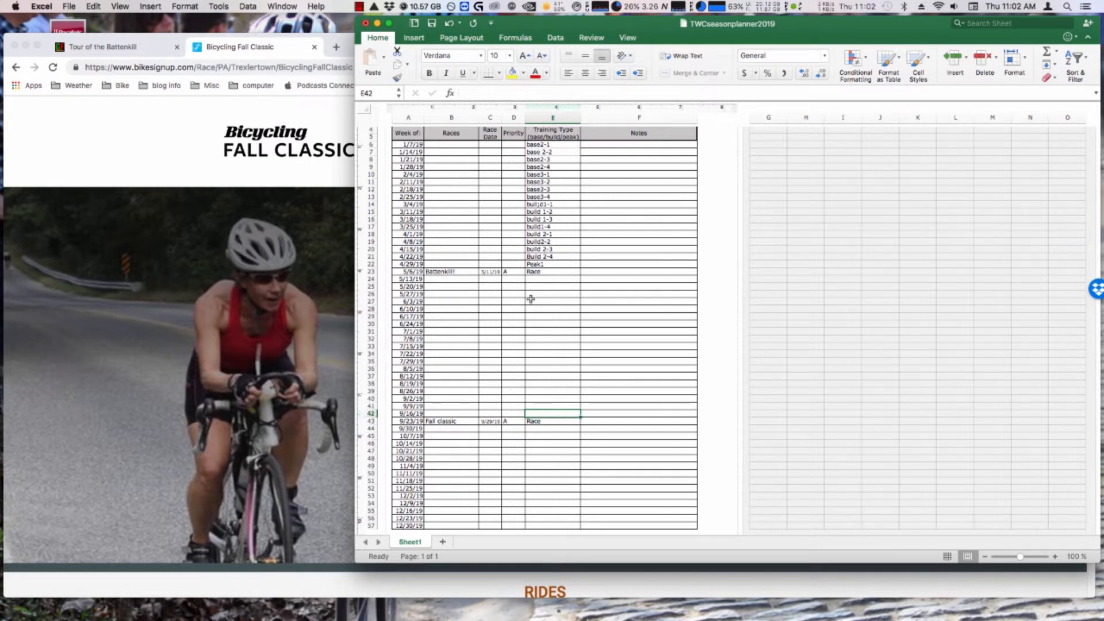
Step: Copy the training types from build 1-1 through Peak1 into the weeks of 7/22/19 through 9/16/19
{"action": "left_click_drag", "start_coordinate": [548, 263], "coordinate": [545, 205]}
{"action": "right_click", "coordinate": [549, 216]}
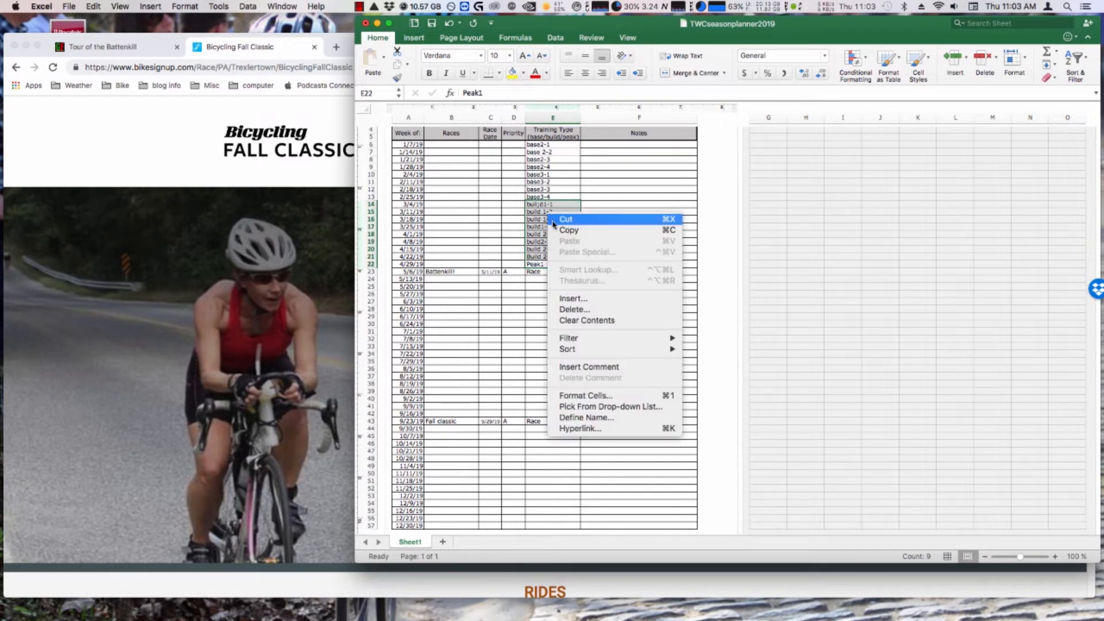
{"action": "left_click", "coordinate": [558, 230]}
{"action": "left_click", "coordinate": [537, 412]}
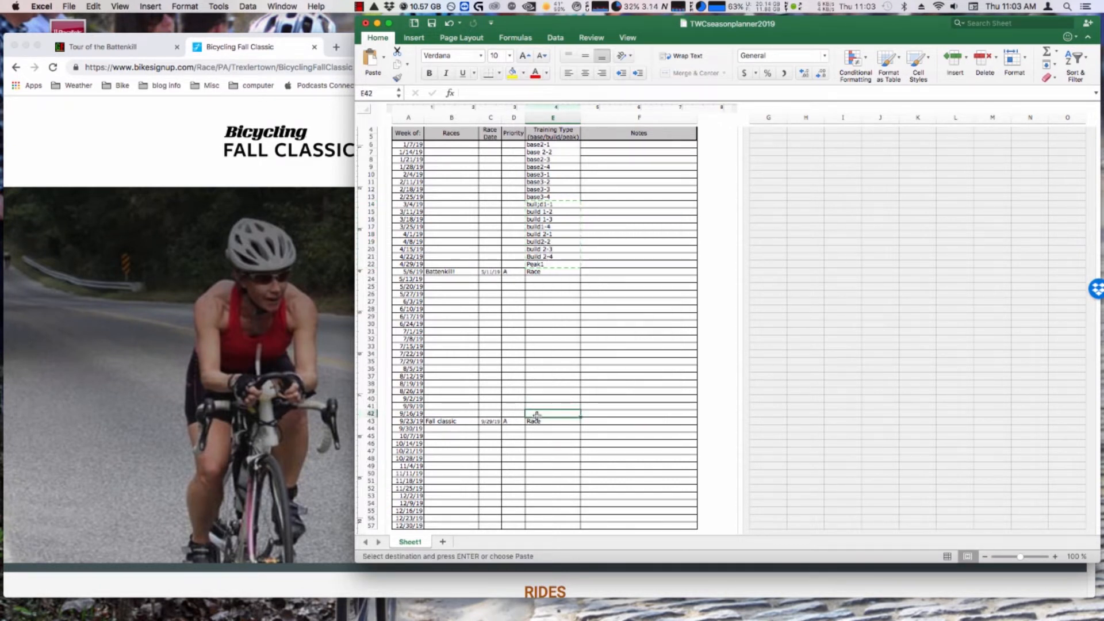
{"action": "left_click_drag", "start_coordinate": [540, 413], "coordinate": [545, 353]}
{"action": "right_click", "coordinate": [545, 353]}
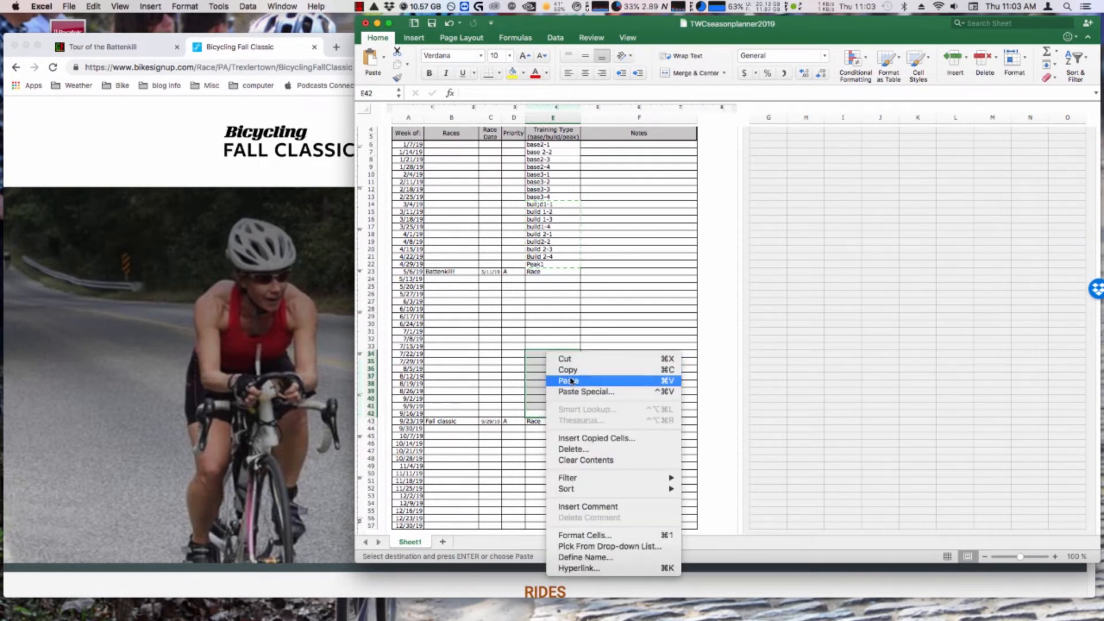
{"action": "left_click", "coordinate": [577, 381]}
{"action": "left_click", "coordinate": [546, 331]}
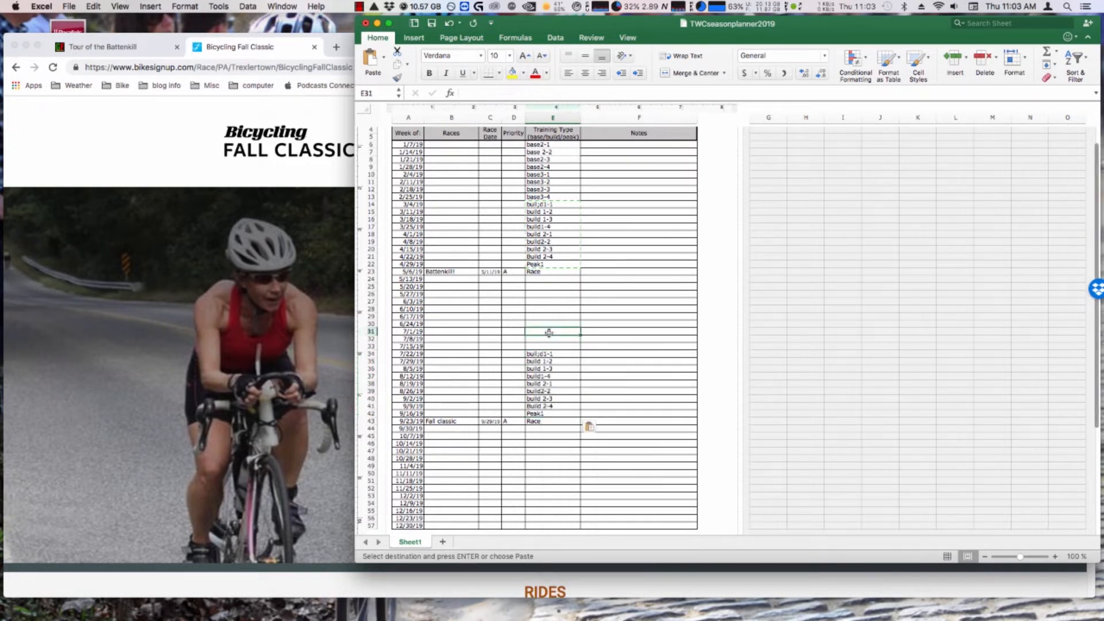
{"action": "left_click", "coordinate": [613, 219]}
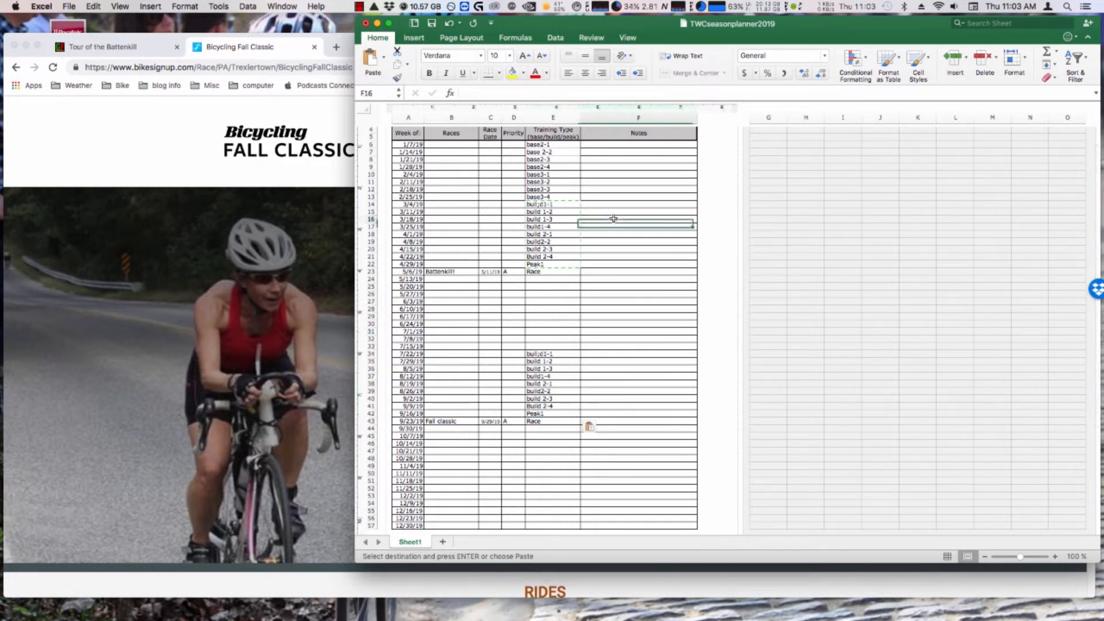
{"action": "double_click", "coordinate": [516, 333]}
{"action": "left_click", "coordinate": [516, 353]}
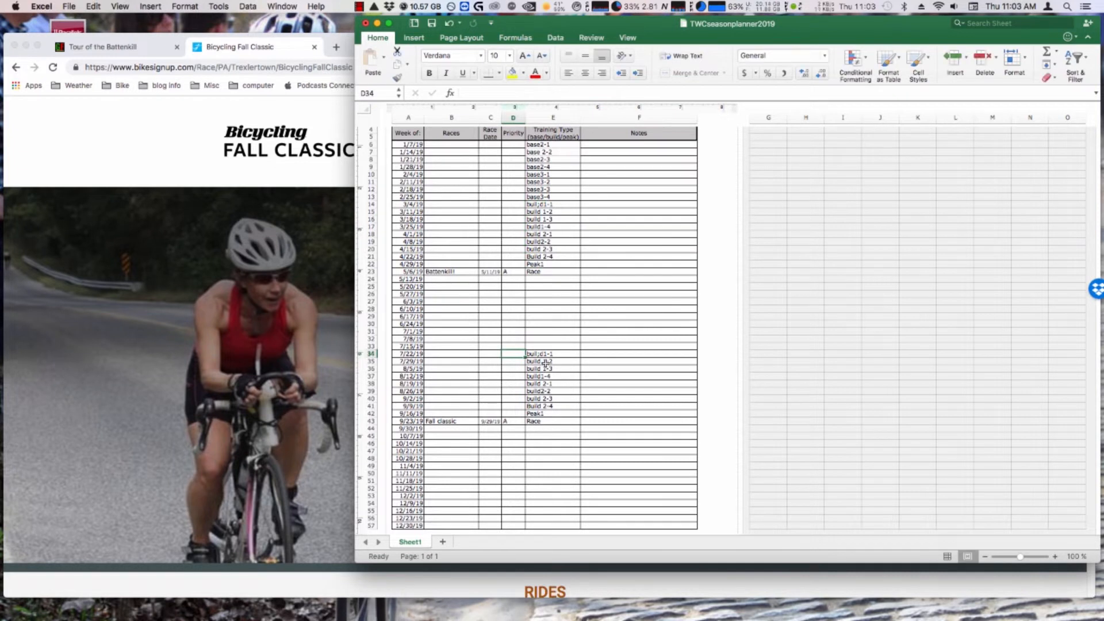
{"action": "left_click", "coordinate": [544, 354]}
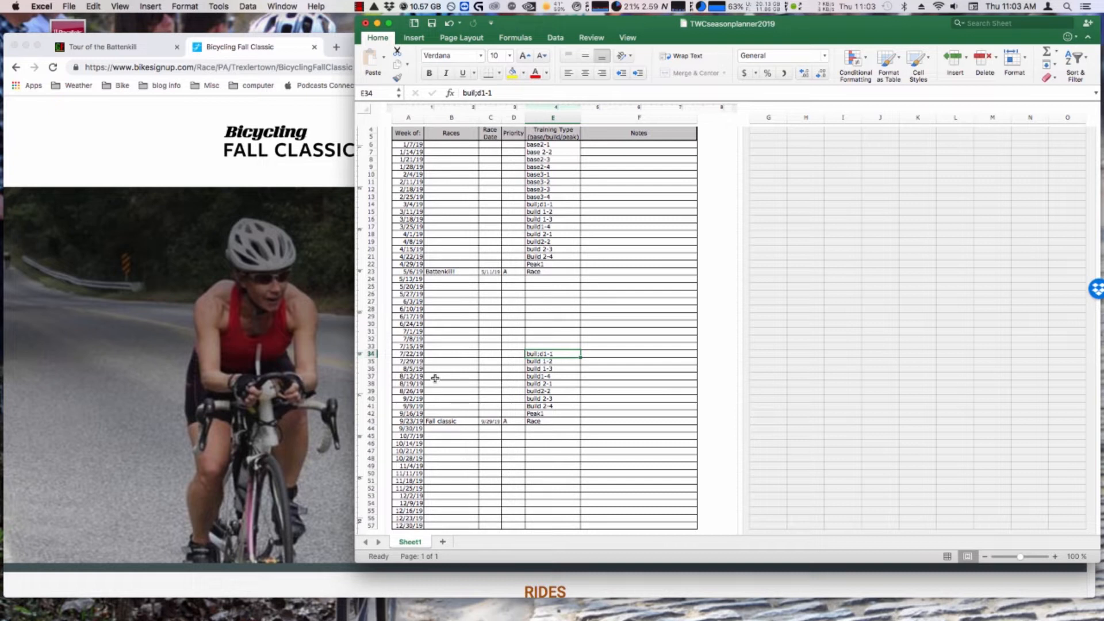
{"action": "left_click", "coordinate": [461, 422]}
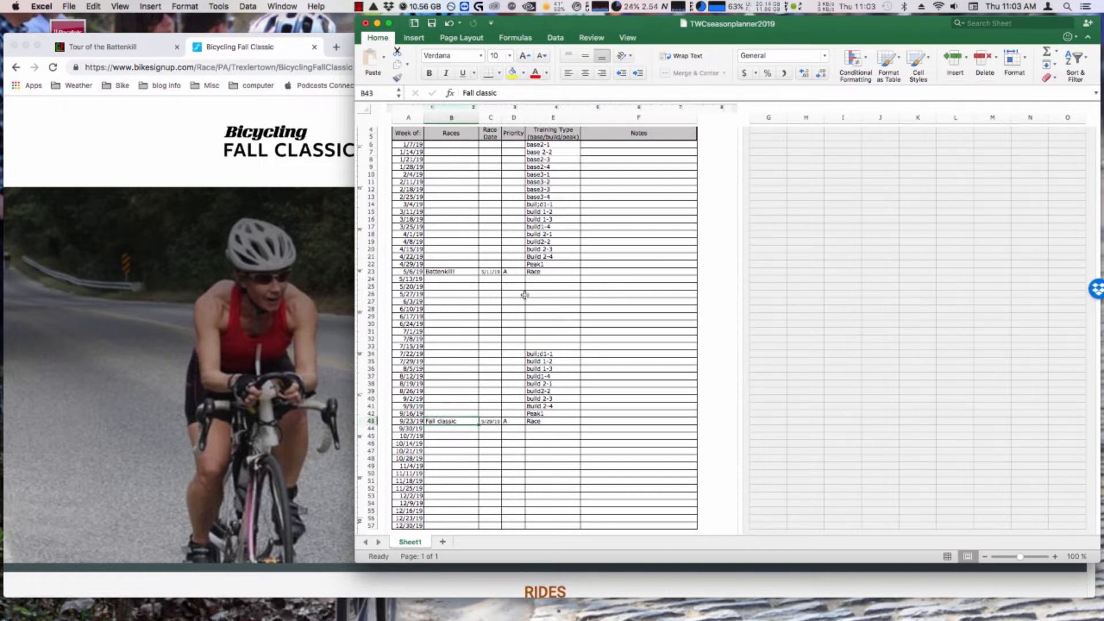
Step: Switch to Chrome, search for gran fondo guide in a new tab and open its 2019 United States events calendar
{"action": "left_click", "coordinate": [253, 187]}
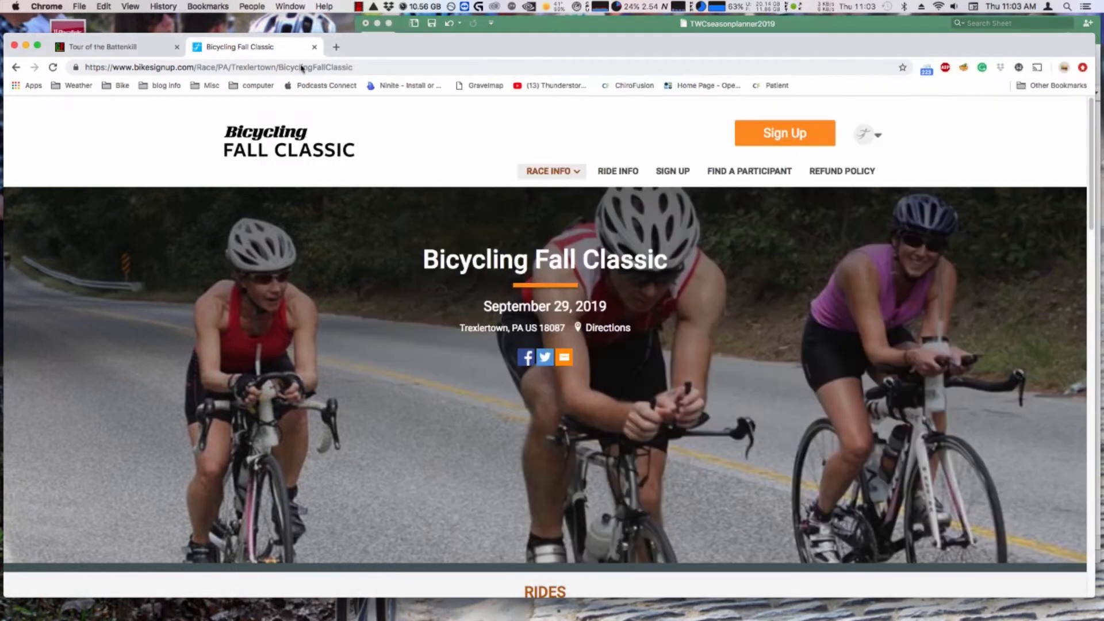
{"action": "left_click", "coordinate": [336, 46]}
{"action": "type", "text": "gran fondo gui"}
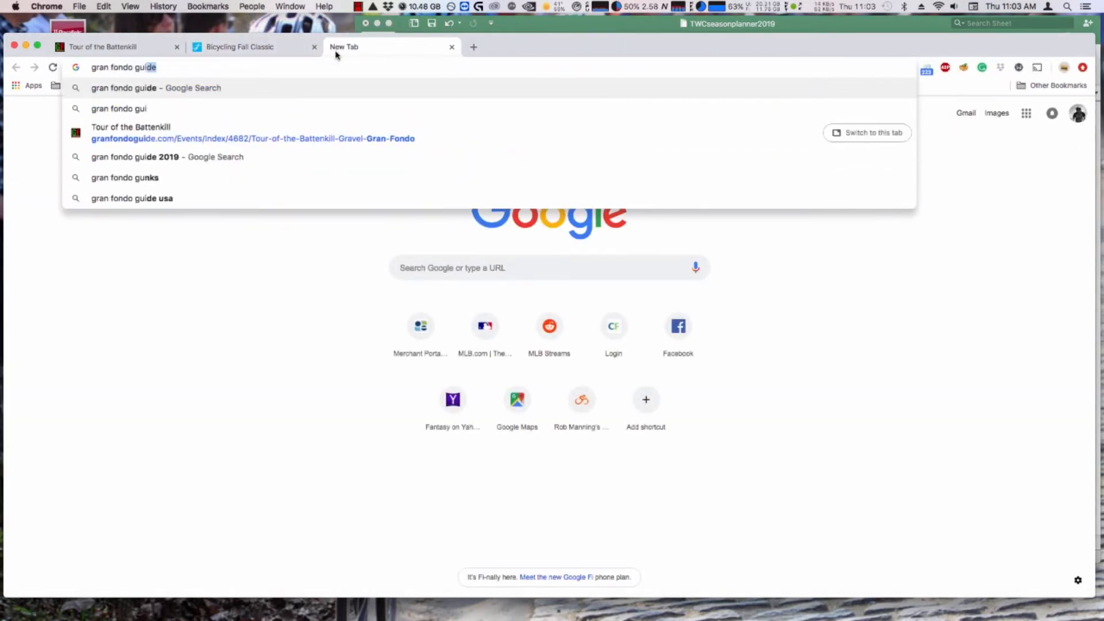
{"action": "key", "text": "Return"}
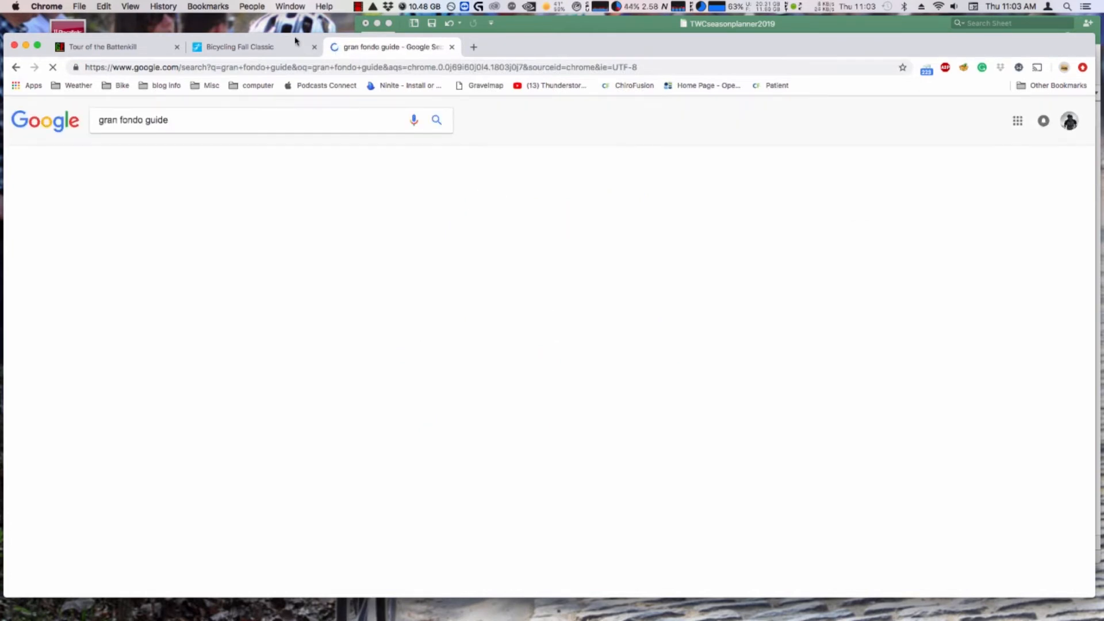
{"action": "left_click", "coordinate": [252, 208]}
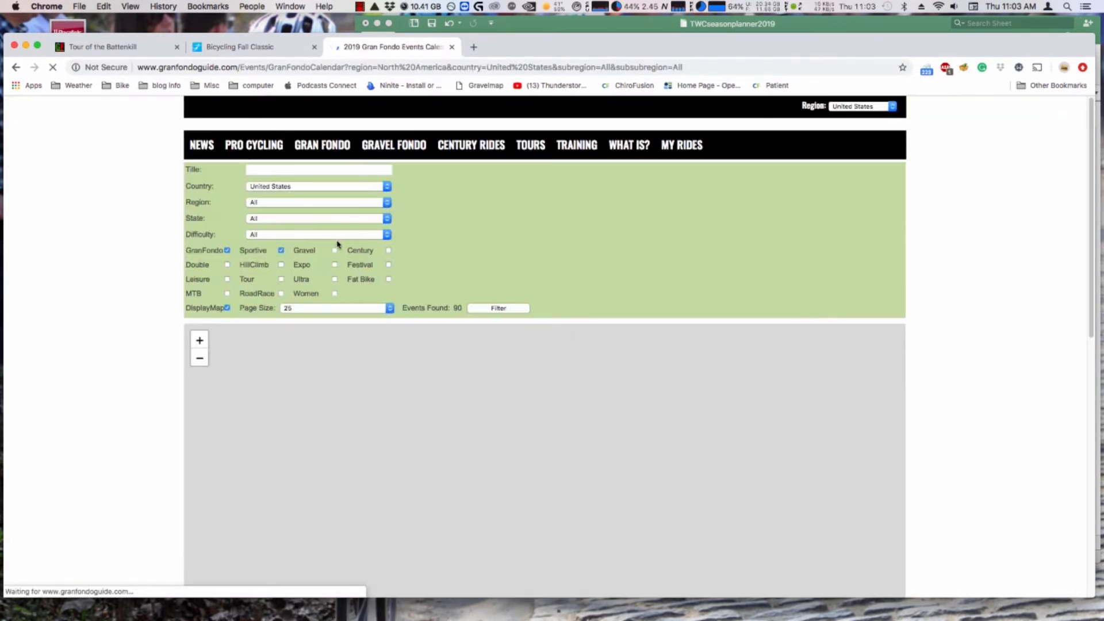
Step: Try to narrow the events calendar to the Northeast region and open another page of the list
{"action": "scroll", "coordinate": [346, 410], "scroll_direction": "down", "scroll_amount": 2}
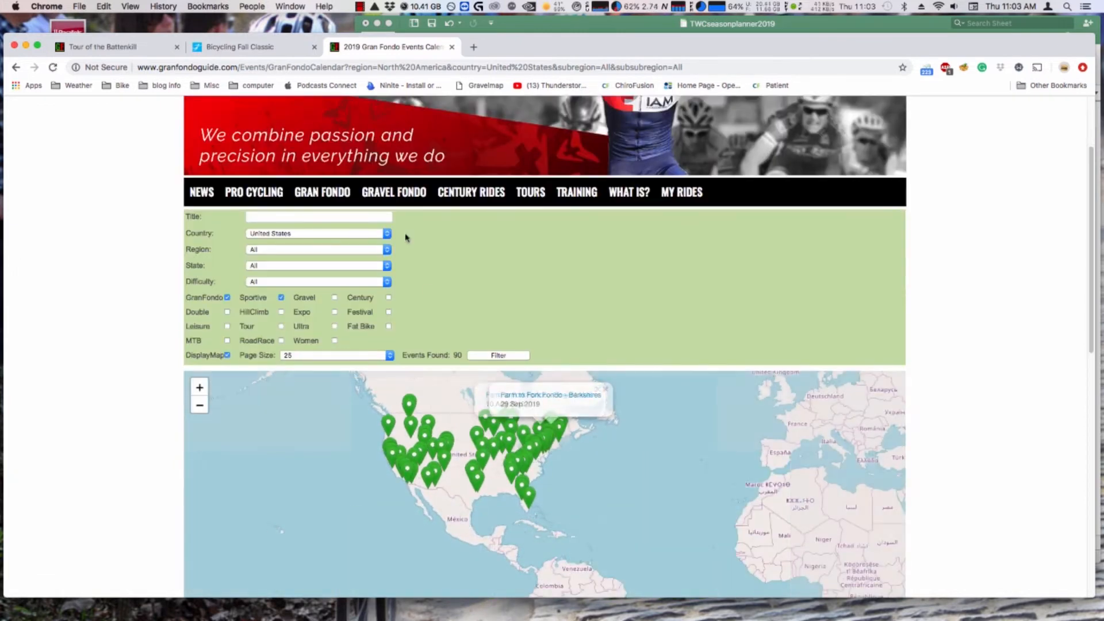
{"action": "left_click", "coordinate": [390, 249]}
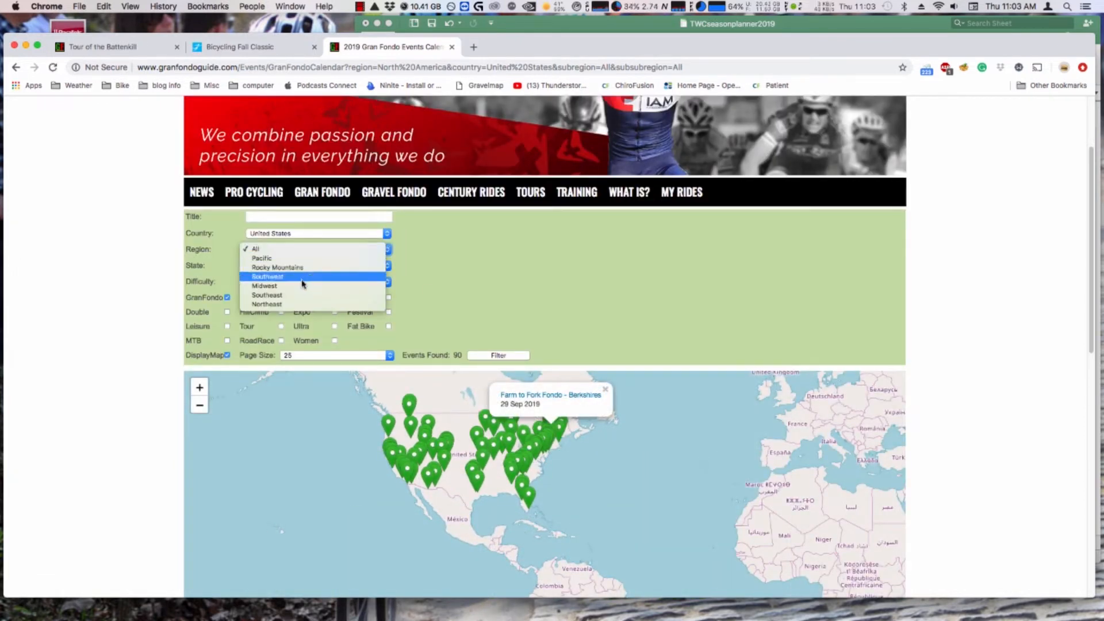
{"action": "left_click", "coordinate": [269, 301]}
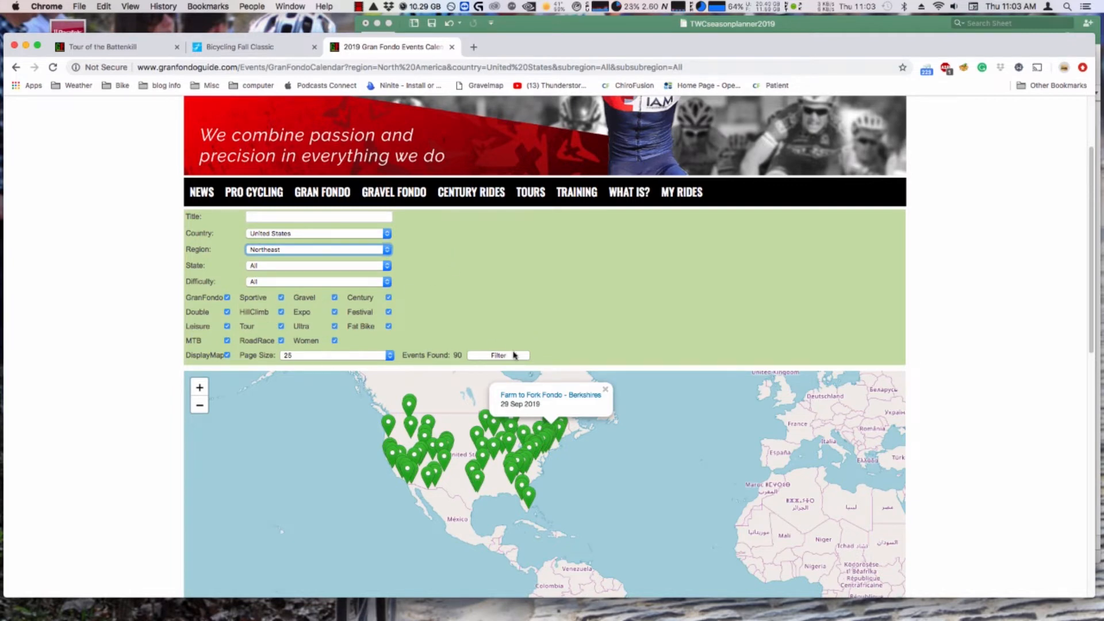
{"action": "scroll", "coordinate": [239, 288], "scroll_direction": "down", "scroll_amount": 10}
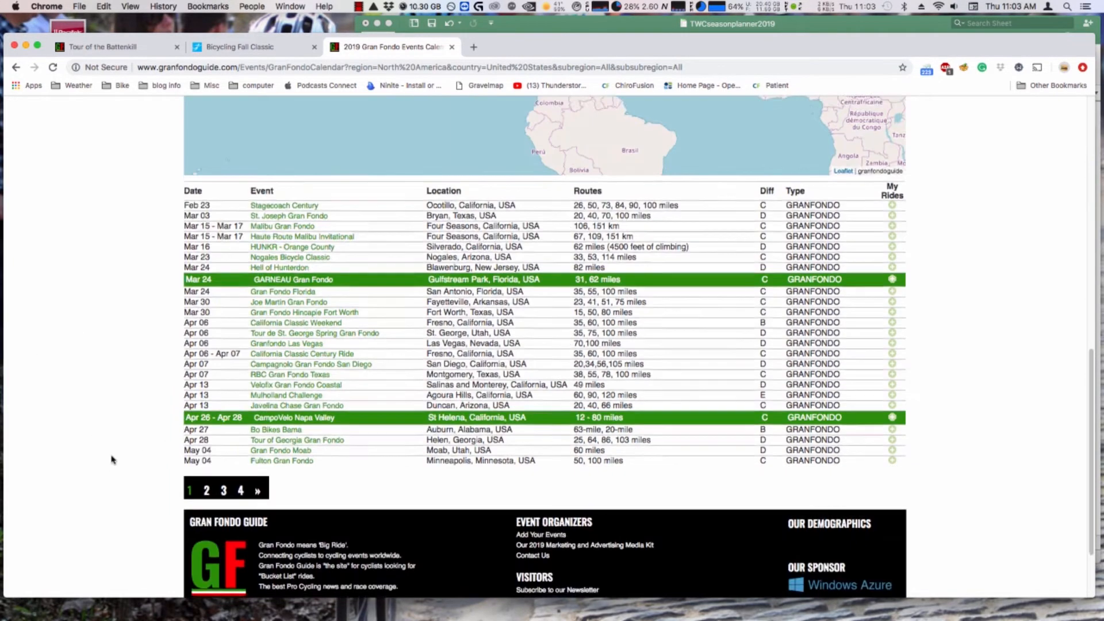
{"action": "scroll", "coordinate": [112, 460], "scroll_direction": "down", "scroll_amount": 2}
{"action": "left_click", "coordinate": [206, 396]}
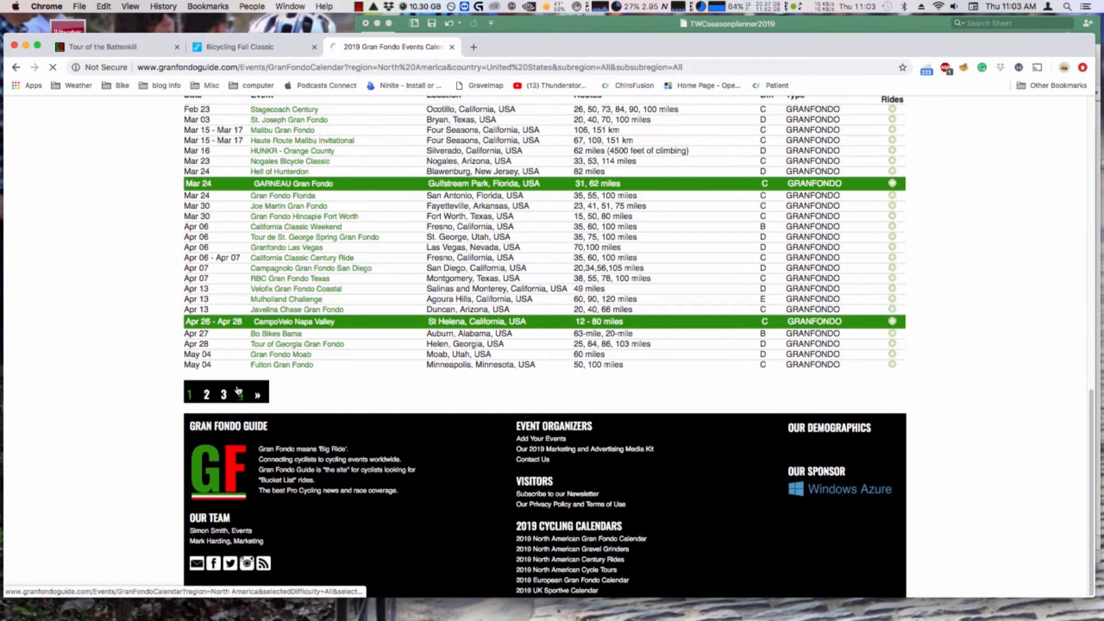
Step: Filter the events calendar by the Northeast region and open page 3 of the results
{"action": "scroll", "coordinate": [359, 353], "scroll_direction": "down", "scroll_amount": 2}
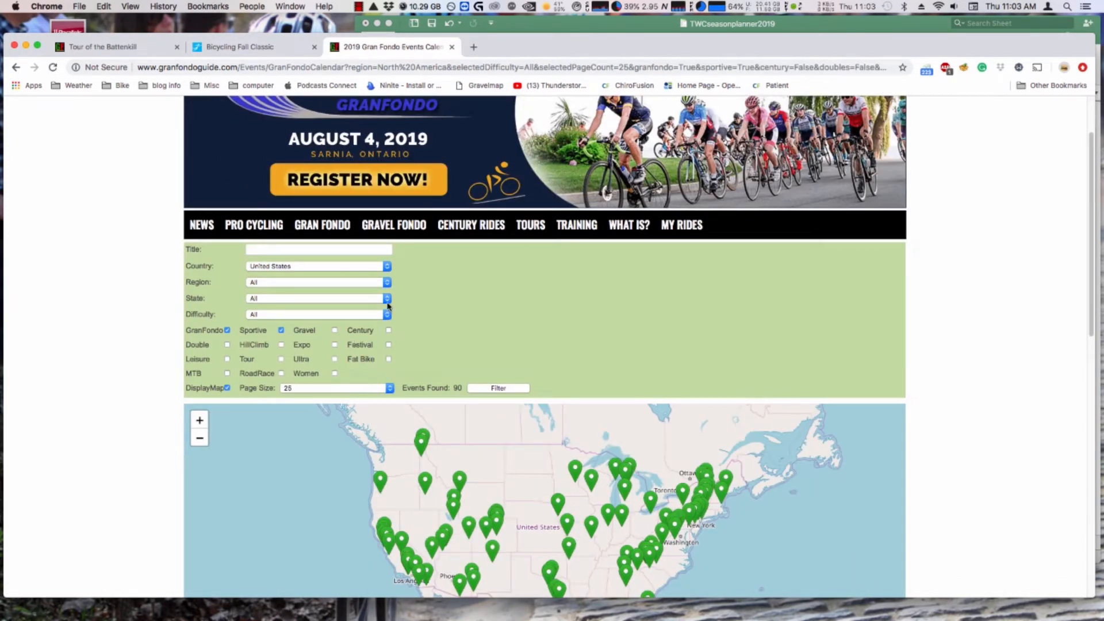
{"action": "left_click", "coordinate": [388, 282]}
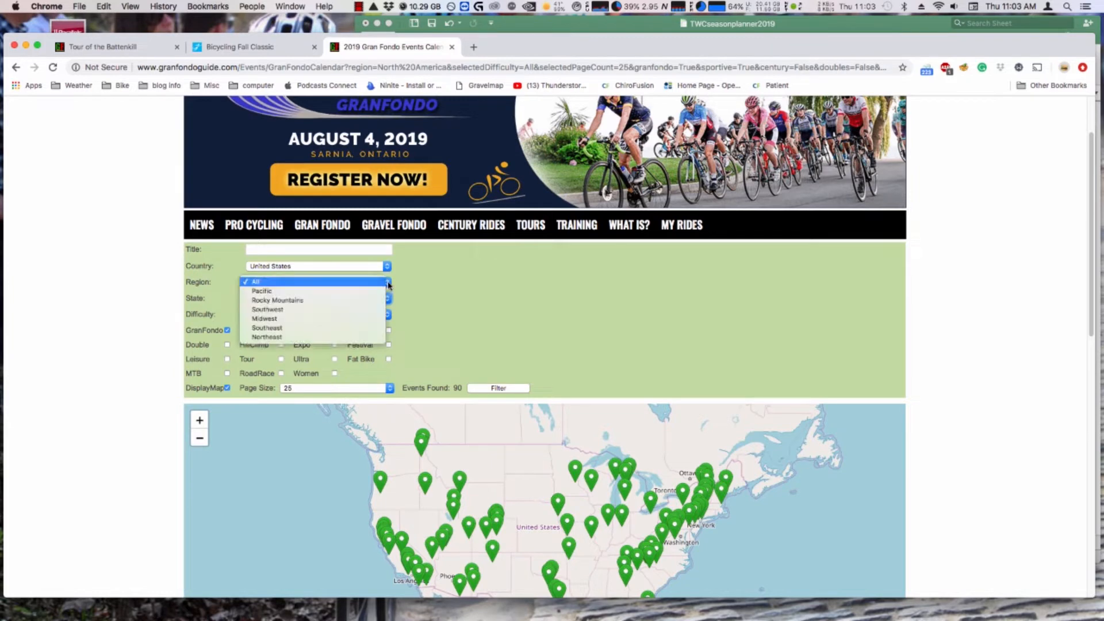
{"action": "left_click", "coordinate": [336, 337]}
{"action": "left_click", "coordinate": [508, 388]}
{"action": "scroll", "coordinate": [136, 389], "scroll_direction": "down", "scroll_amount": 10}
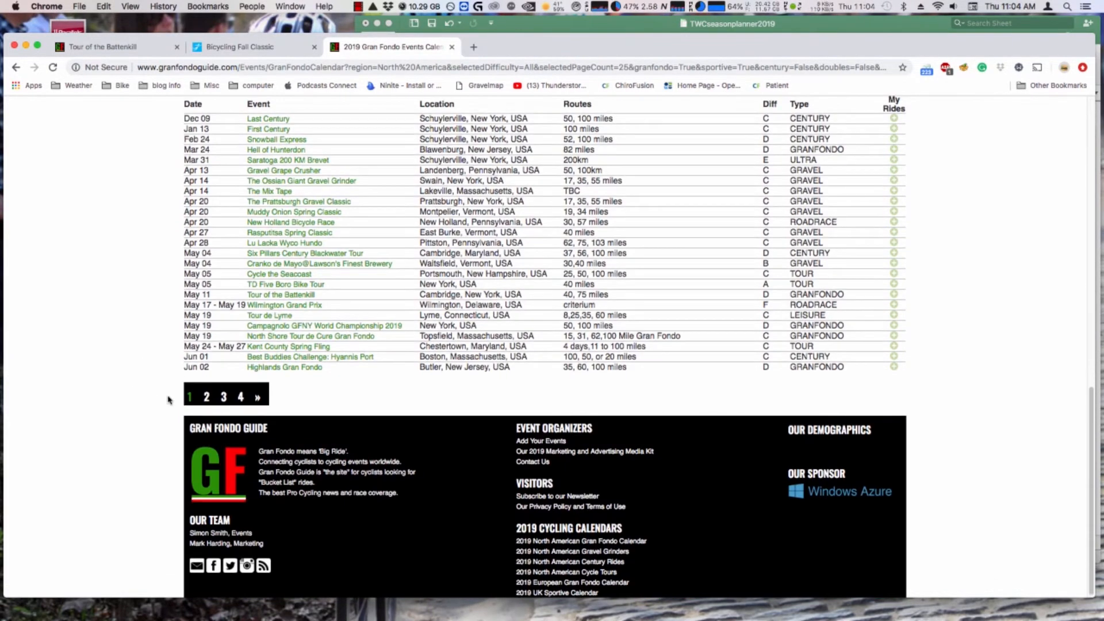
{"action": "left_click", "coordinate": [223, 397]}
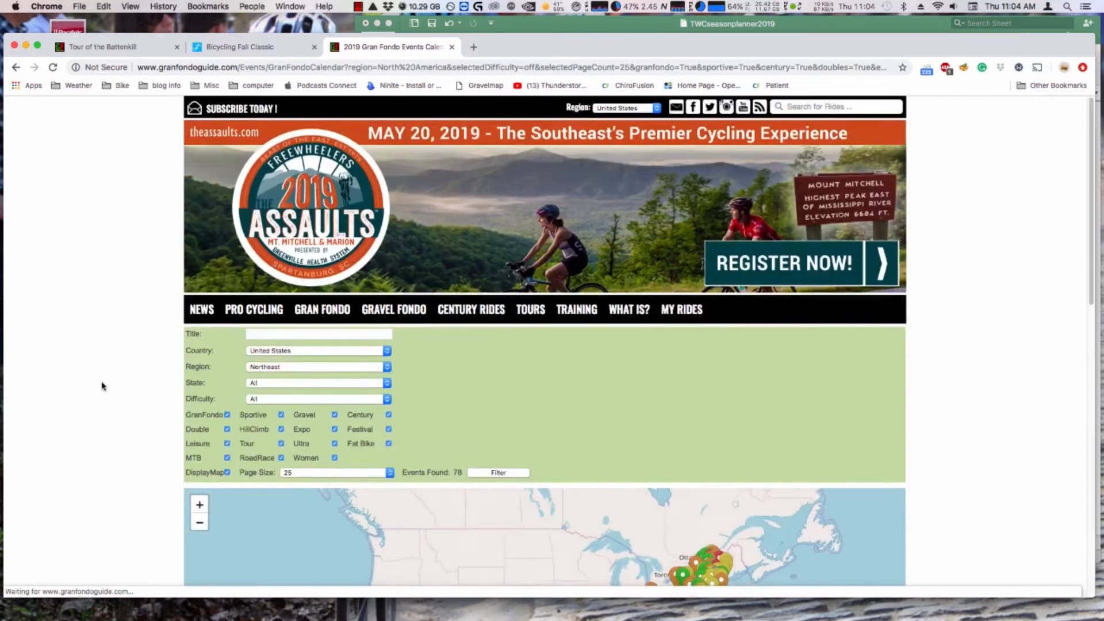
Step: Open the Gran Fondo Catskills event from the list of Northeast events
{"action": "scroll", "coordinate": [101, 381], "scroll_direction": "down", "scroll_amount": 10}
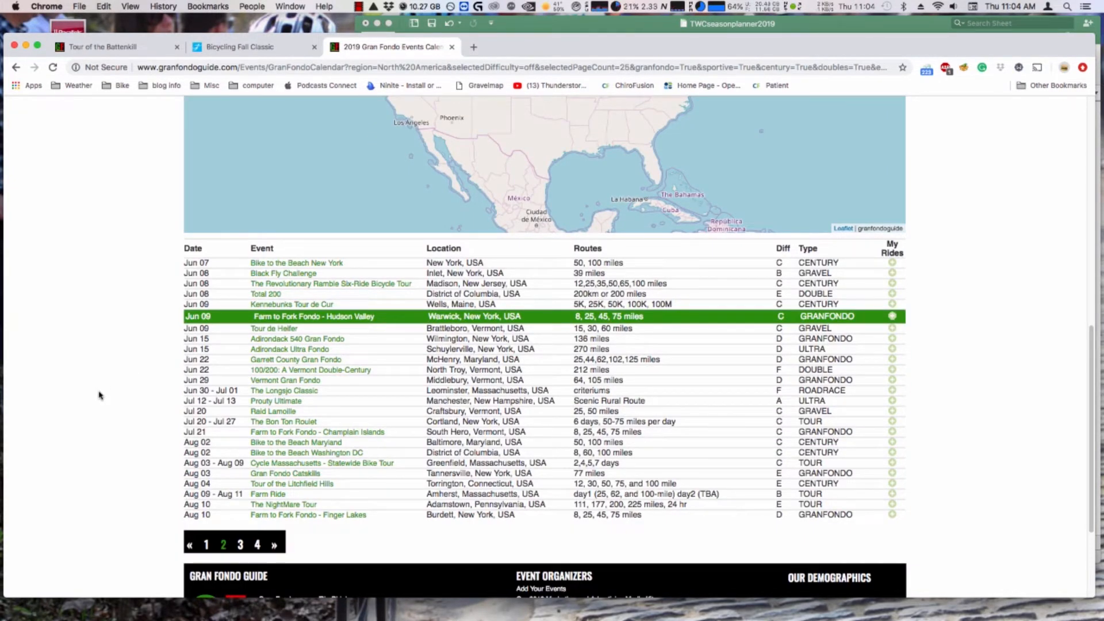
{"action": "scroll", "coordinate": [129, 389], "scroll_direction": "down", "scroll_amount": 1}
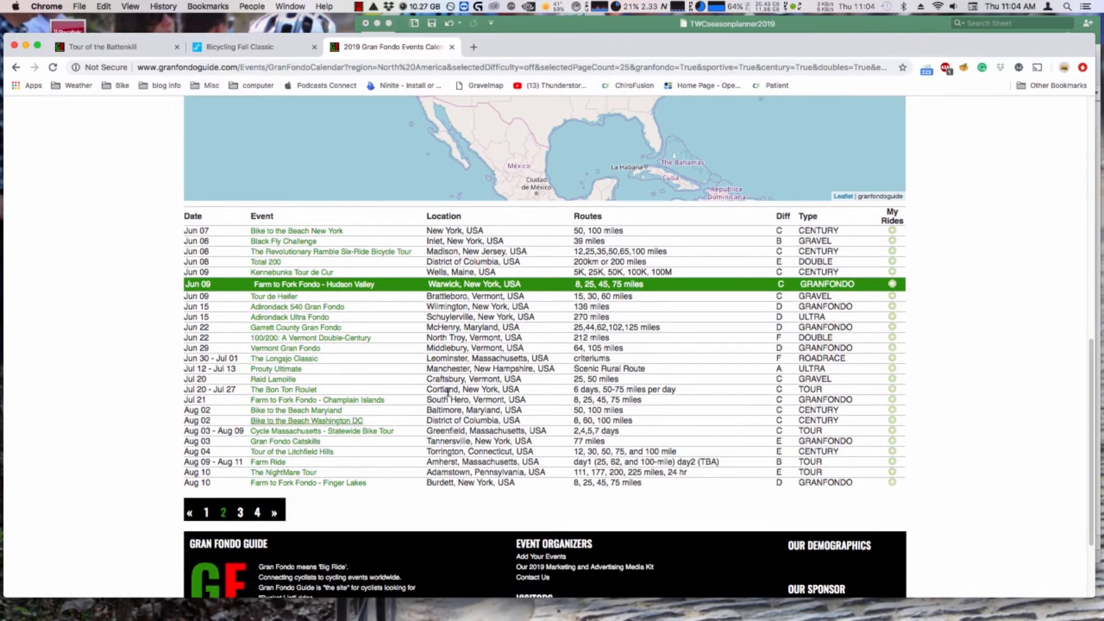
{"action": "left_click", "coordinate": [297, 443]}
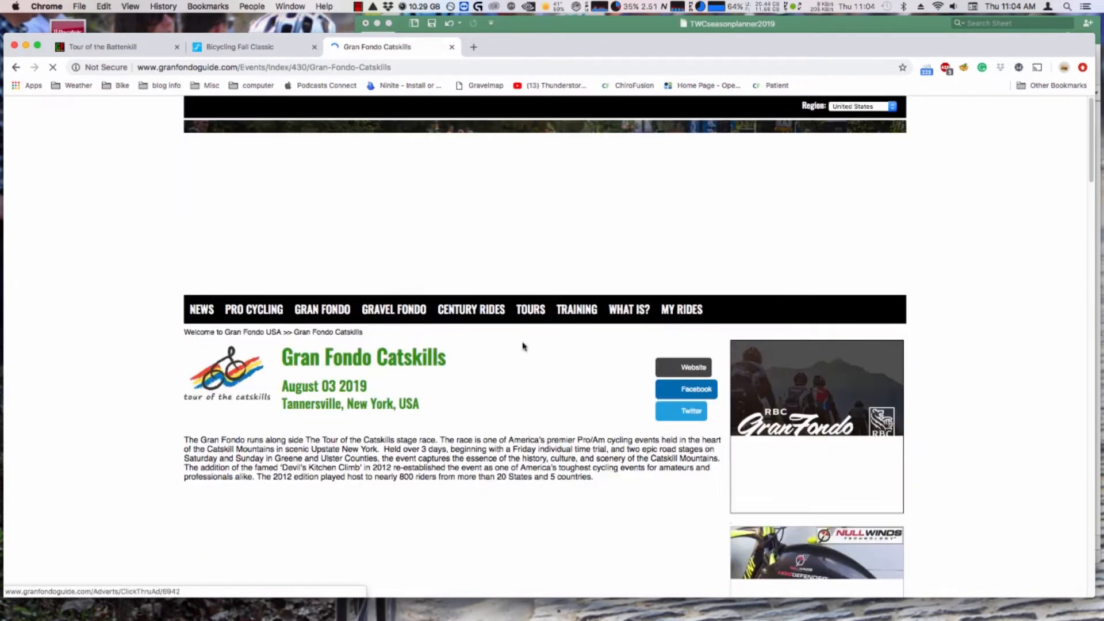
Step: Examine the Gran Fondo Catskills page for its date, route length, difficulty and entry details
{"action": "scroll", "coordinate": [415, 450], "scroll_direction": "down", "scroll_amount": 3}
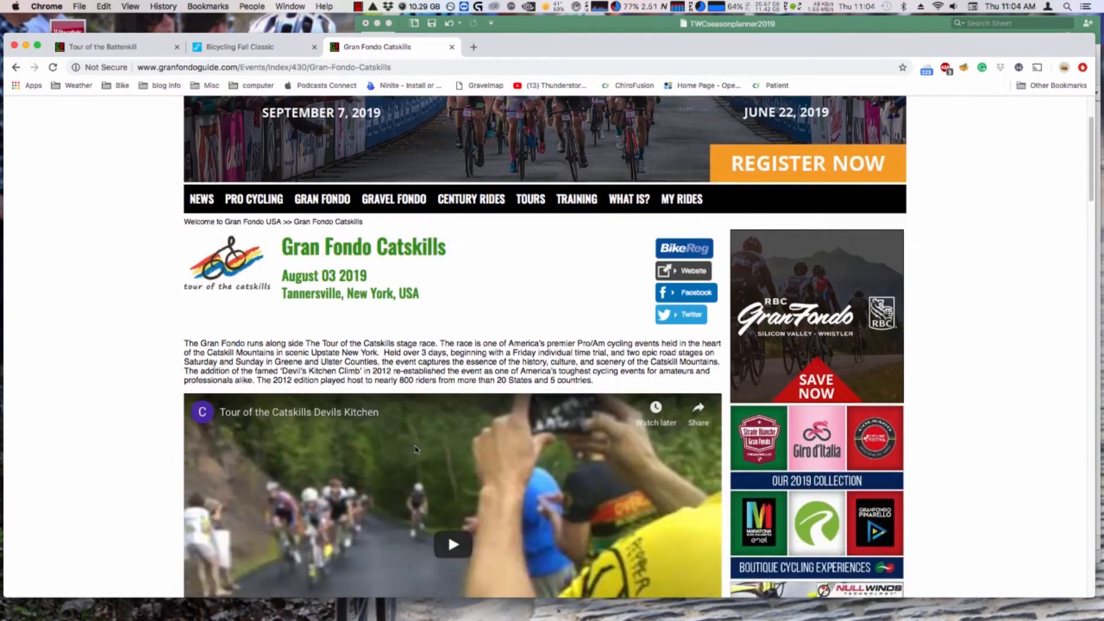
{"action": "scroll", "coordinate": [417, 448], "scroll_direction": "down", "scroll_amount": 5}
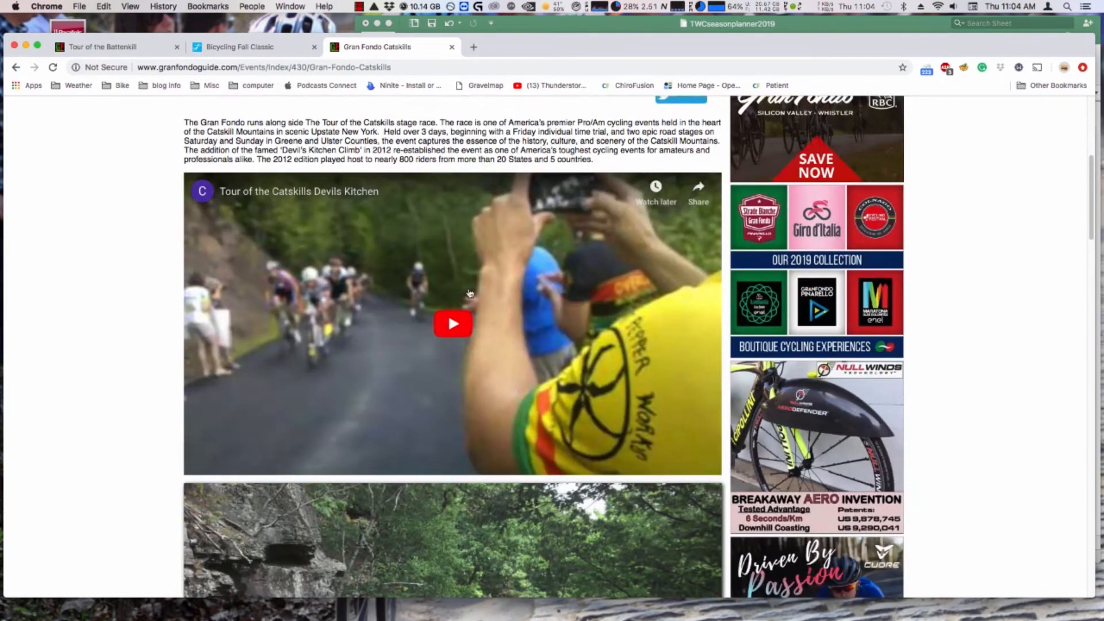
{"action": "scroll", "coordinate": [469, 293], "scroll_direction": "down", "scroll_amount": 5}
{"action": "scroll", "coordinate": [467, 407], "scroll_direction": "down", "scroll_amount": 2}
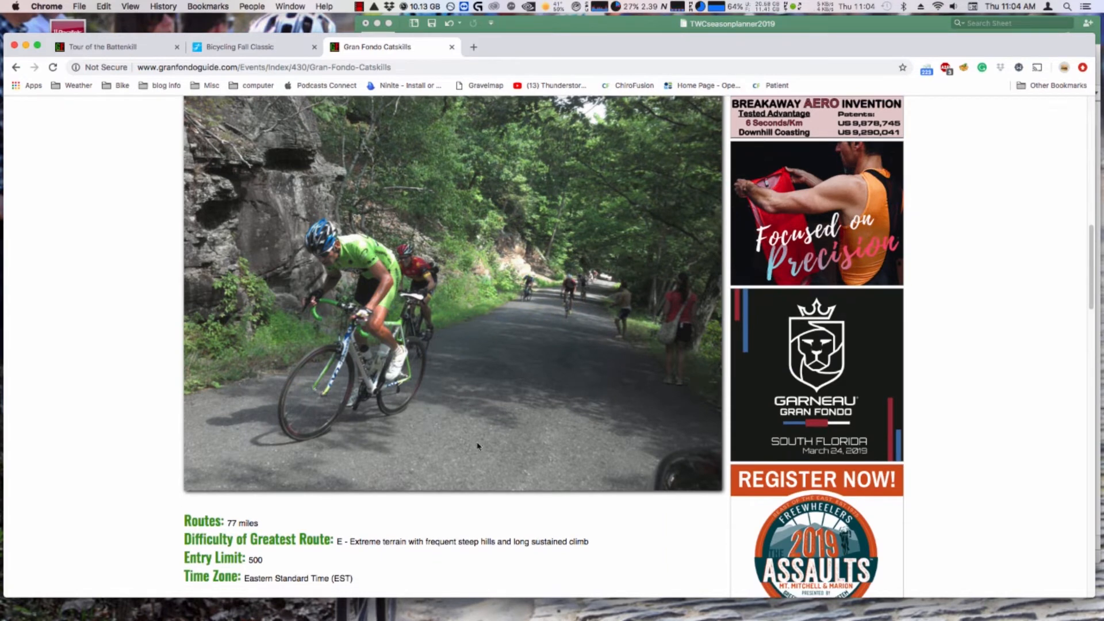
{"action": "scroll", "coordinate": [484, 404], "scroll_direction": "down", "scroll_amount": 1}
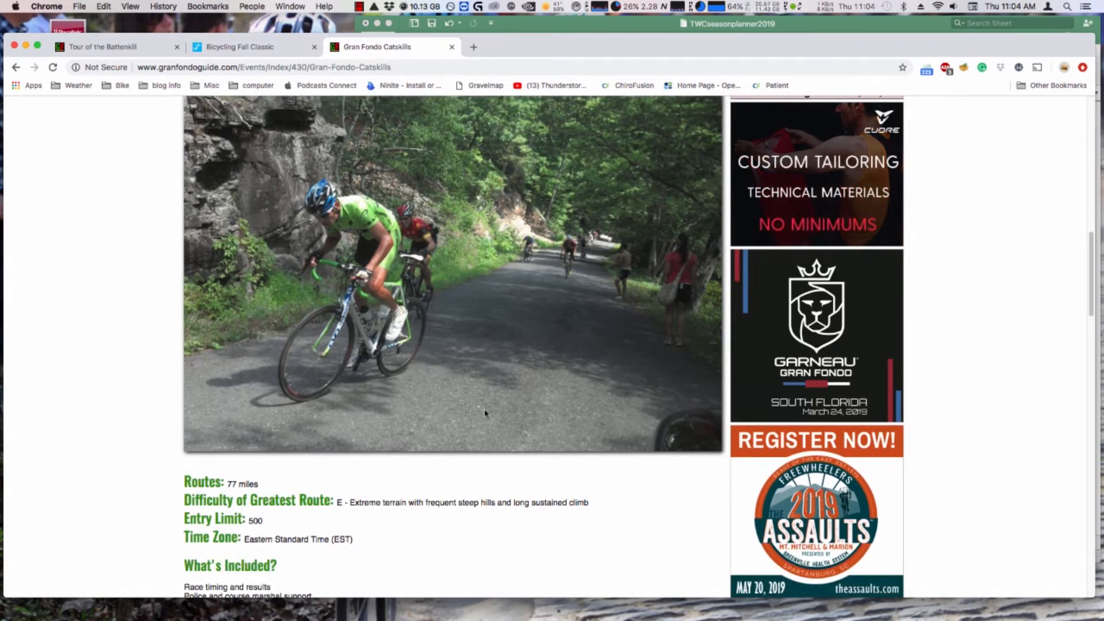
{"action": "scroll", "coordinate": [475, 369], "scroll_direction": "down", "scroll_amount": 5}
{"action": "scroll", "coordinate": [475, 410], "scroll_direction": "up", "scroll_amount": 5}
{"action": "scroll", "coordinate": [489, 345], "scroll_direction": "up", "scroll_amount": 3}
Step: Switch to Excel and enter the race GF Catskills with race date 8/3/19 in the week of 7/29/19
{"action": "left_click", "coordinate": [595, 26]}
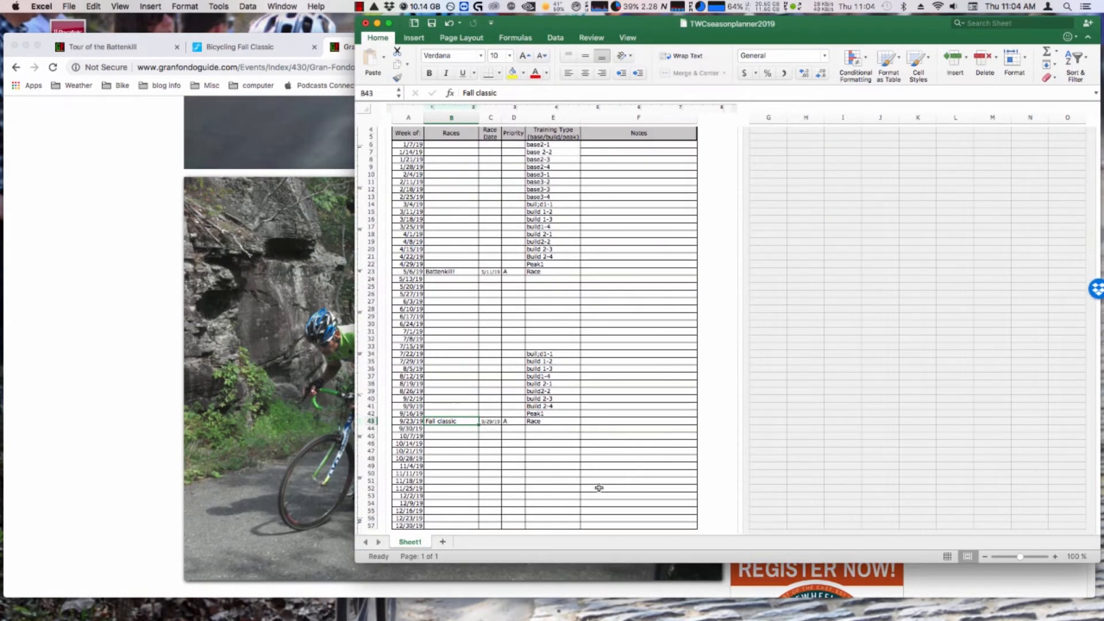
{"action": "left_click", "coordinate": [415, 361]}
{"action": "left_click", "coordinate": [440, 362]}
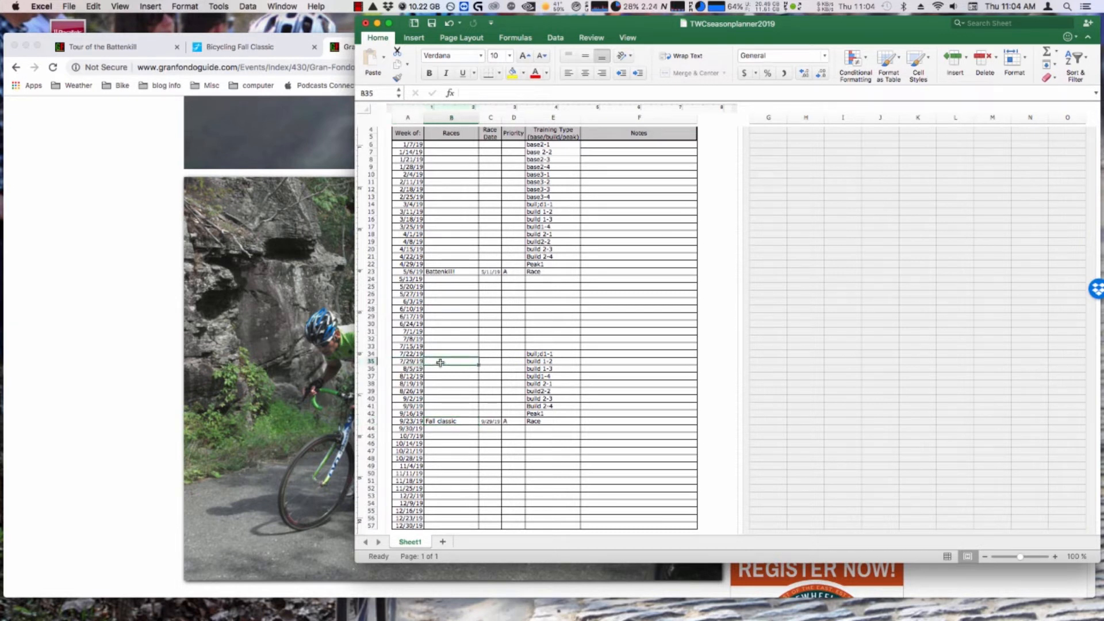
{"action": "type", "text": "GF Catskills"}
{"action": "key", "text": "Tab"}
{"action": "type", "text": "8/"}
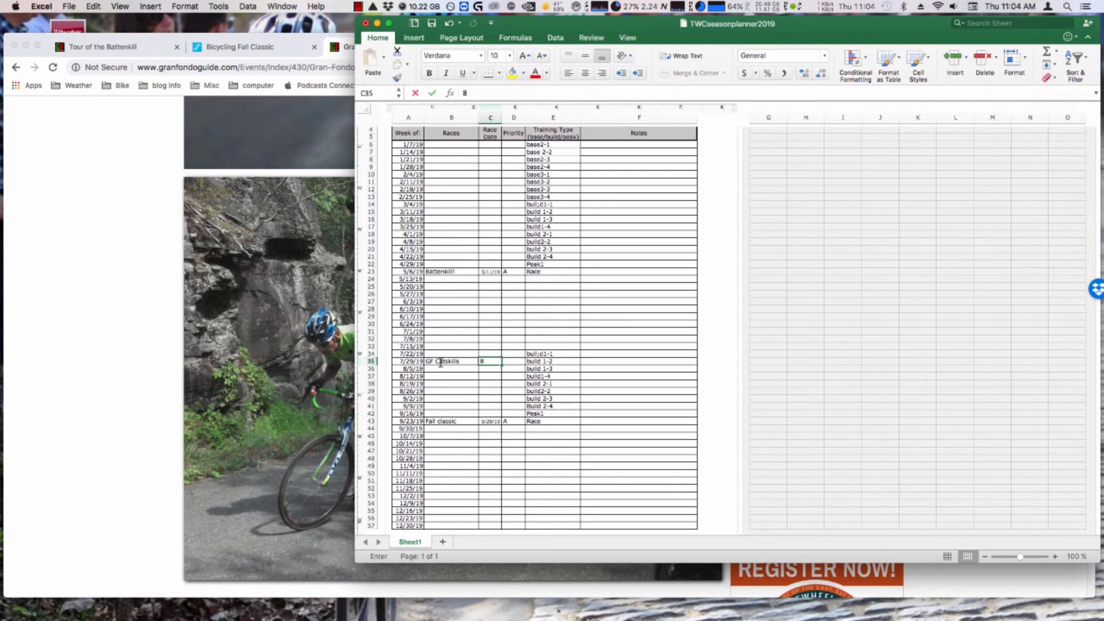
{"action": "key", "text": "Return"}
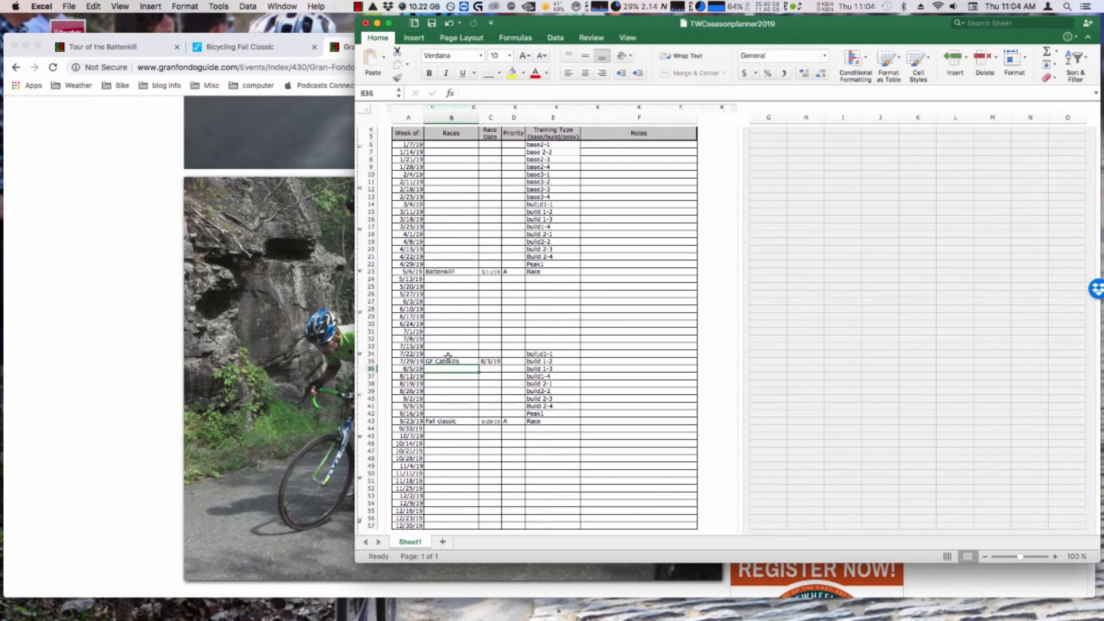
Step: Clear the training types for the weeks of 7/22/19 through 8/5/19
{"action": "left_click", "coordinate": [540, 362]}
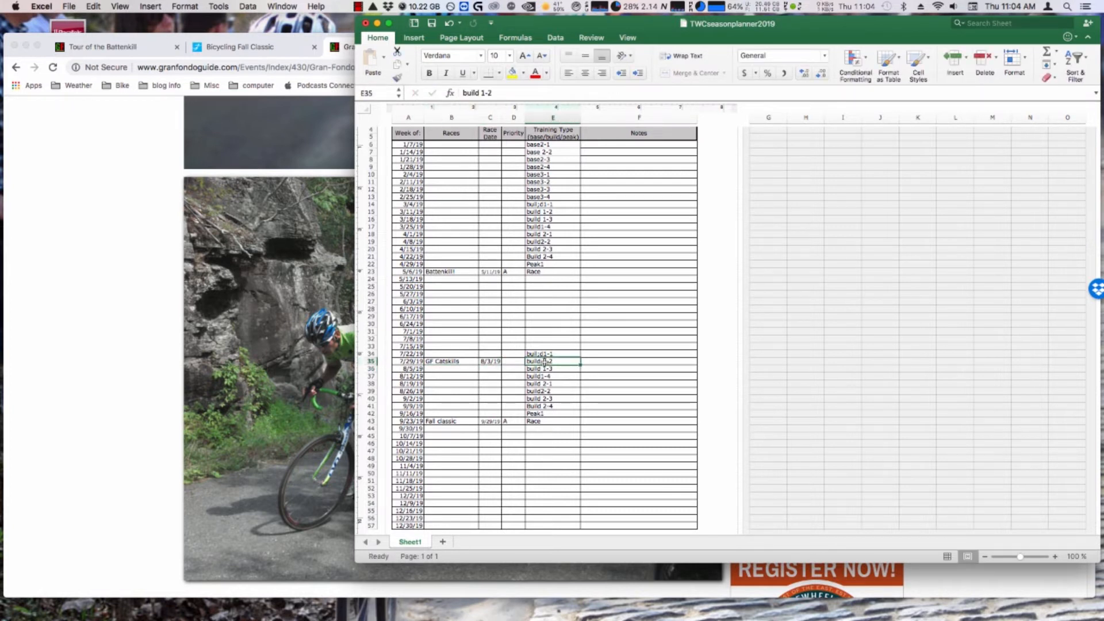
{"action": "left_click_drag", "start_coordinate": [549, 367], "coordinate": [549, 355]}
{"action": "right_click", "coordinate": [549, 355]}
{"action": "left_click", "coordinate": [591, 461]}
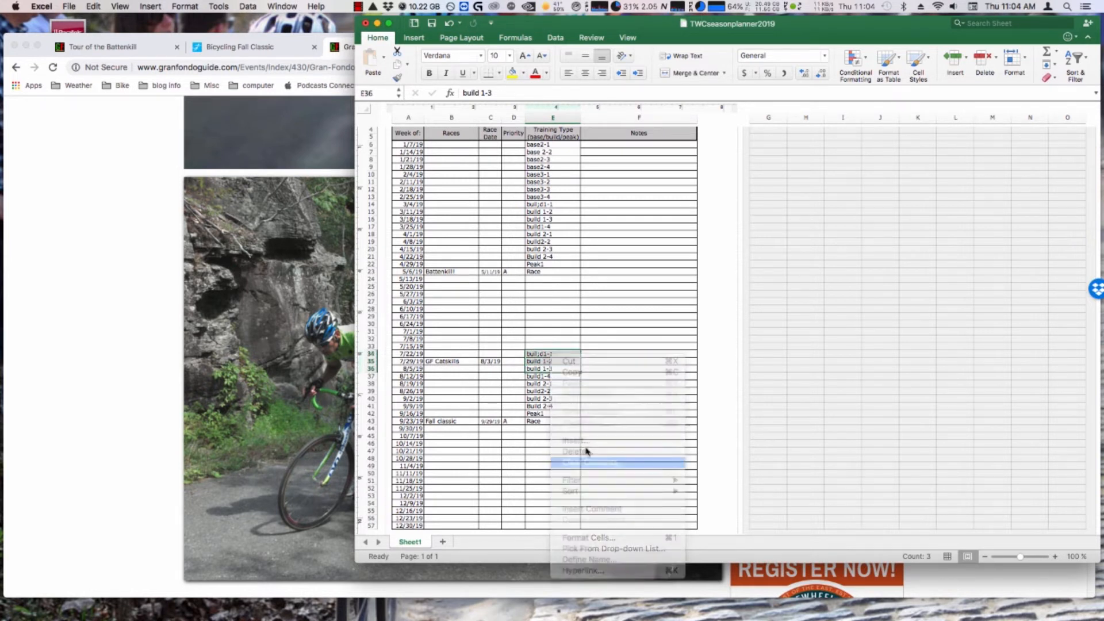
{"action": "left_click", "coordinate": [543, 376]}
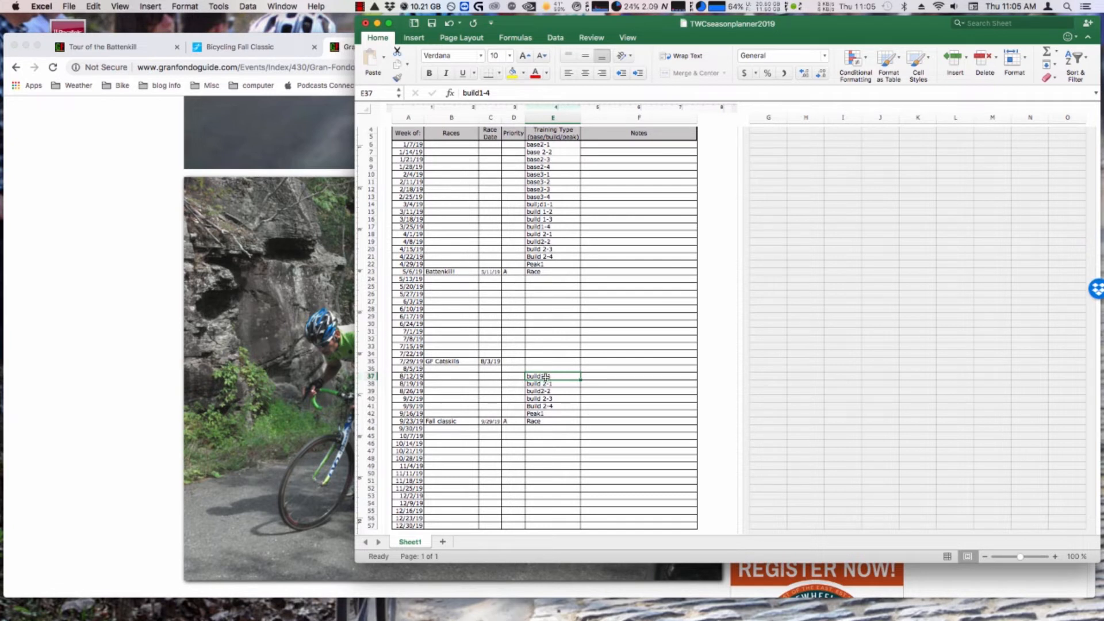
Step: Enter Peak as the training type and B as the priority for the GF Catskills week
{"action": "left_click", "coordinate": [541, 362]}
{"action": "type", "text": "Peak"}
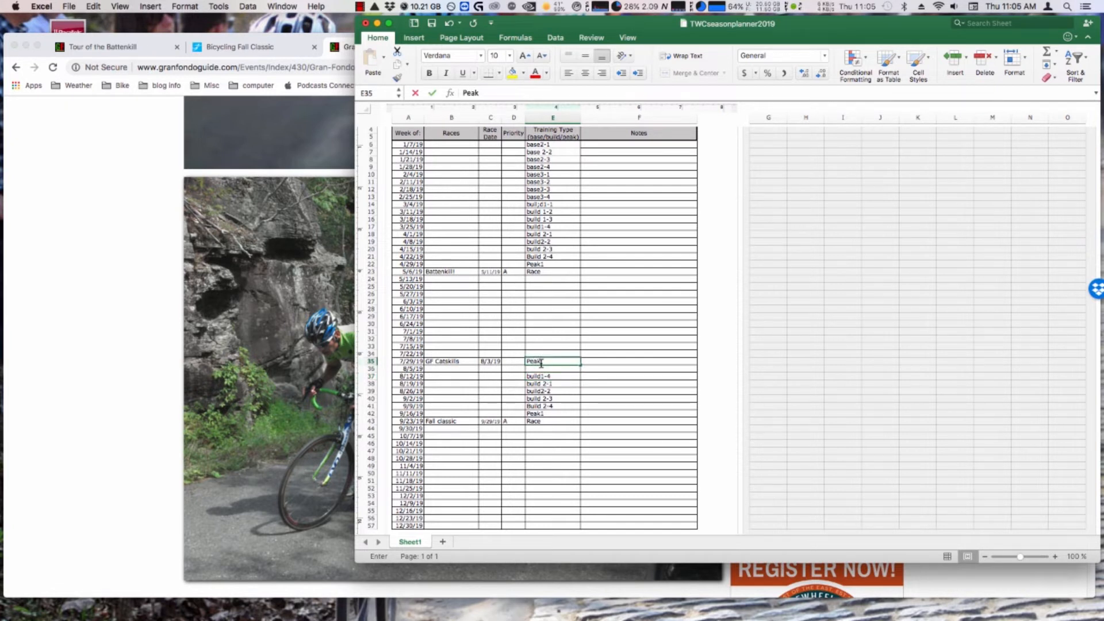
{"action": "left_click", "coordinate": [506, 363]}
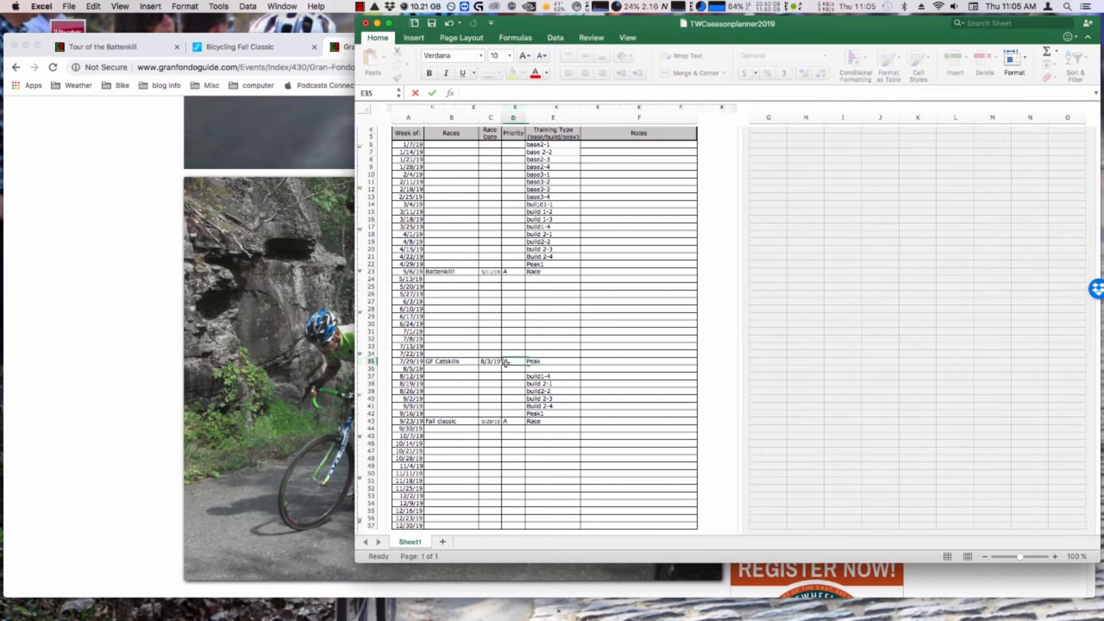
{"action": "type", "text": "B"}
{"action": "left_click", "coordinate": [516, 347]}
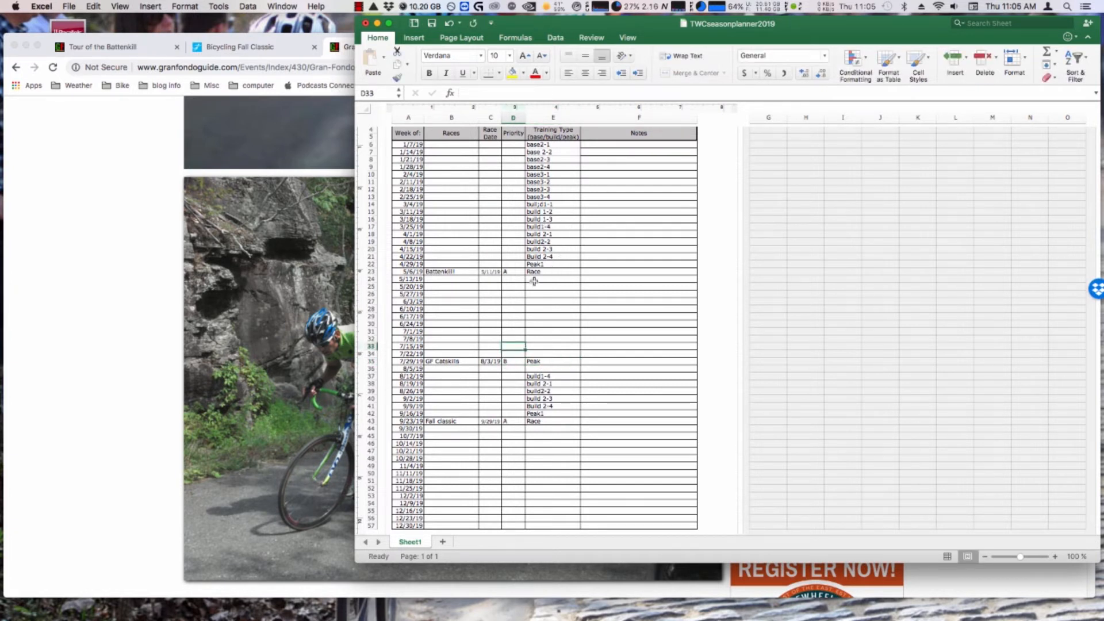
Step: Copy the training types base3-1 through base3-4 into the weeks of 5/20/19 through 6/10/19
{"action": "left_click_drag", "start_coordinate": [545, 167], "coordinate": [547, 188]}
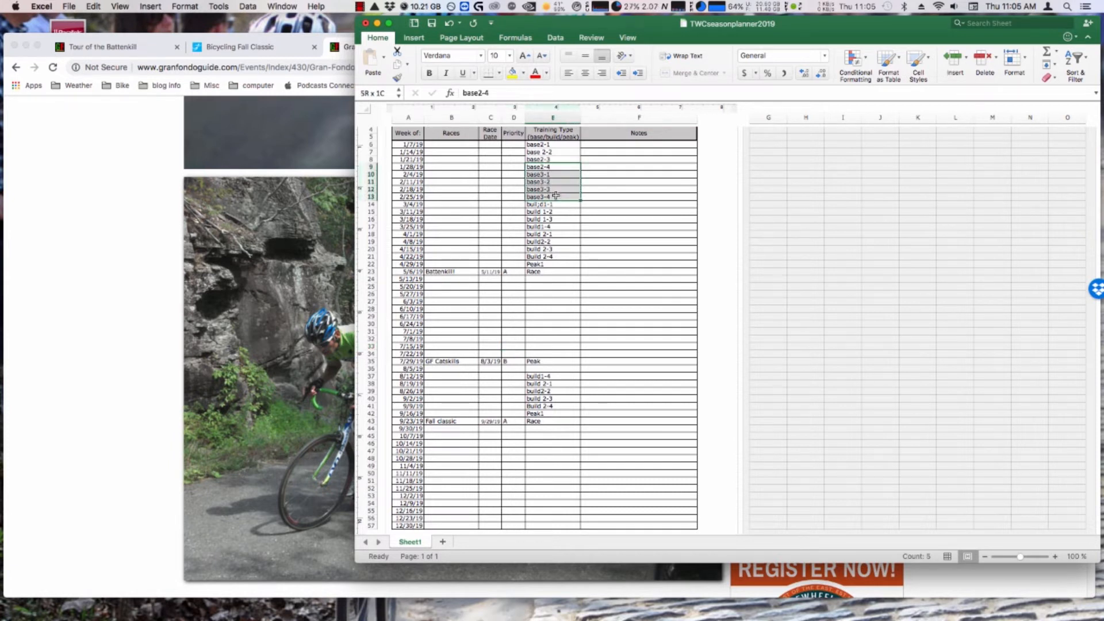
{"action": "left_click", "coordinate": [554, 175]}
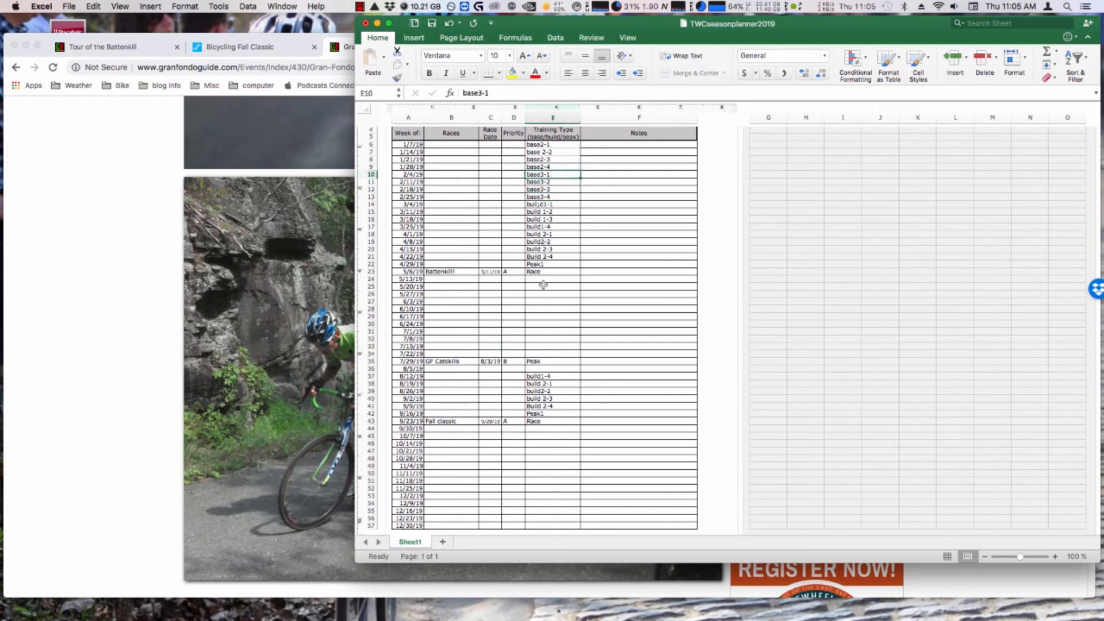
{"action": "left_click_drag", "start_coordinate": [546, 174], "coordinate": [546, 196]}
{"action": "right_click", "coordinate": [545, 196]}
{"action": "left_click", "coordinate": [567, 210]}
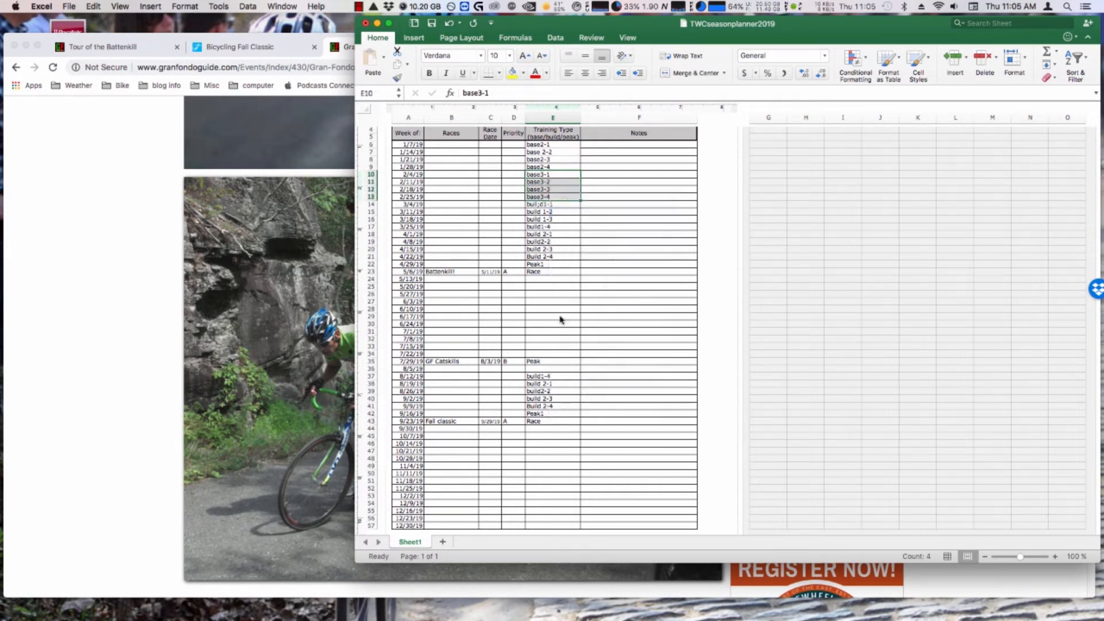
{"action": "left_click", "coordinate": [539, 289]}
{"action": "right_click", "coordinate": [539, 289]}
{"action": "left_click", "coordinate": [566, 313]}
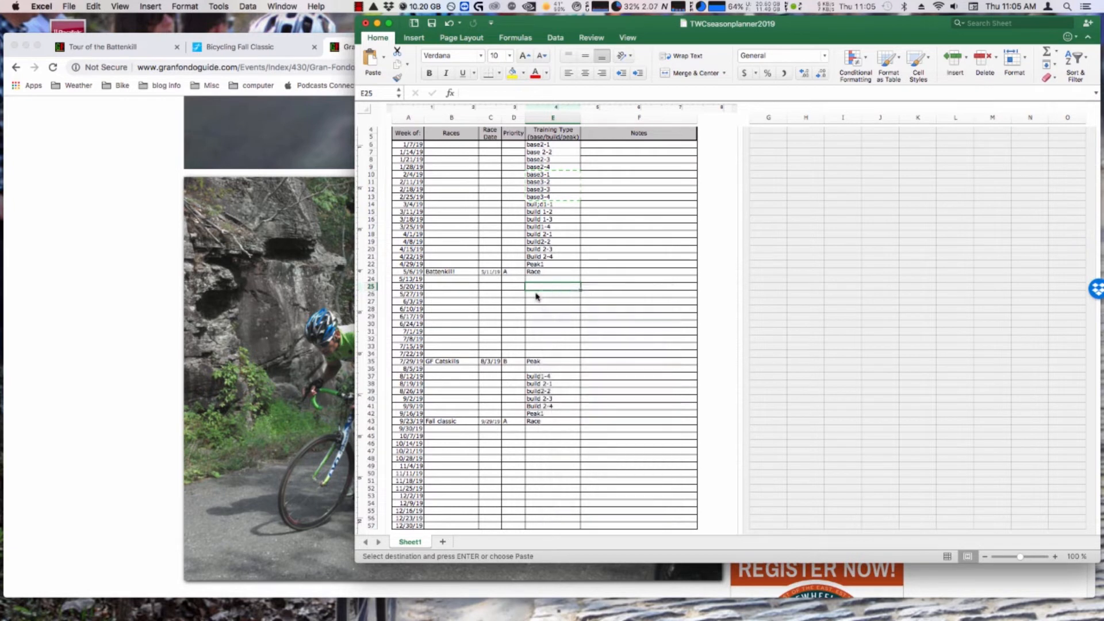
Step: Enter Rest as the training type for the week of 5/13/19, right after Battenkill
{"action": "left_click", "coordinate": [539, 279]}
{"action": "type", "text": "E="}
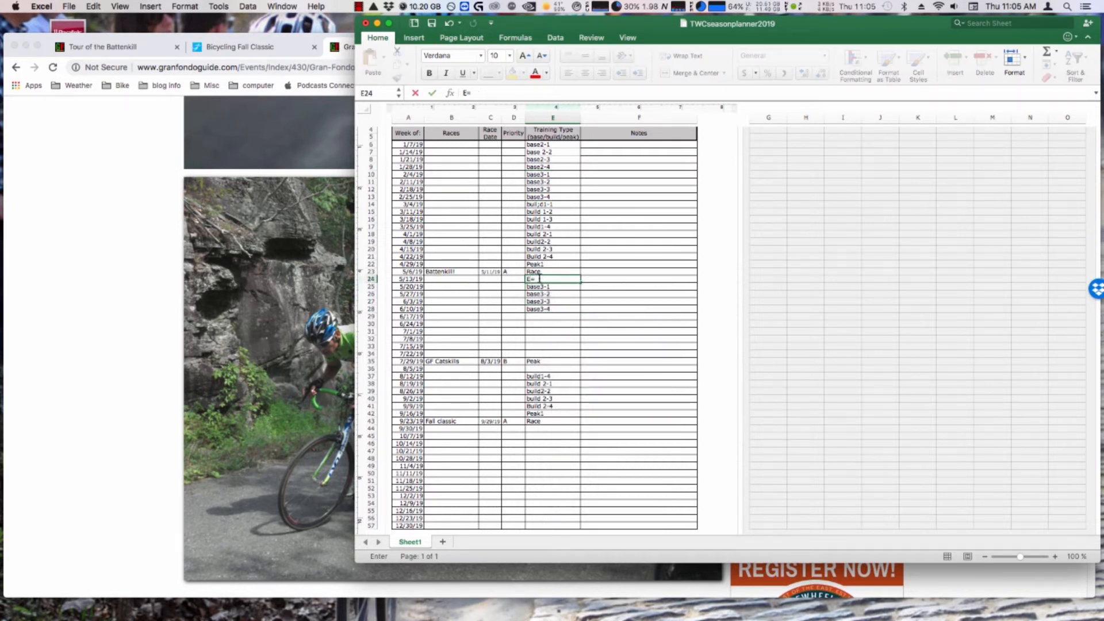
{"action": "type", "text": "ReRe"}
{"action": "left_click", "coordinate": [539, 300]}
Step: Count through the open weeks from 6/17/19 and set the GF Catskills week's training type to Race
{"action": "left_click", "coordinate": [552, 316]}
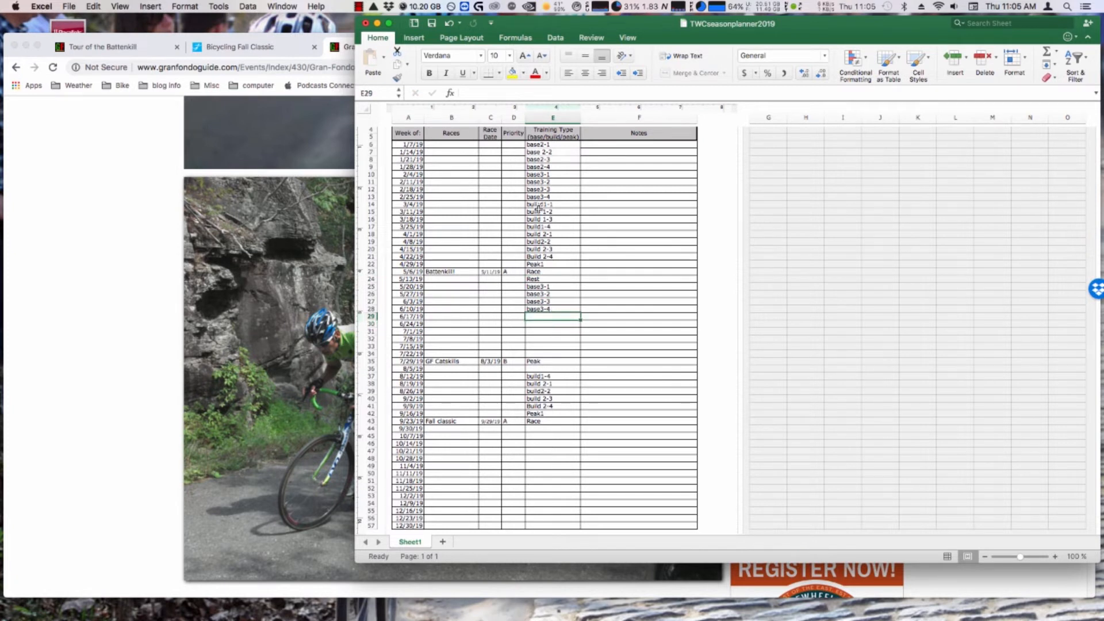
{"action": "left_click", "coordinate": [533, 324]}
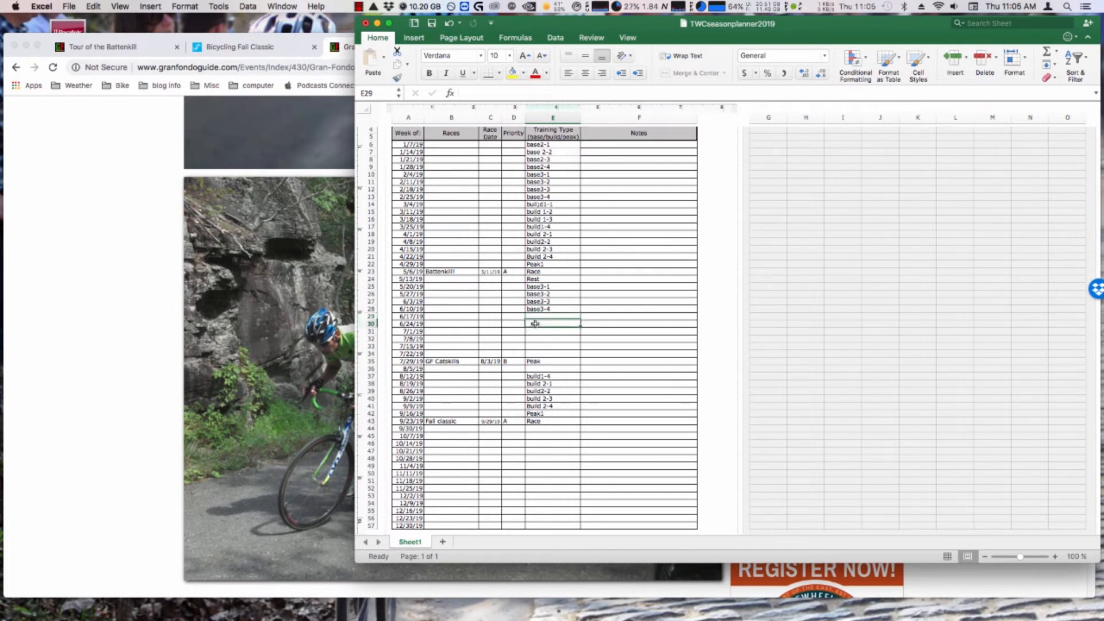
{"action": "left_click", "coordinate": [539, 332]}
{"action": "left_click", "coordinate": [538, 339]}
{"action": "left_click", "coordinate": [539, 347]}
{"action": "left_click", "coordinate": [538, 355]}
{"action": "left_click", "coordinate": [538, 362]}
{"action": "type", "text": "Race"}
{"action": "key", "text": "Up"}
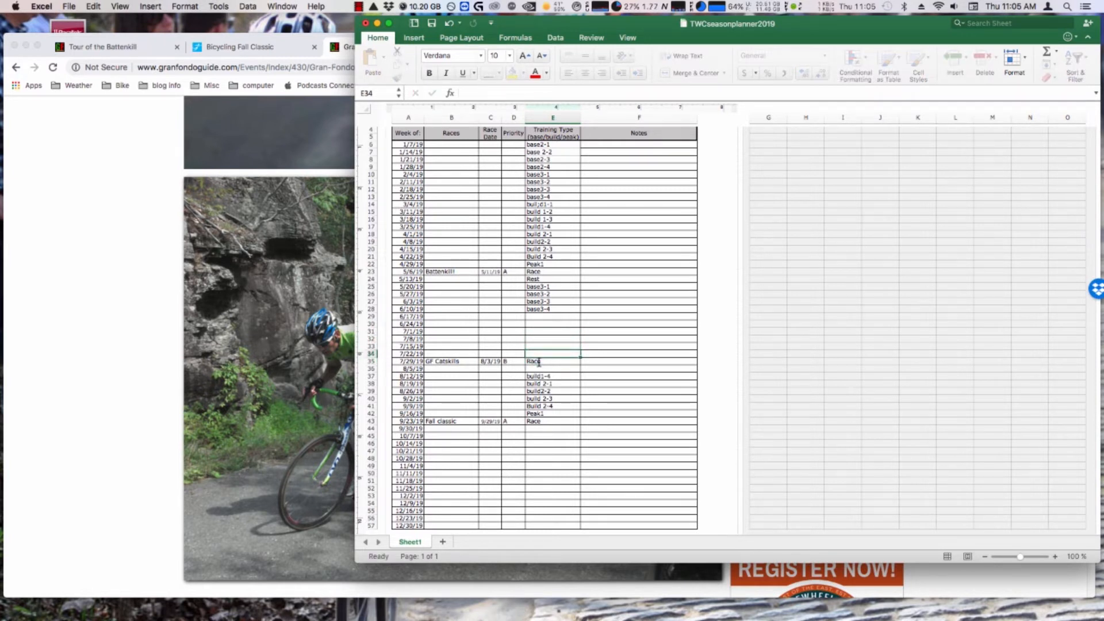
Step: Enter Peak (2/3) as the training type for the week of 7/22/19
{"action": "type", "text": "Peaks"}
{"action": "key", "text": "BackSpace"}
{"action": "type", "text": "((2/3)"}
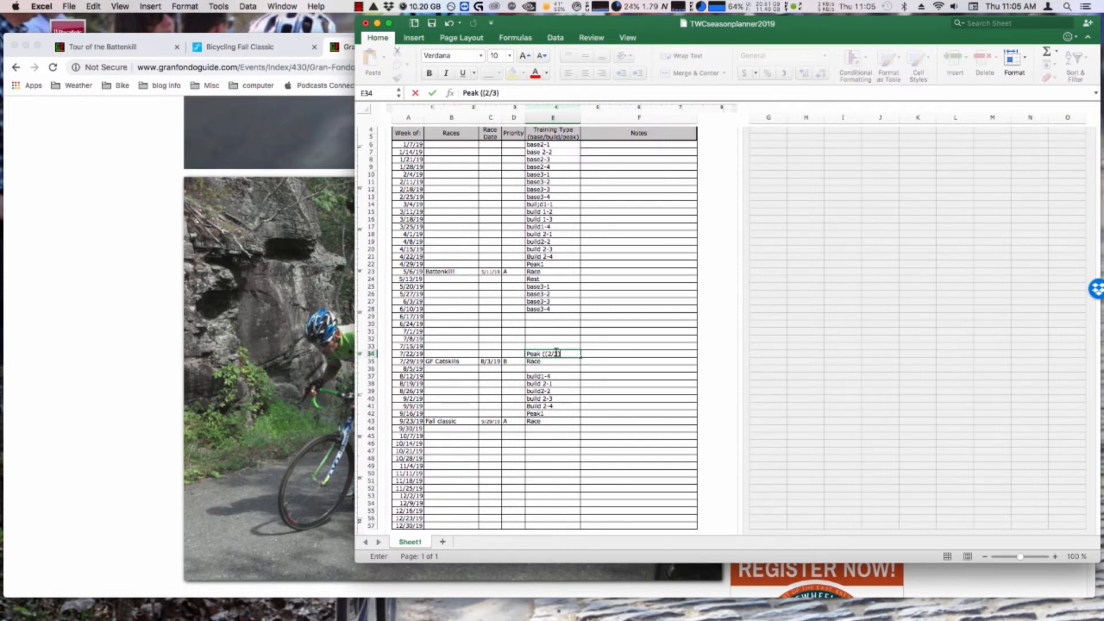
{"action": "left_click", "coordinate": [546, 354]}
{"action": "key", "text": "BackSpace"}
{"action": "left_click", "coordinate": [541, 343]}
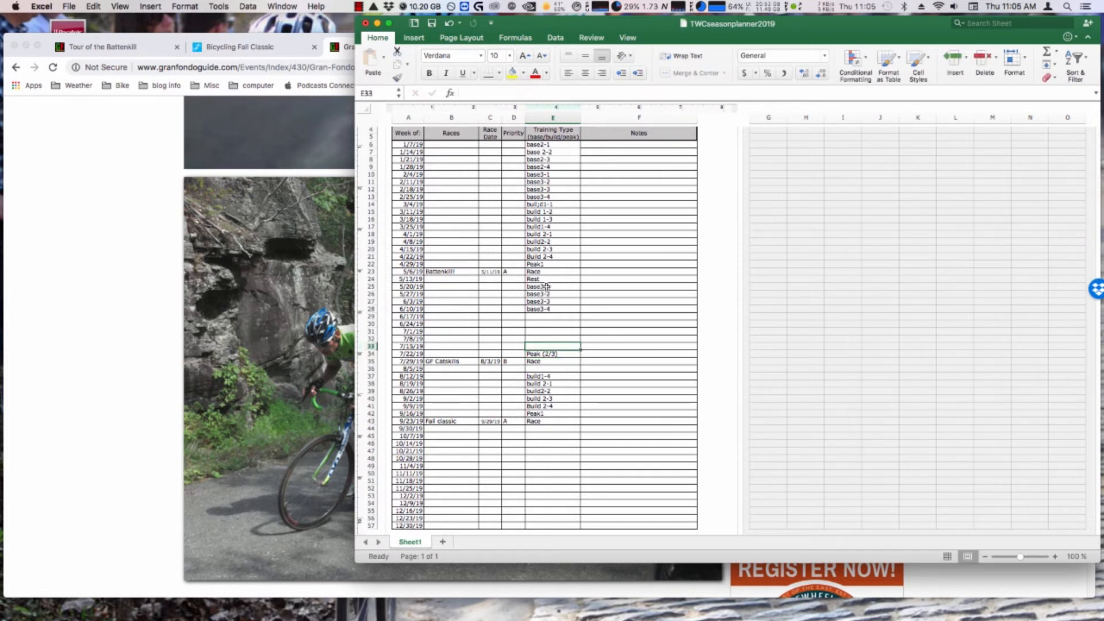
Step: Copy the training types build 2-1 through Build 2-4 into the weeks of 6/24/19 through 7/15/19
{"action": "left_click_drag", "start_coordinate": [546, 234], "coordinate": [548, 256]}
{"action": "right_click", "coordinate": [548, 256]}
{"action": "left_click", "coordinate": [574, 265]}
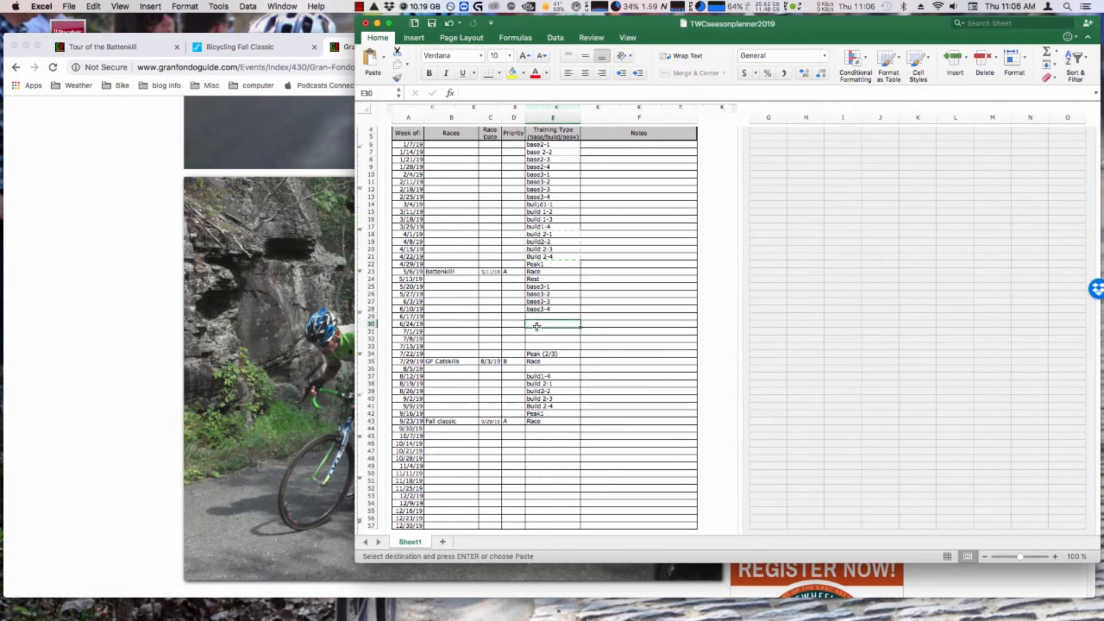
{"action": "right_click", "coordinate": [538, 326]}
{"action": "left_click", "coordinate": [561, 353]}
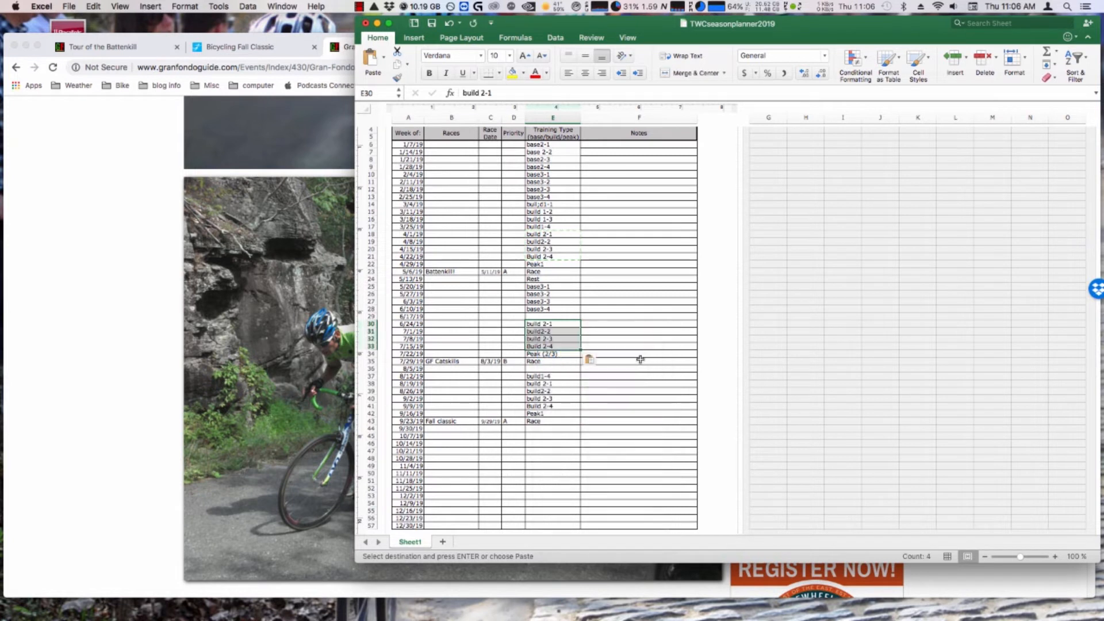
{"action": "left_click", "coordinate": [592, 354]}
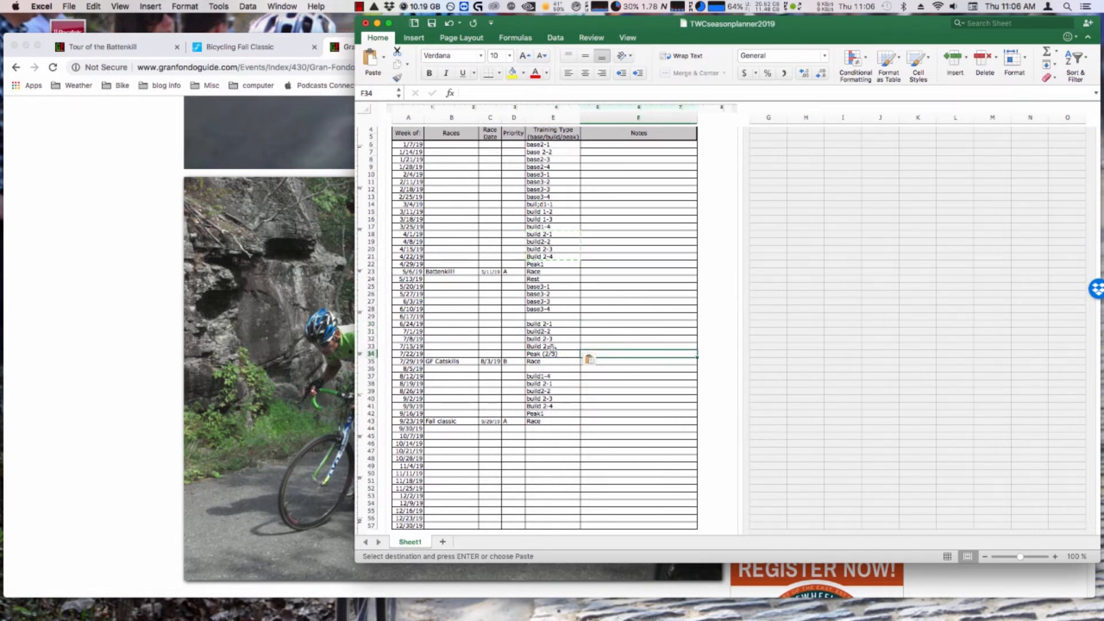
{"action": "left_click", "coordinate": [543, 317]}
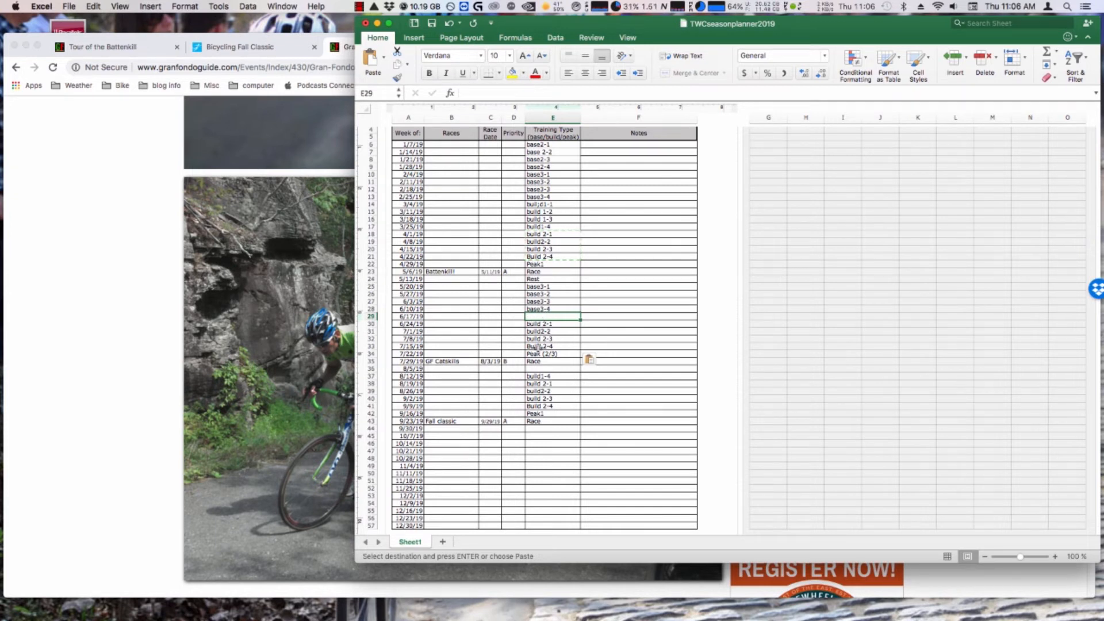
{"action": "left_click_drag", "start_coordinate": [537, 347], "coordinate": [539, 324]}
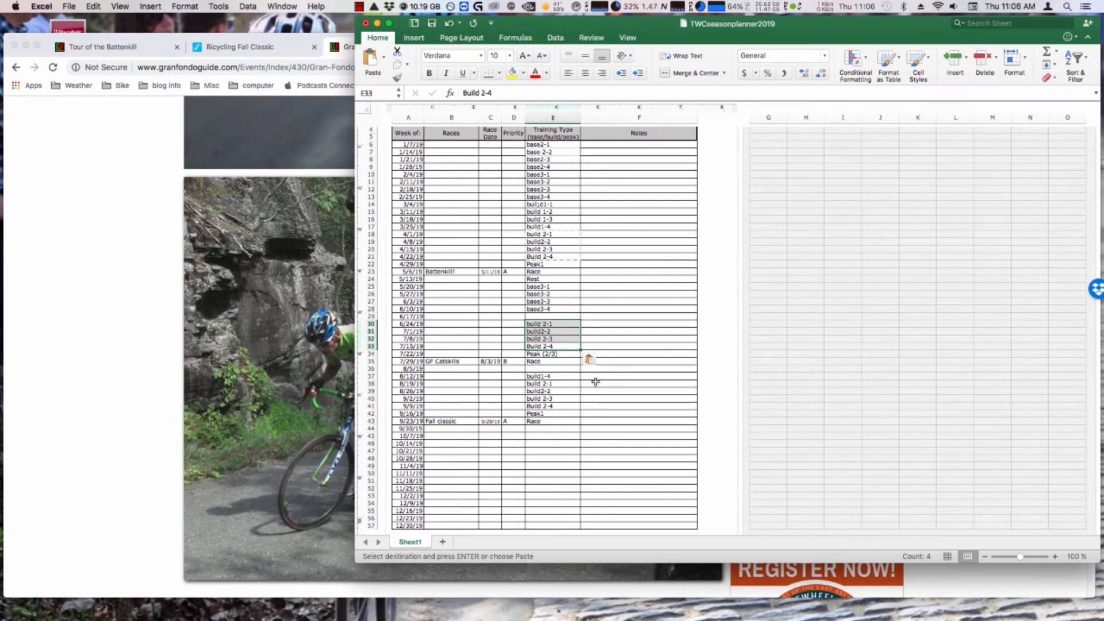
{"action": "left_click_drag", "start_coordinate": [438, 353], "coordinate": [547, 383]}
{"action": "left_click", "coordinate": [547, 383]}
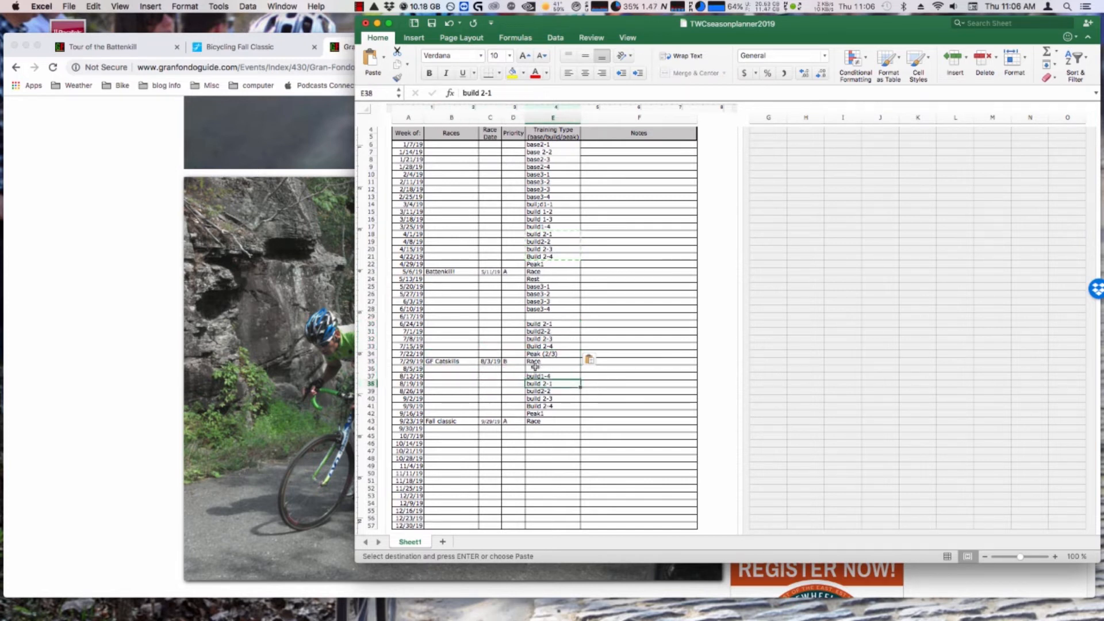
{"action": "left_click_drag", "start_coordinate": [476, 354], "coordinate": [591, 382]}
{"action": "left_click", "coordinate": [550, 390]}
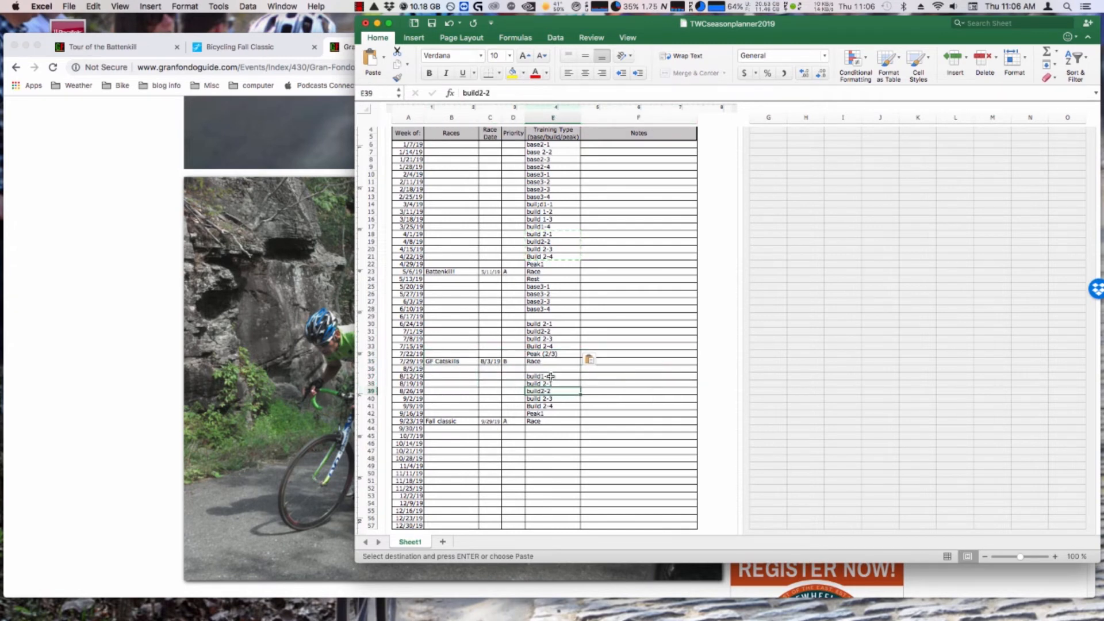
{"action": "left_click", "coordinate": [546, 376]}
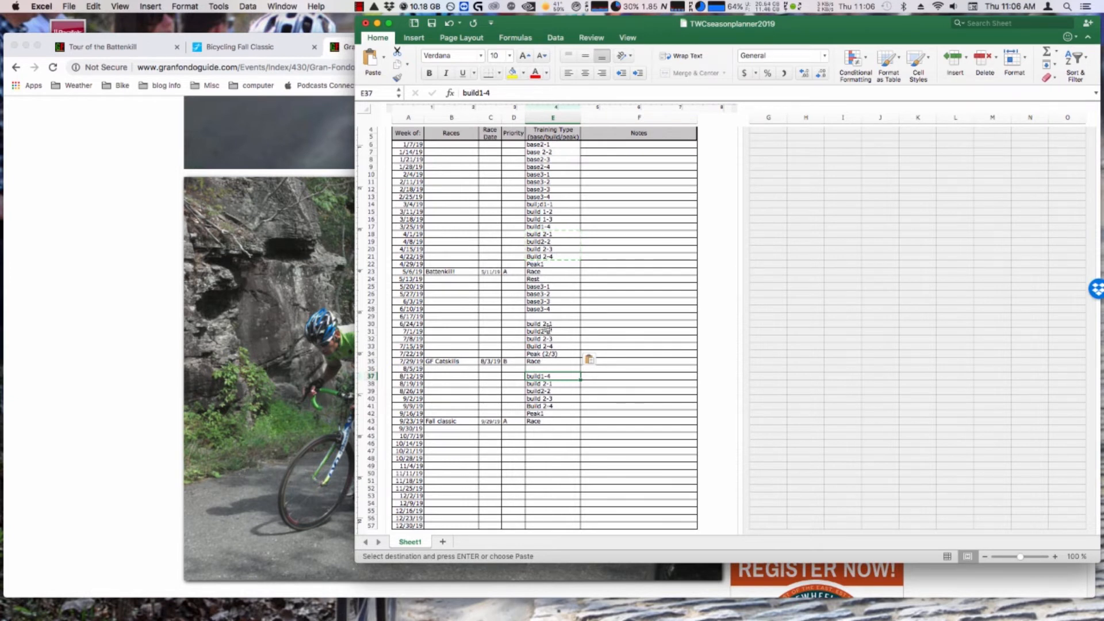
Step: Shift the base3-1 through base3-4 training types one week down to the weeks of 5/27/19 through 6/17/19
{"action": "left_click", "coordinate": [545, 308]}
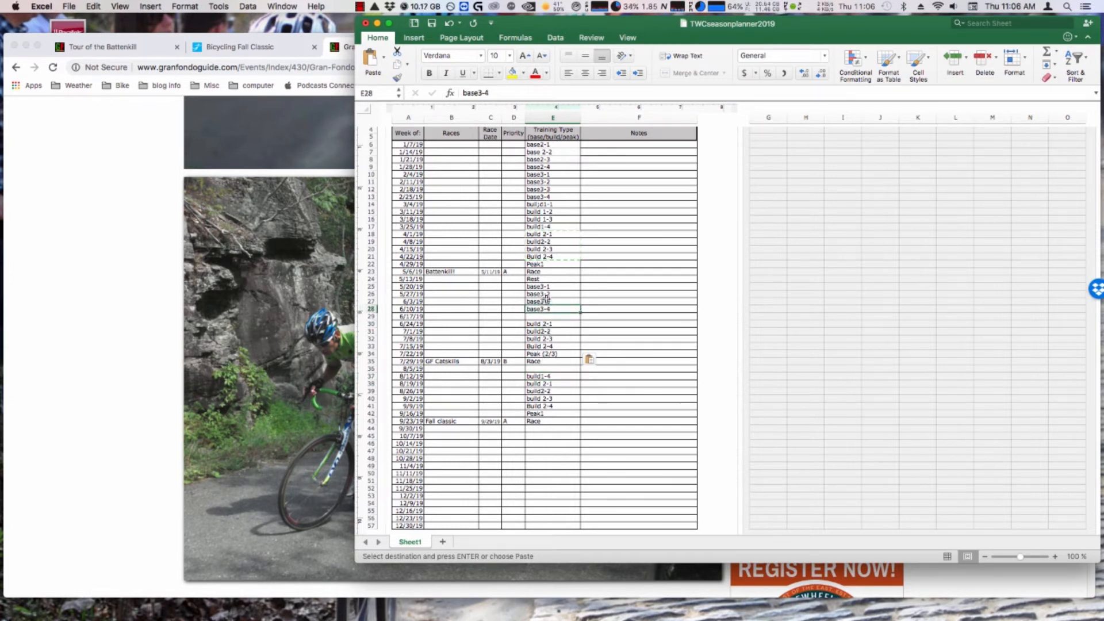
{"action": "key", "text": "super+c"}
{"action": "left_click", "coordinate": [540, 315]}
{"action": "key", "text": "super+v"}
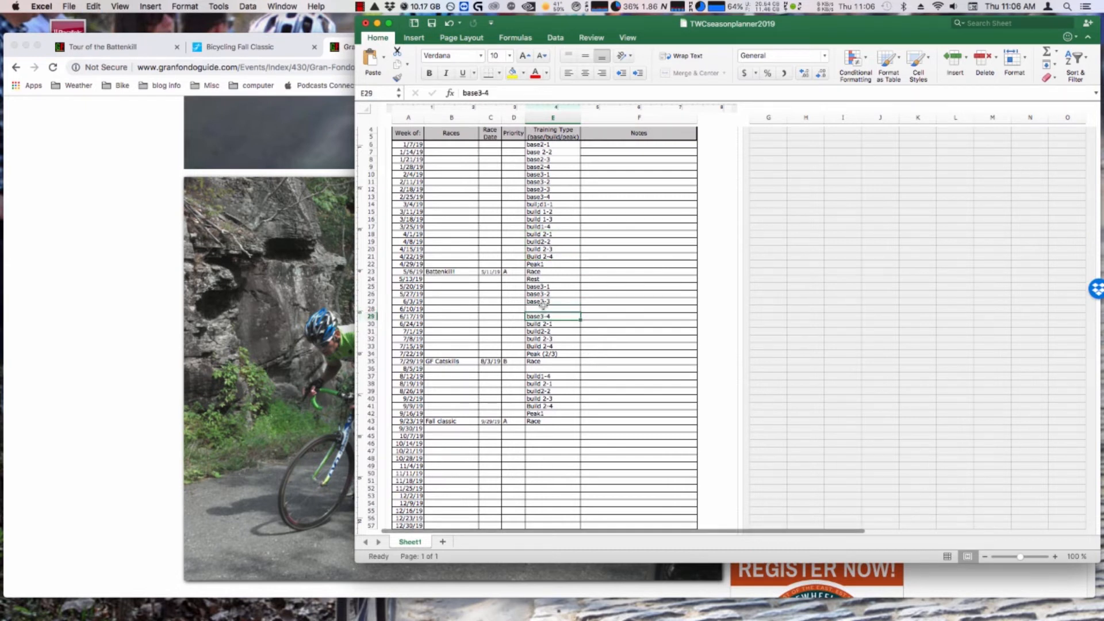
{"action": "left_click_drag", "start_coordinate": [543, 286], "coordinate": [557, 305]}
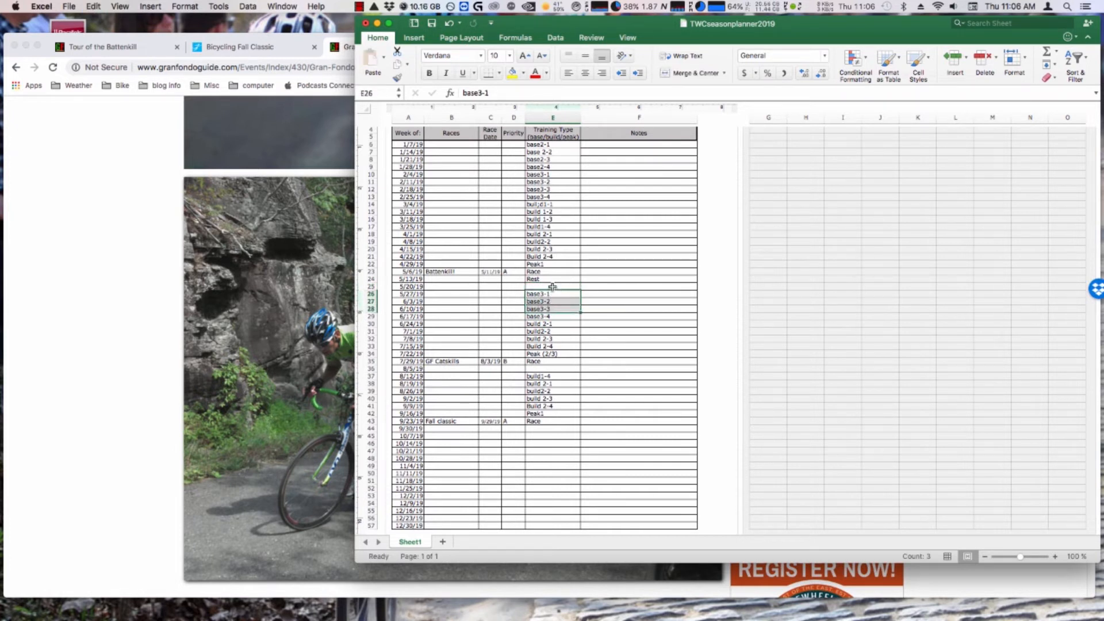
Step: Enter Base 2-3 as the training type for the week of 5/20/19
{"action": "left_click", "coordinate": [552, 286]}
{"action": "type", "text": "Base "}
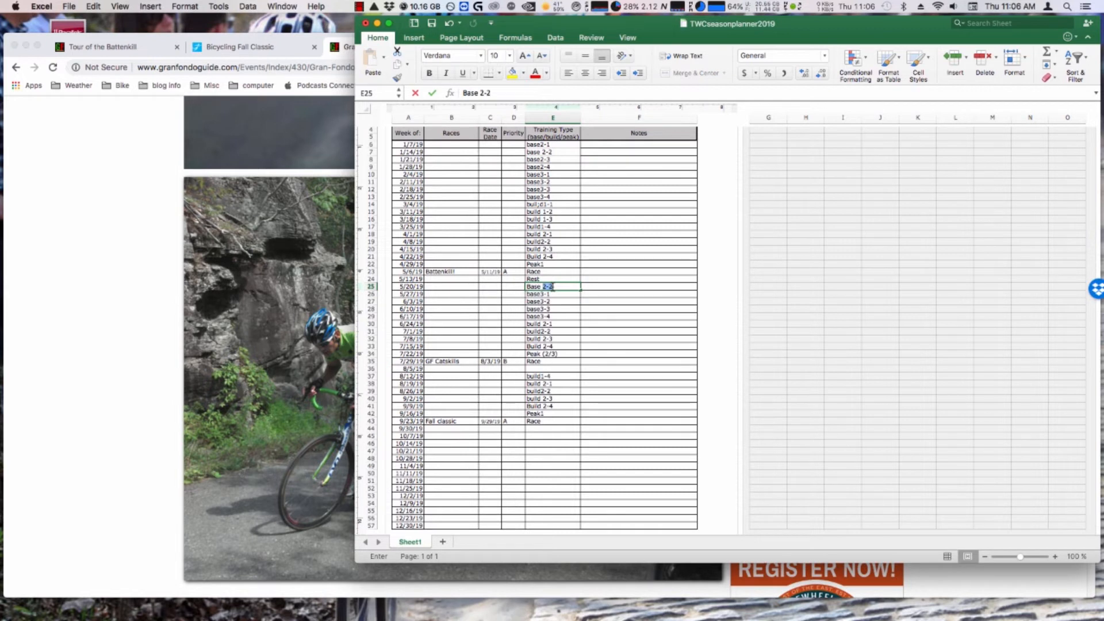
{"action": "type", "text": "2-3"}
{"action": "left_click", "coordinate": [556, 323]}
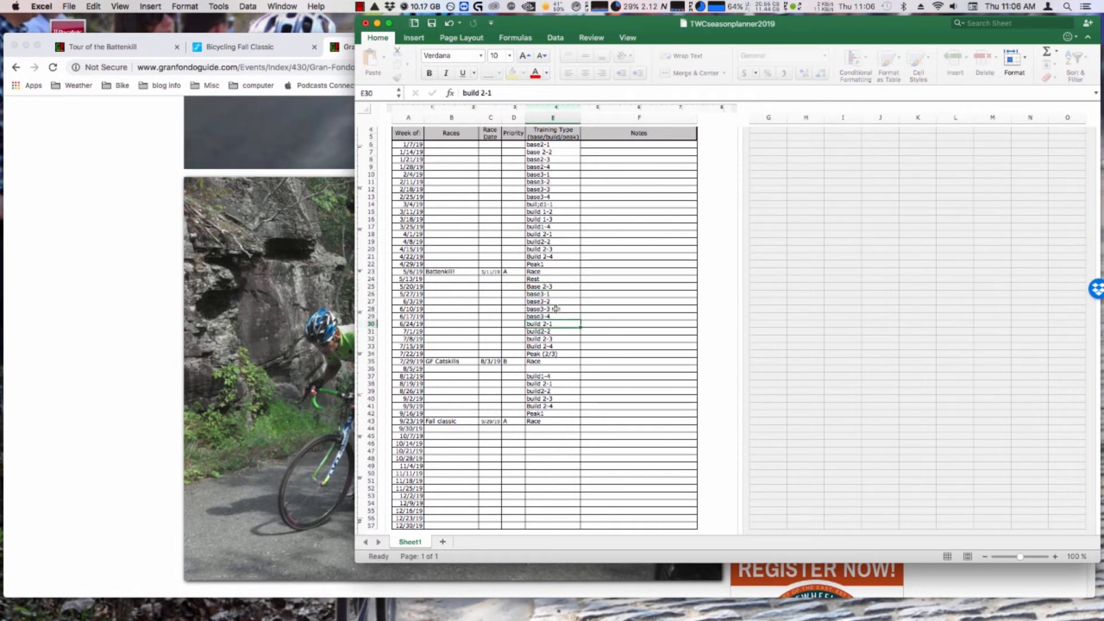
{"action": "left_click", "coordinate": [549, 294]}
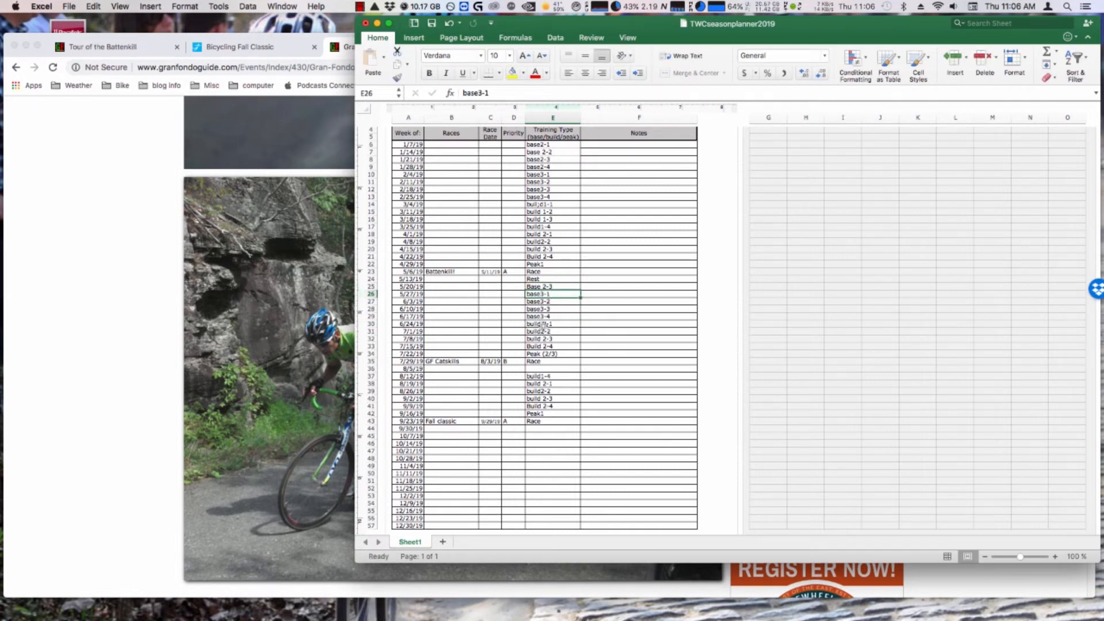
{"action": "left_click_drag", "start_coordinate": [534, 278], "coordinate": [544, 357]}
{"action": "left_click", "coordinate": [592, 294]}
{"action": "left_click", "coordinate": [542, 361]}
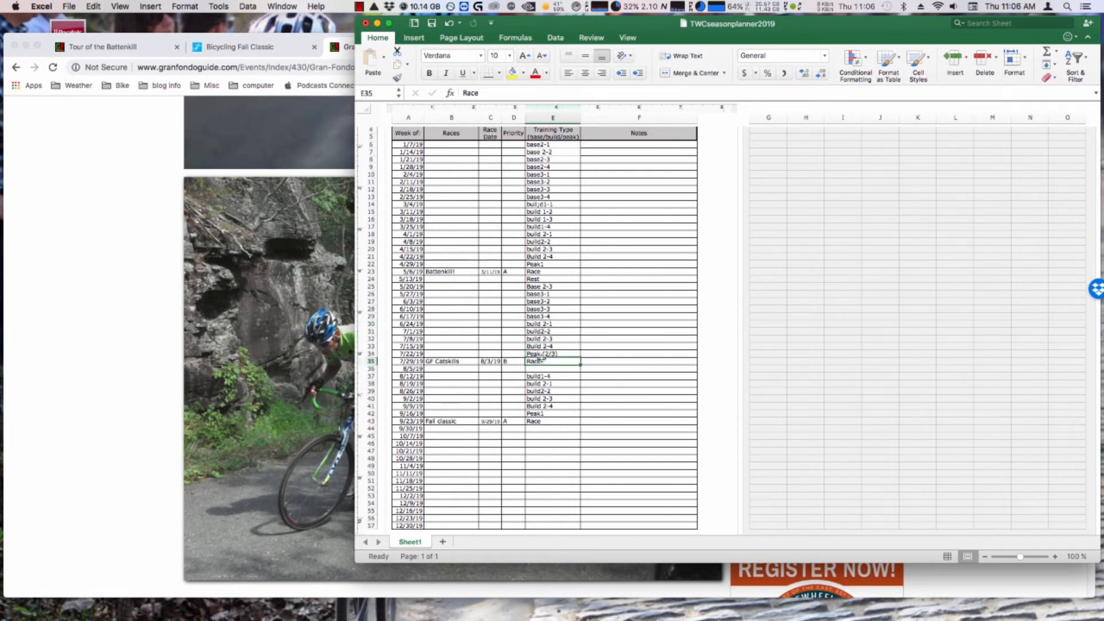
{"action": "left_click", "coordinate": [543, 369]}
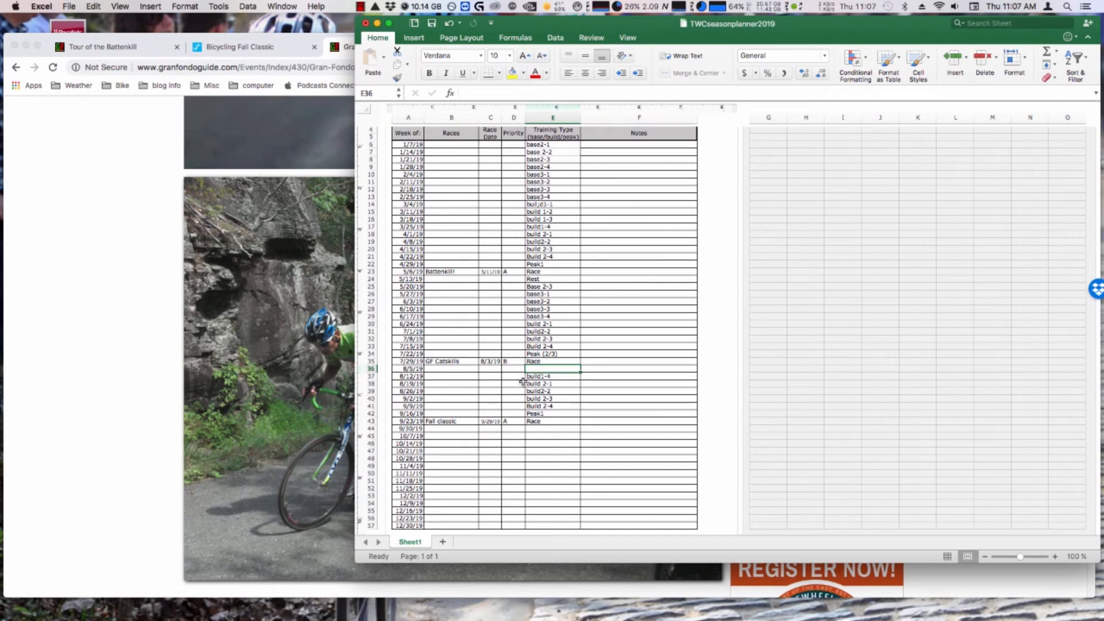
Step: Enter Build 2-3 as the training type for the week of 7/15/19
{"action": "left_click", "coordinate": [546, 347]}
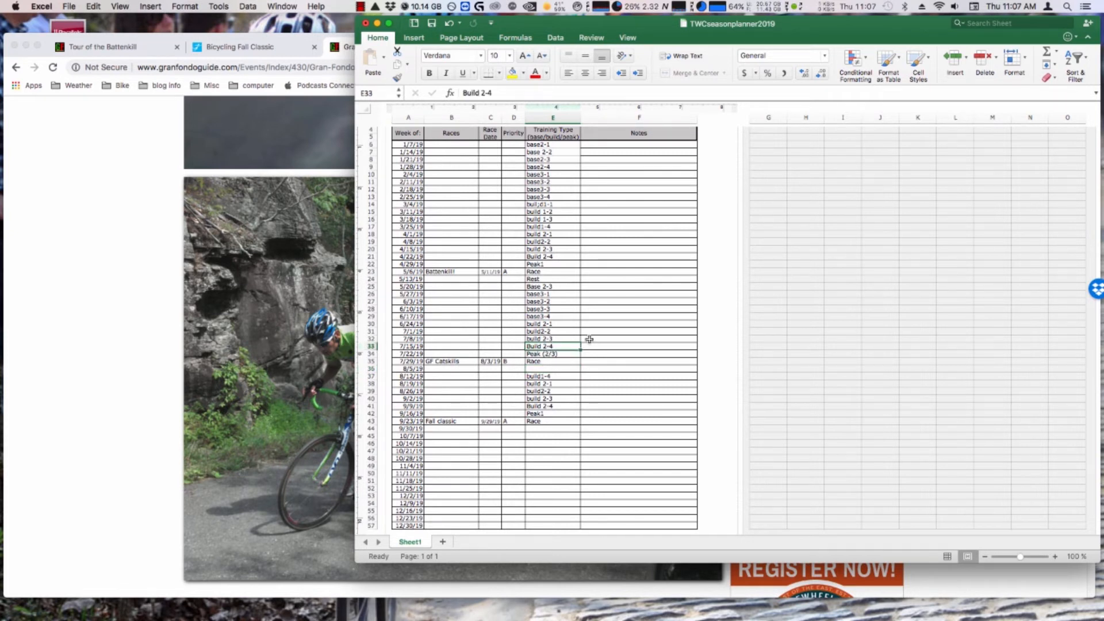
{"action": "type", "text": "Build"}
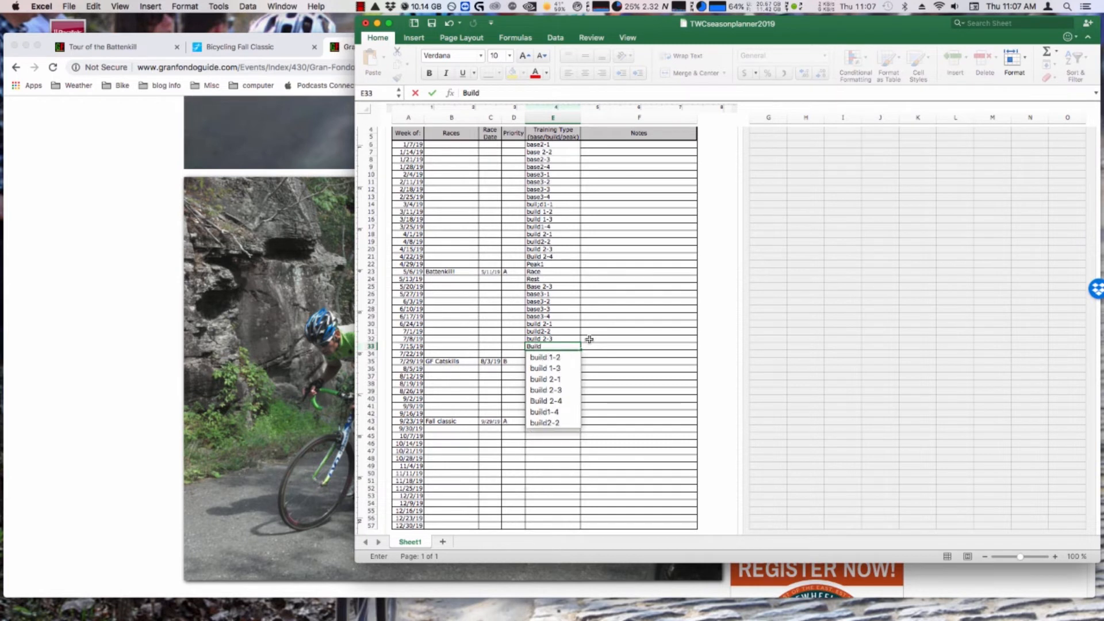
{"action": "type", "text": " 2-3"}
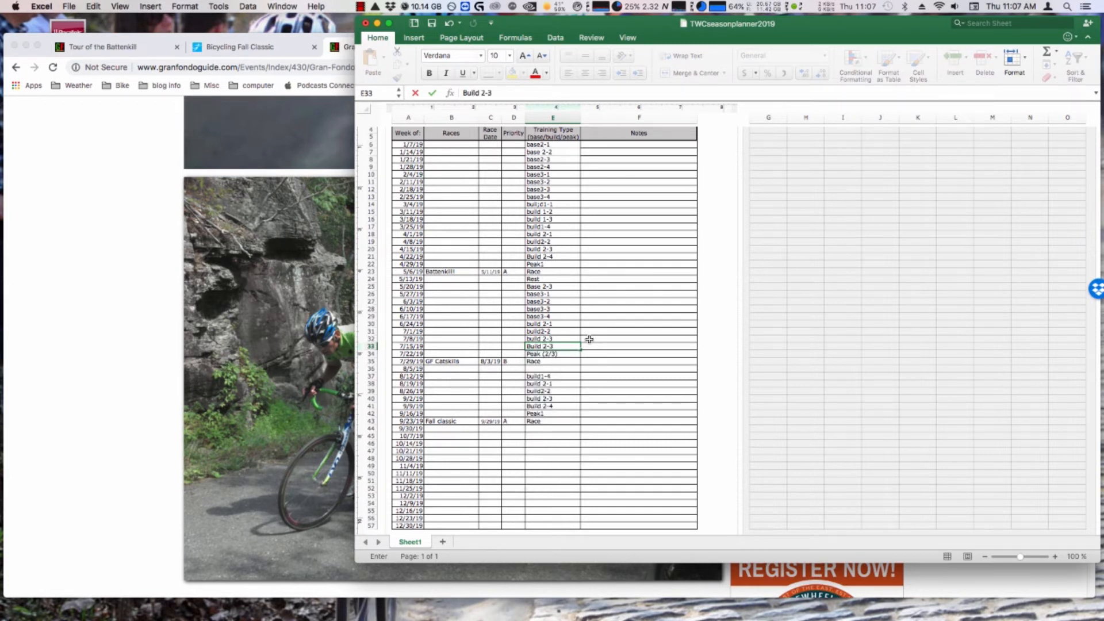
{"action": "key", "text": "Return"}
Step: Set the training type to Peak 2 for the week of 7/15/19 and Peak 3 for the week of 7/22/19
{"action": "left_click", "coordinate": [552, 347]}
{"action": "type", "text": "P"}
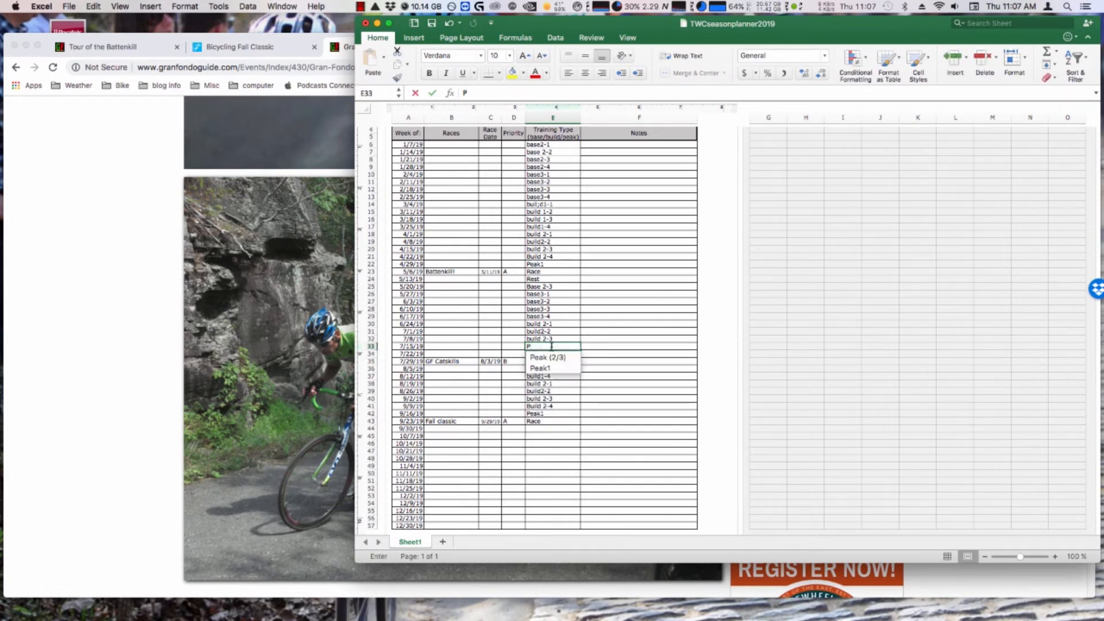
{"action": "type", "text": "eak 2"}
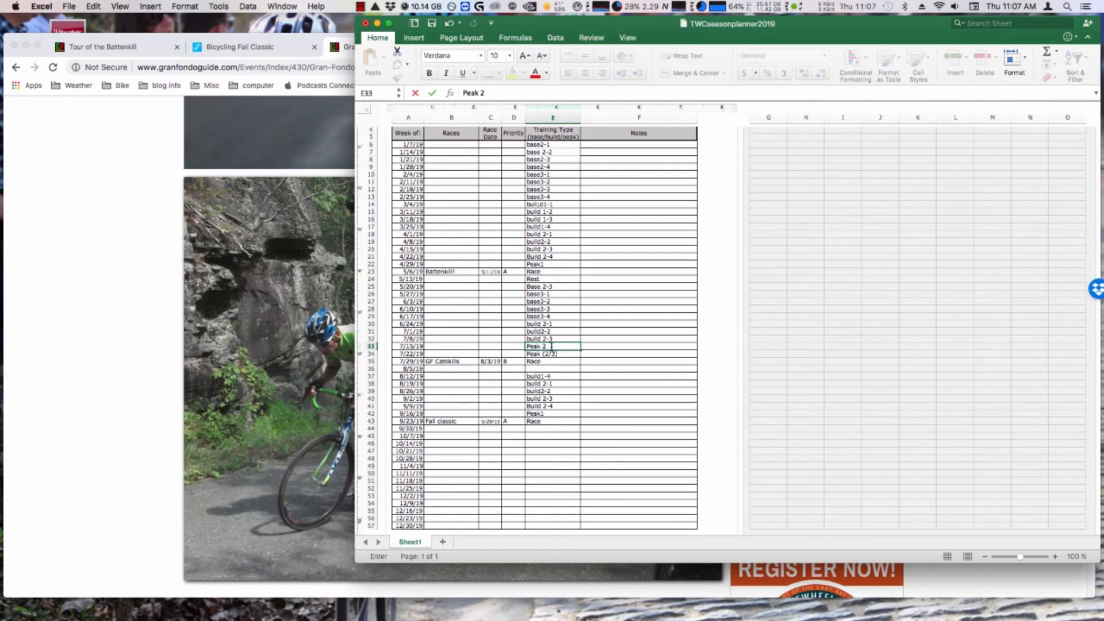
{"action": "left_click", "coordinate": [562, 356]}
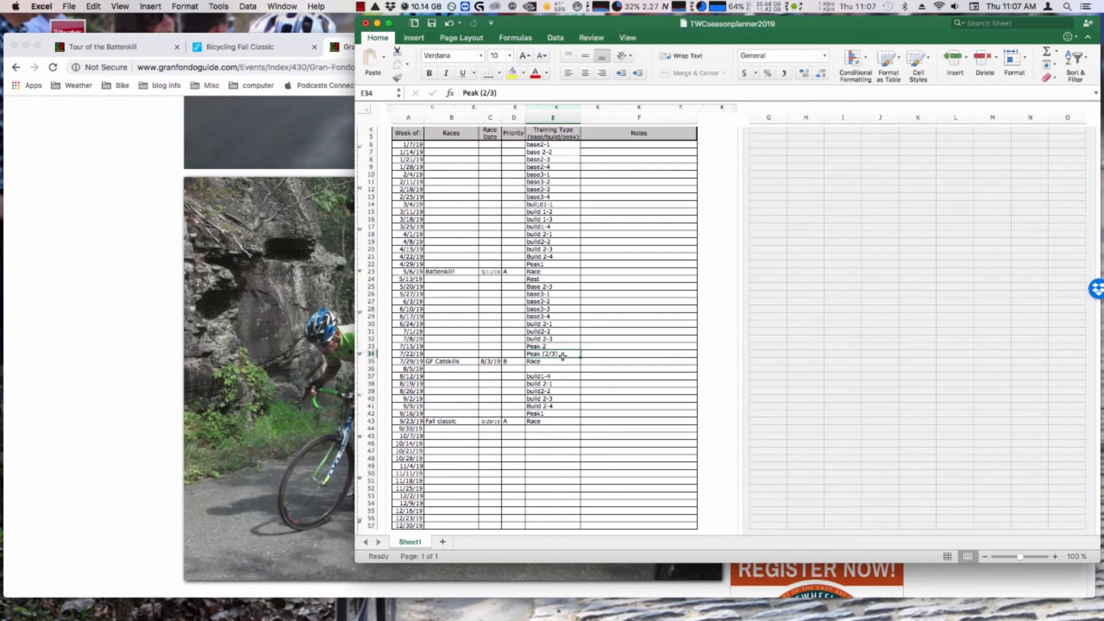
{"action": "double_click", "coordinate": [562, 355]}
{"action": "key", "text": "BackSpace"}
{"action": "key", "text": "BackSpace"}
{"action": "key", "text": "BackSpace"}
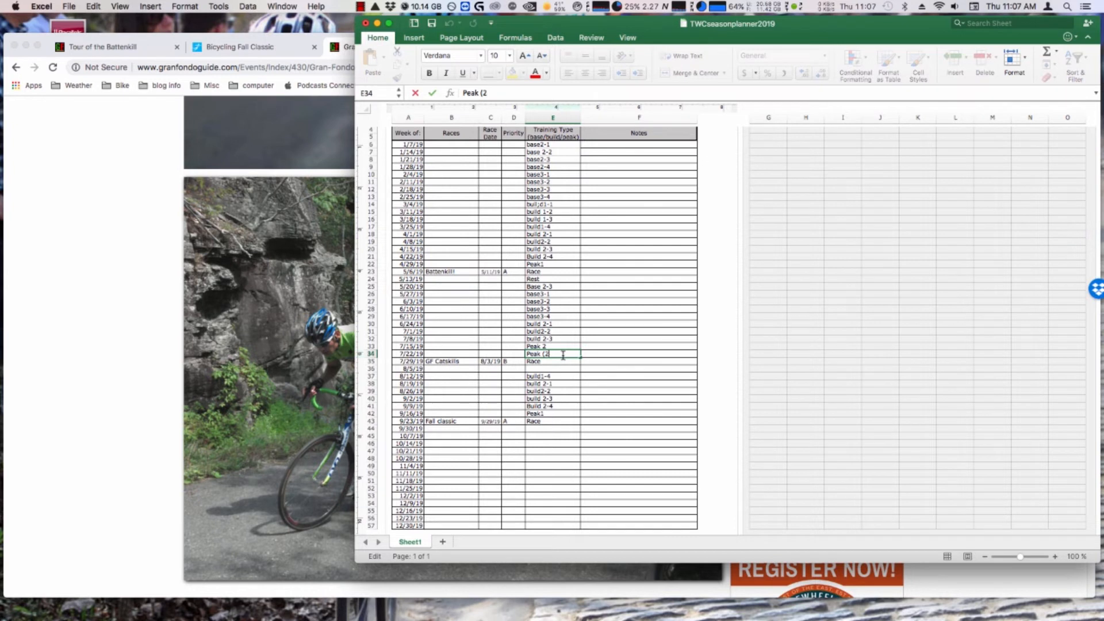
{"action": "key", "text": "BackSpace"}
{"action": "type", "text": "3"}
{"action": "left_click", "coordinate": [558, 361]}
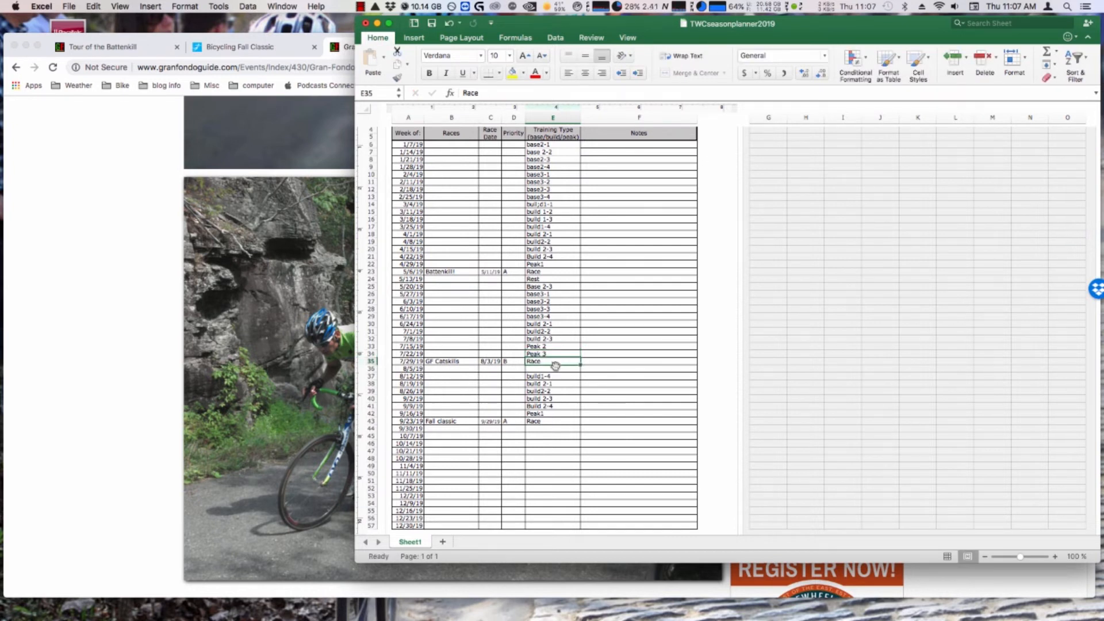
Step: Enter Base 3-4 as the training type for the week of 8/5/19, right after GF Catskills
{"action": "left_click", "coordinate": [549, 369]}
{"action": "type", "text": "Base 3-4"}
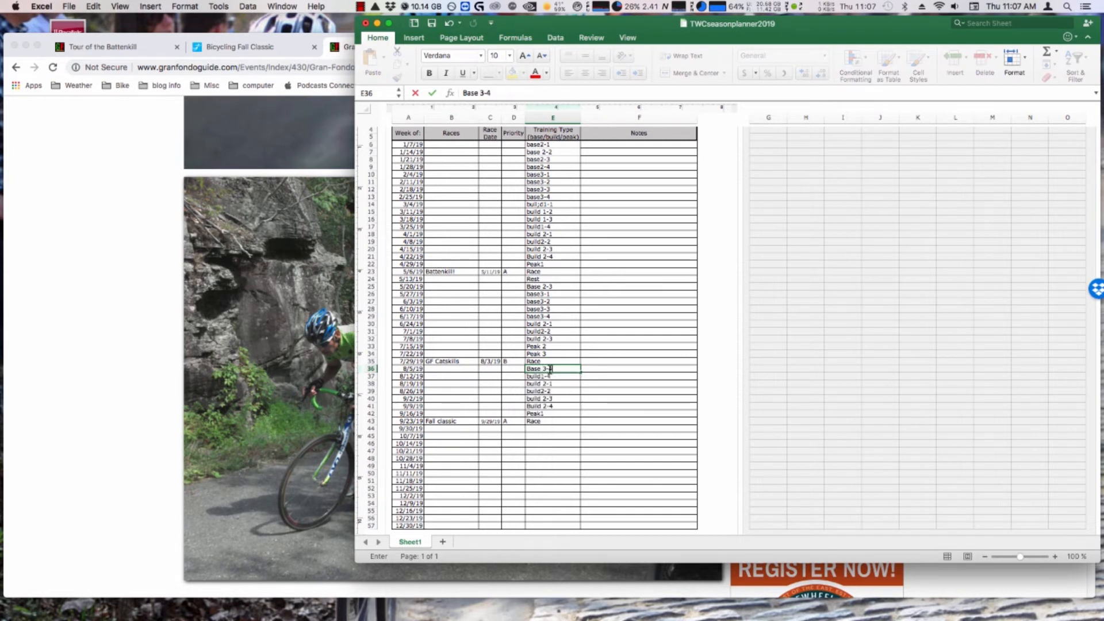
{"action": "left_click", "coordinate": [548, 384]}
Step: Review the training types week by week from 8/5/19 through the Fall classic race, and the GF Catskills priority
{"action": "left_click", "coordinate": [549, 369]}
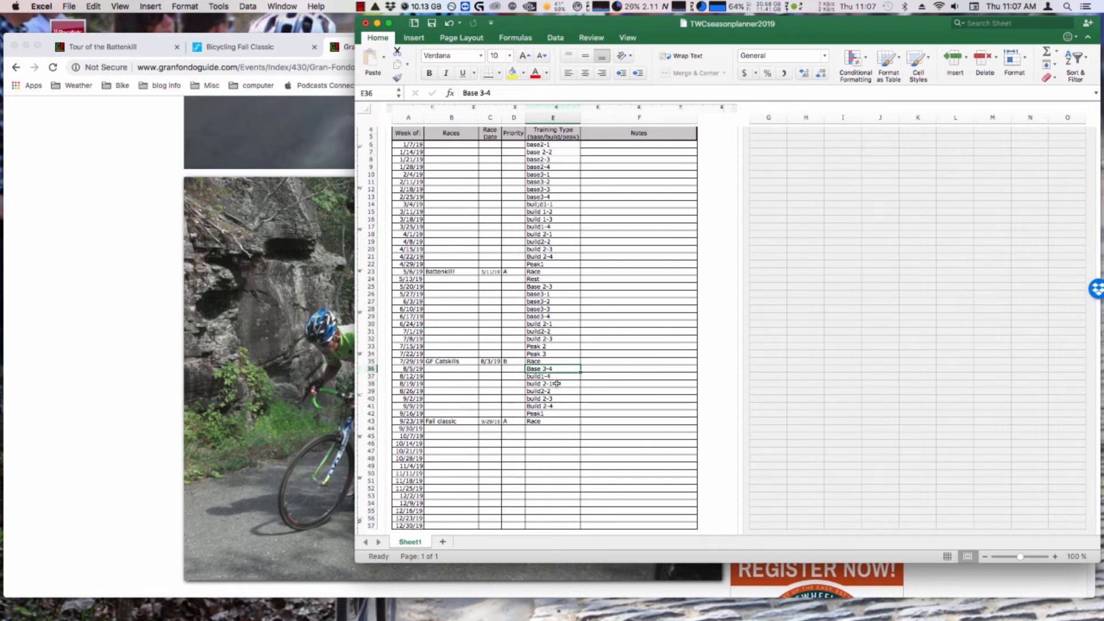
{"action": "left_click", "coordinate": [553, 377]}
{"action": "left_click", "coordinate": [552, 391]}
{"action": "left_click", "coordinate": [554, 399]}
{"action": "left_click", "coordinate": [555, 405]}
{"action": "left_click", "coordinate": [547, 412]}
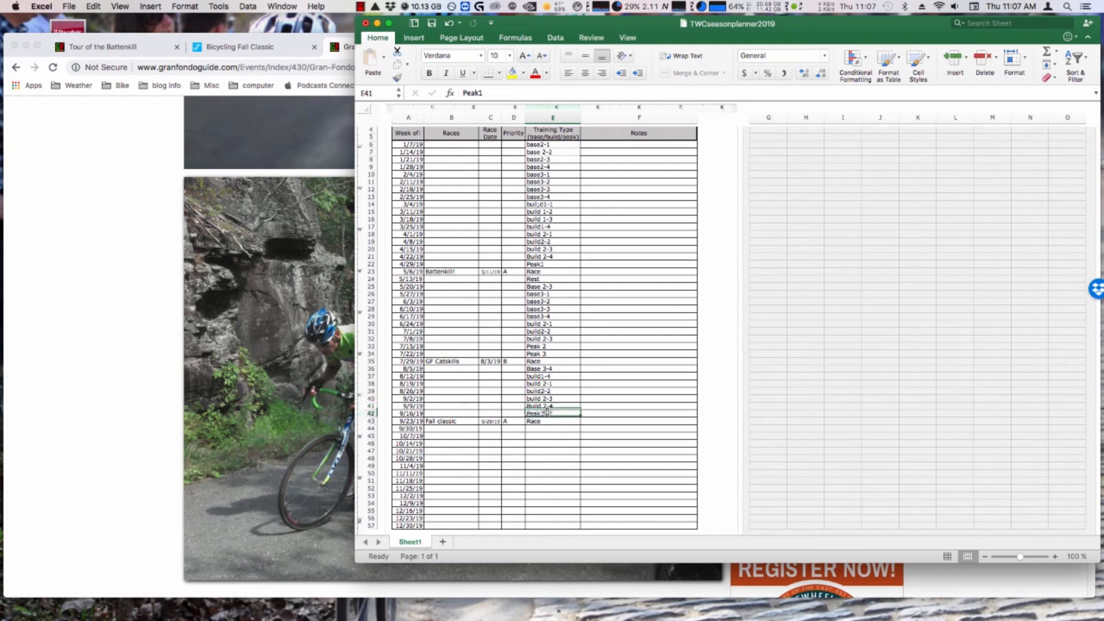
{"action": "left_click", "coordinate": [550, 420]}
{"action": "left_click", "coordinate": [551, 428]}
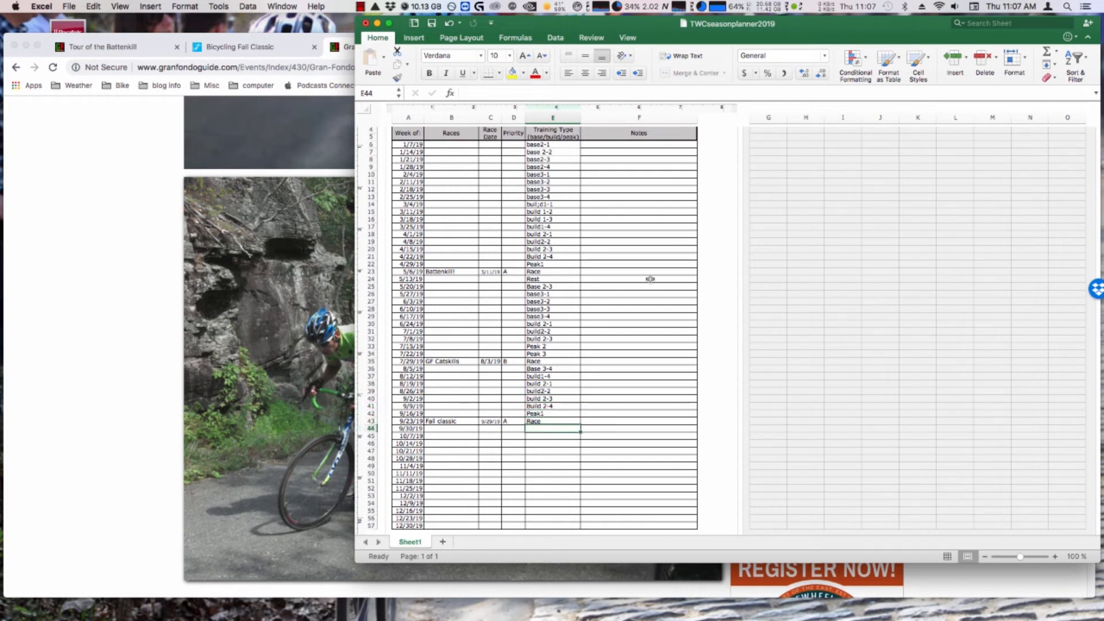
{"action": "left_click_drag", "start_coordinate": [660, 264], "coordinate": [661, 257]}
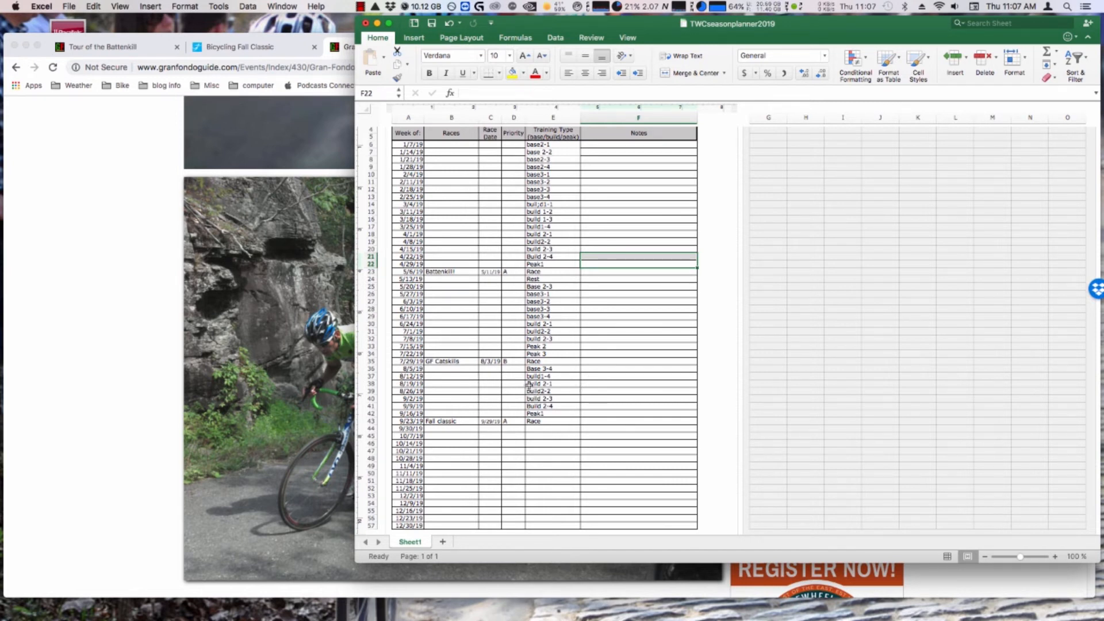
{"action": "left_click", "coordinate": [512, 361]}
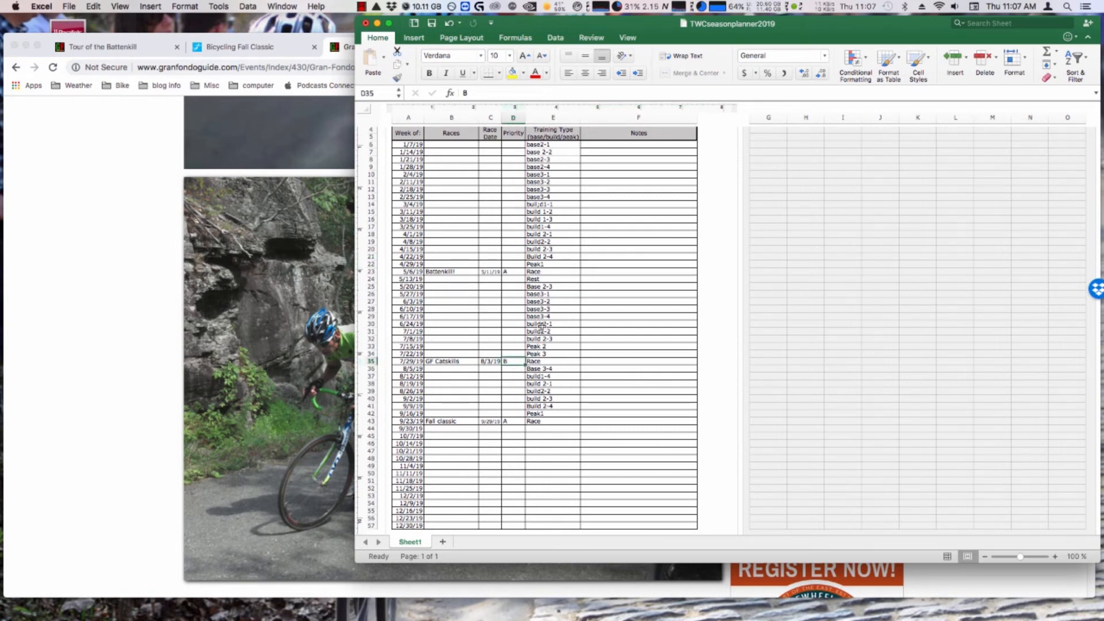
Step: Switch to Chrome and go back from the Gran Fondo Catskills page to the 2019 gran fondo events calendar
{"action": "left_click", "coordinate": [114, 378]}
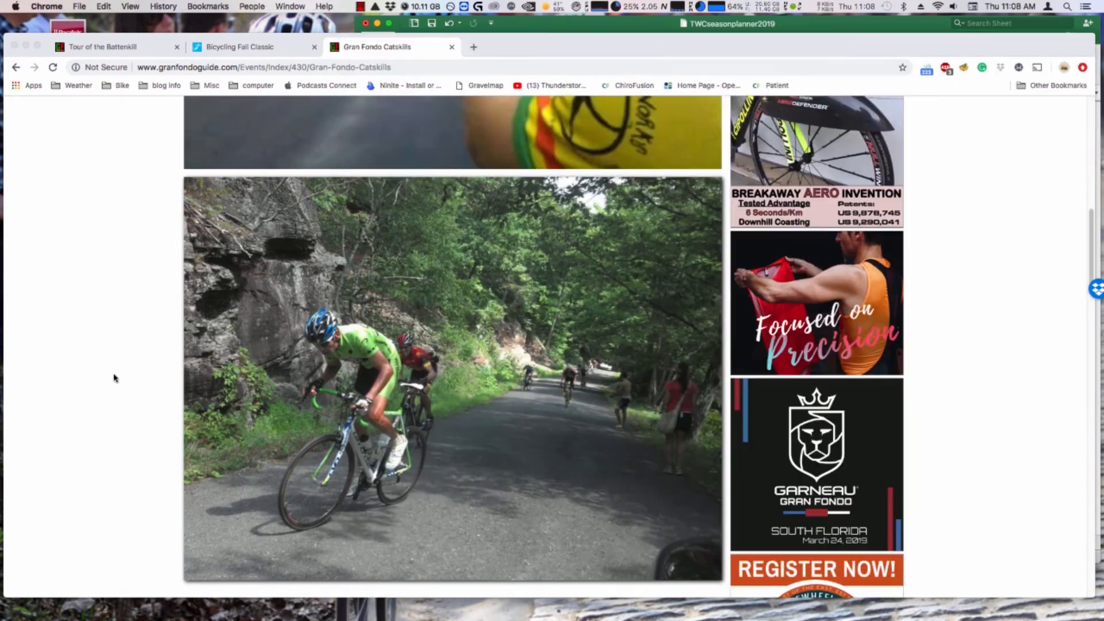
{"action": "scroll", "coordinate": [238, 385], "scroll_direction": "up", "scroll_amount": 7}
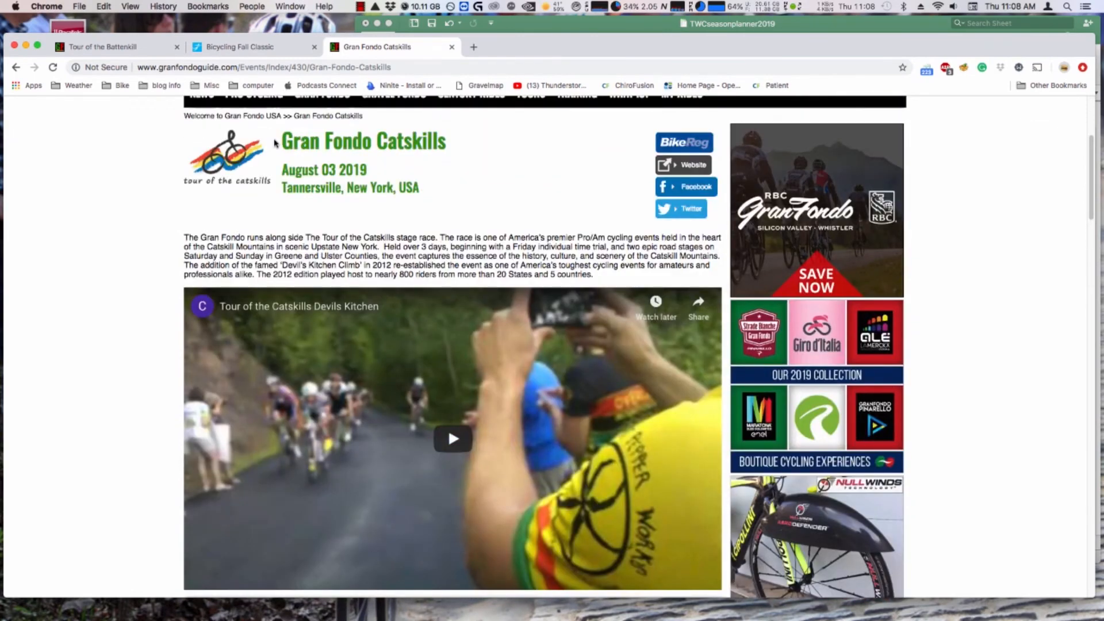
{"action": "key", "text": "super+bracketleft"}
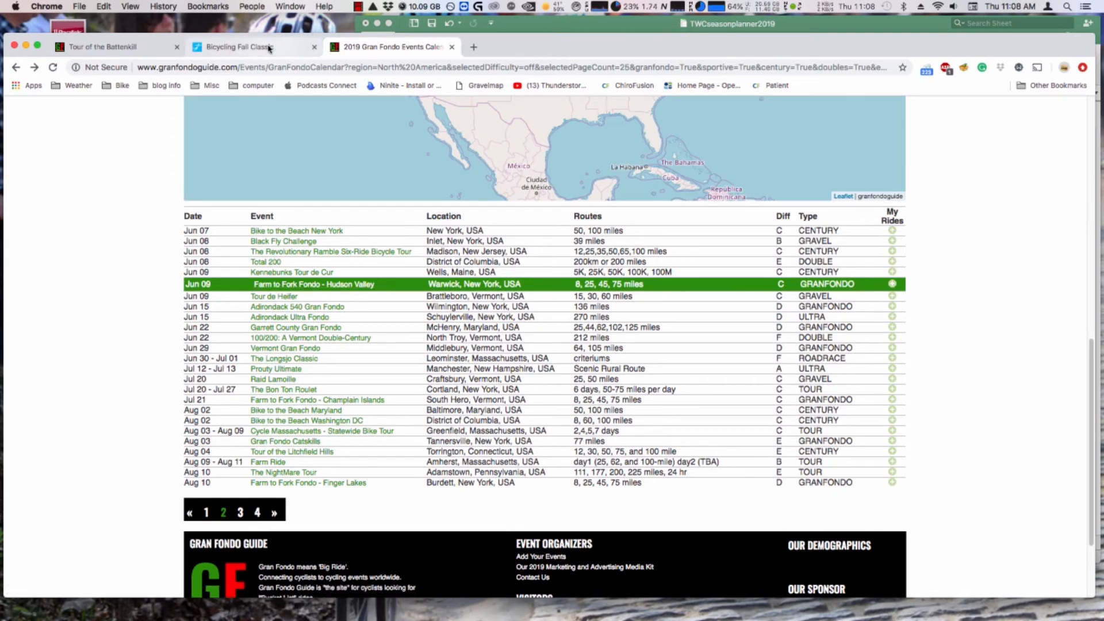
Step: Switch to Excel and add the race Farm to fork to the week of 6/3/19 with race date 6/9/19 and priority C
{"action": "left_click", "coordinate": [639, 22]}
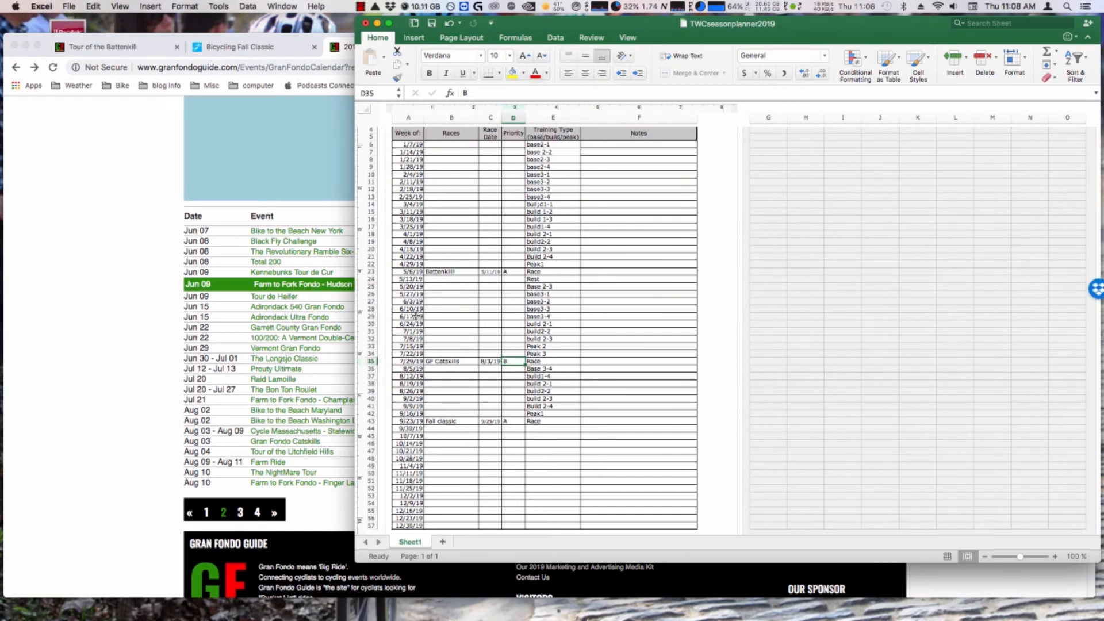
{"action": "left_click", "coordinate": [429, 301]}
{"action": "type", "text": "Farm to fork"}
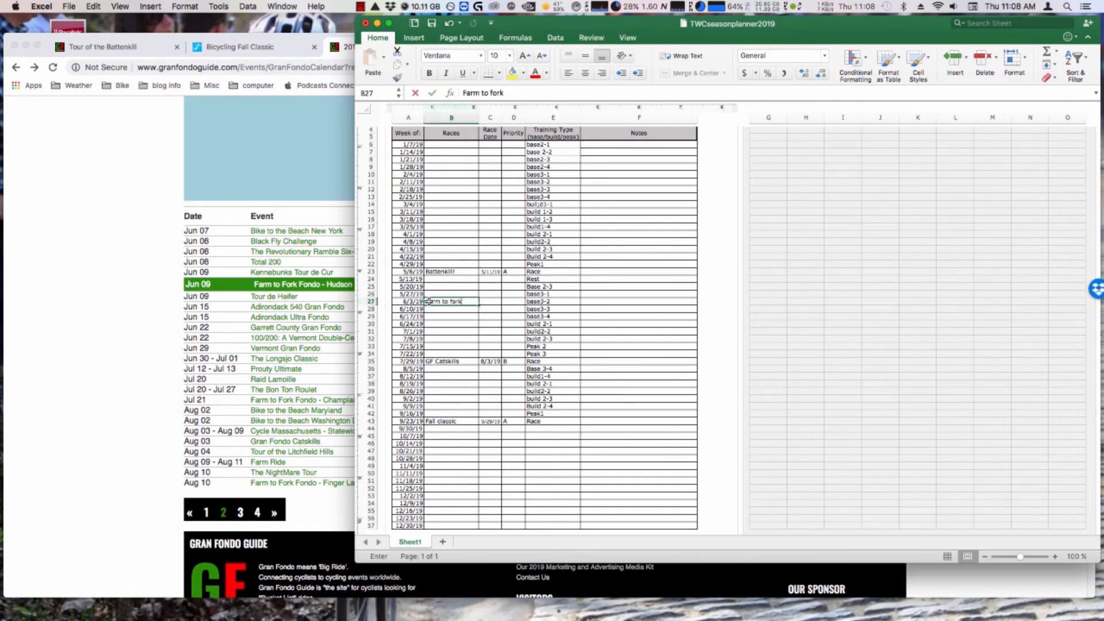
{"action": "key", "text": "Tab"}
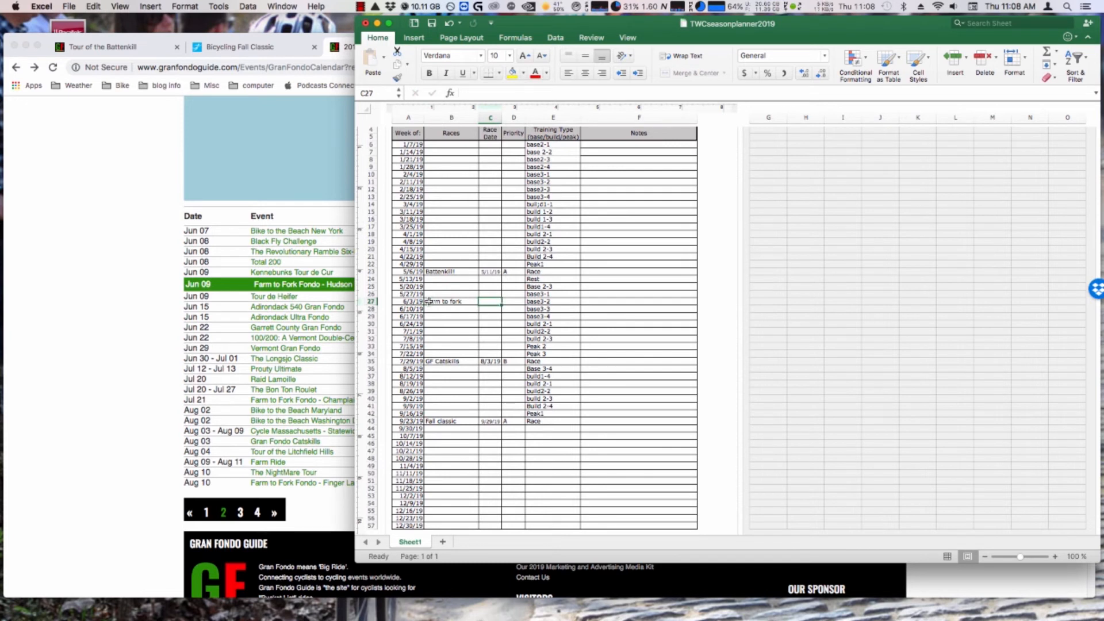
{"action": "type", "text": "6/9/19"}
{"action": "key", "text": "Tab"}
{"action": "type", "text": "C"}
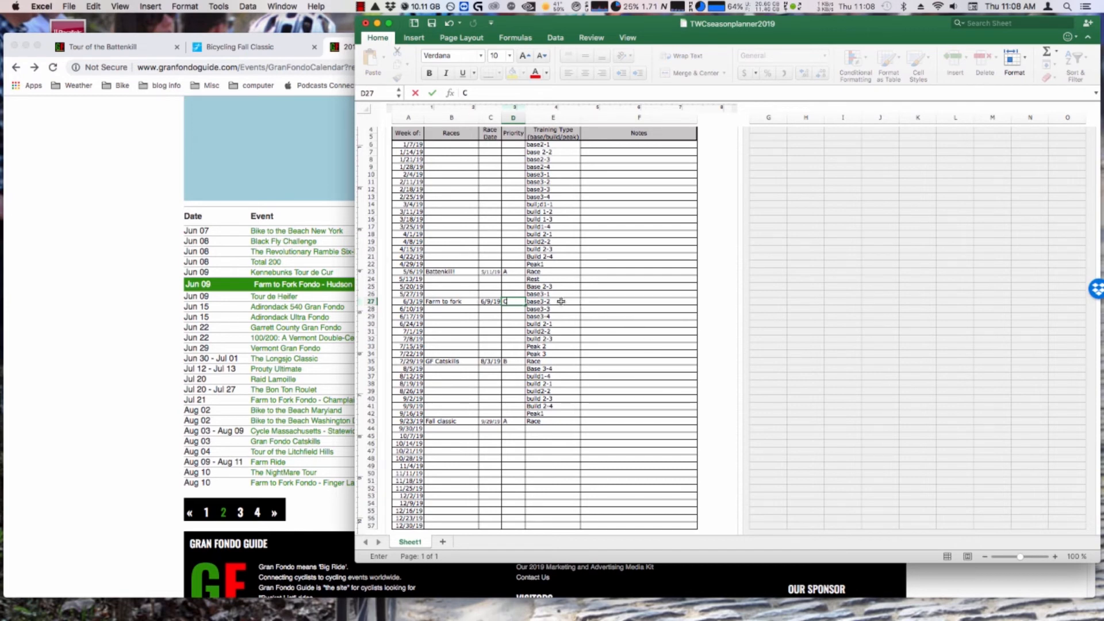
Step: Set the training type to Build 2-3 for the week of 5/27/19 and Build 2-4 for the Farm to fork week
{"action": "left_click", "coordinate": [545, 295]}
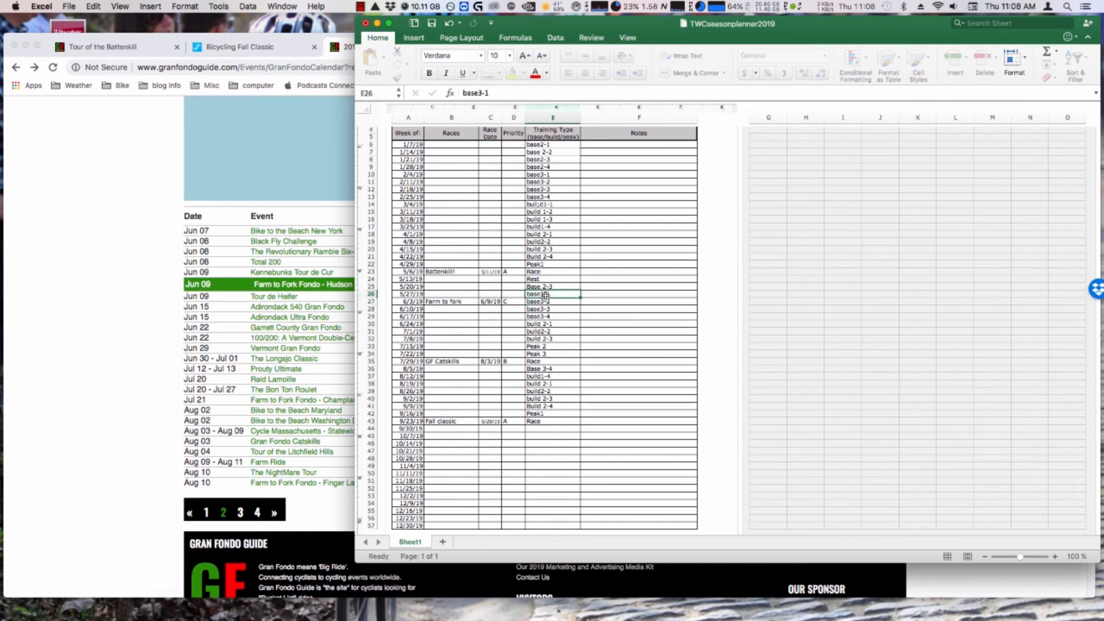
{"action": "type", "text": "Build"}
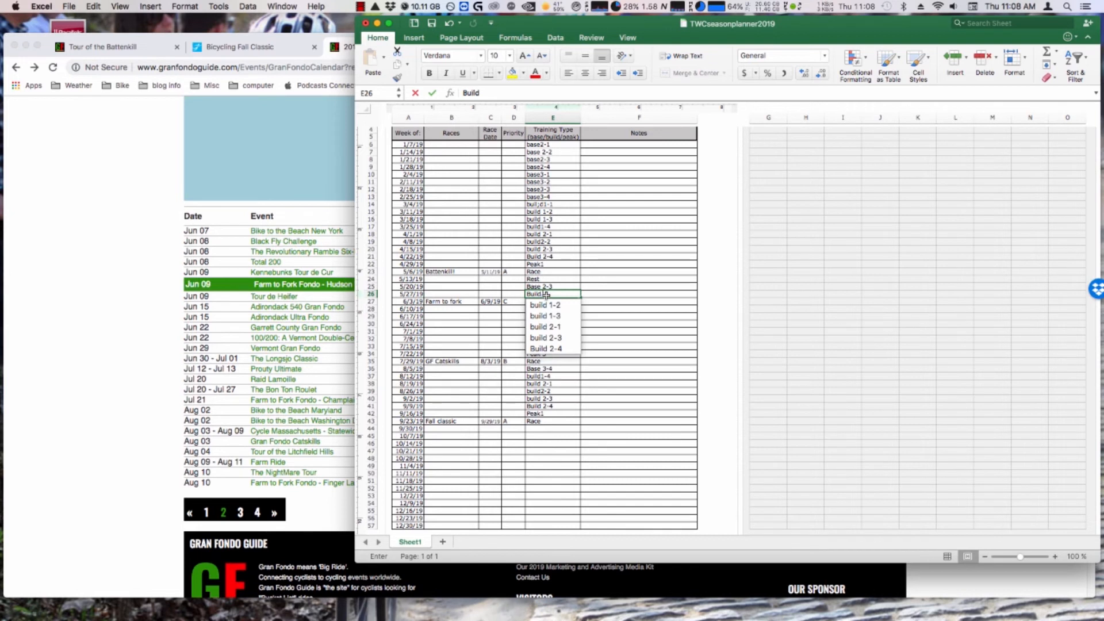
{"action": "type", "text": " 2-3"}
{"action": "key", "text": "Return"}
{"action": "type", "text": "Build 2-4"}
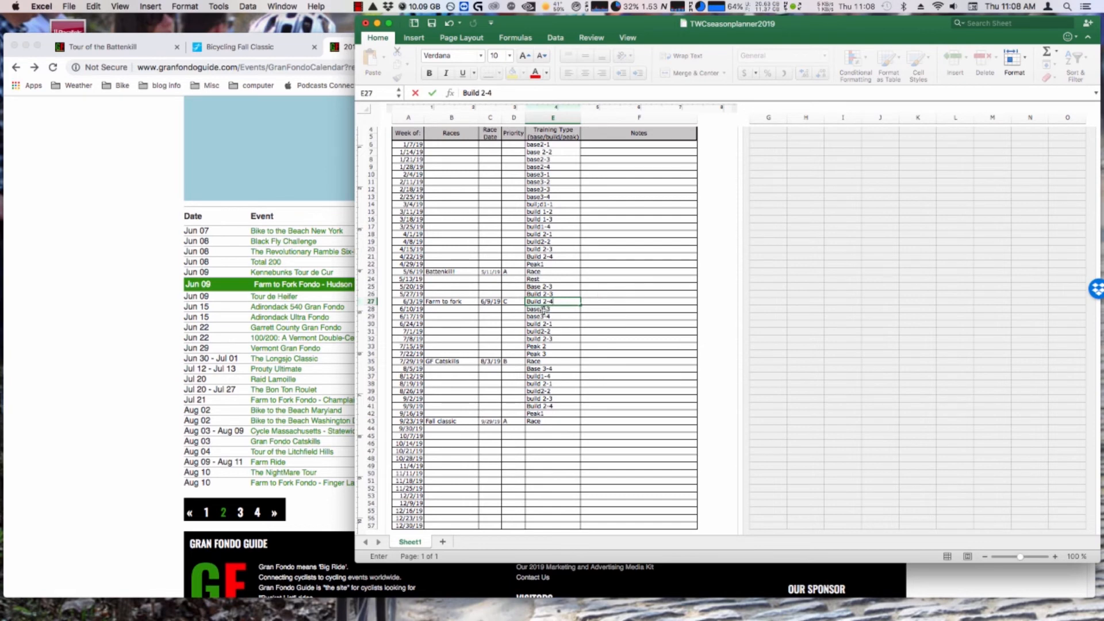
{"action": "left_click", "coordinate": [519, 310]}
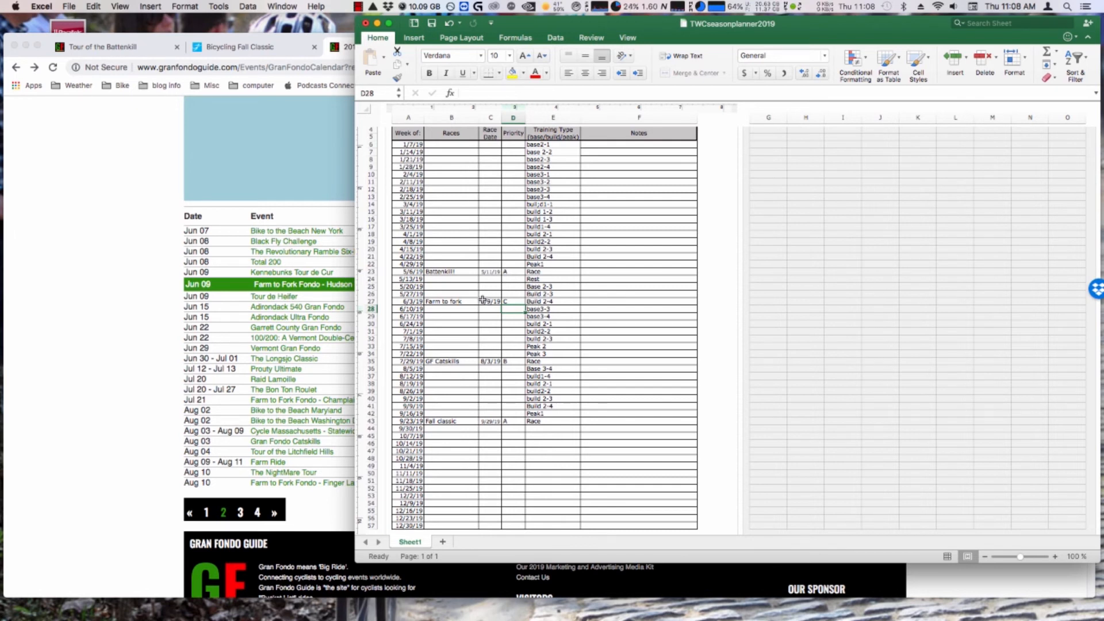
{"action": "left_click", "coordinate": [540, 316]}
{"action": "left_click", "coordinate": [543, 324]}
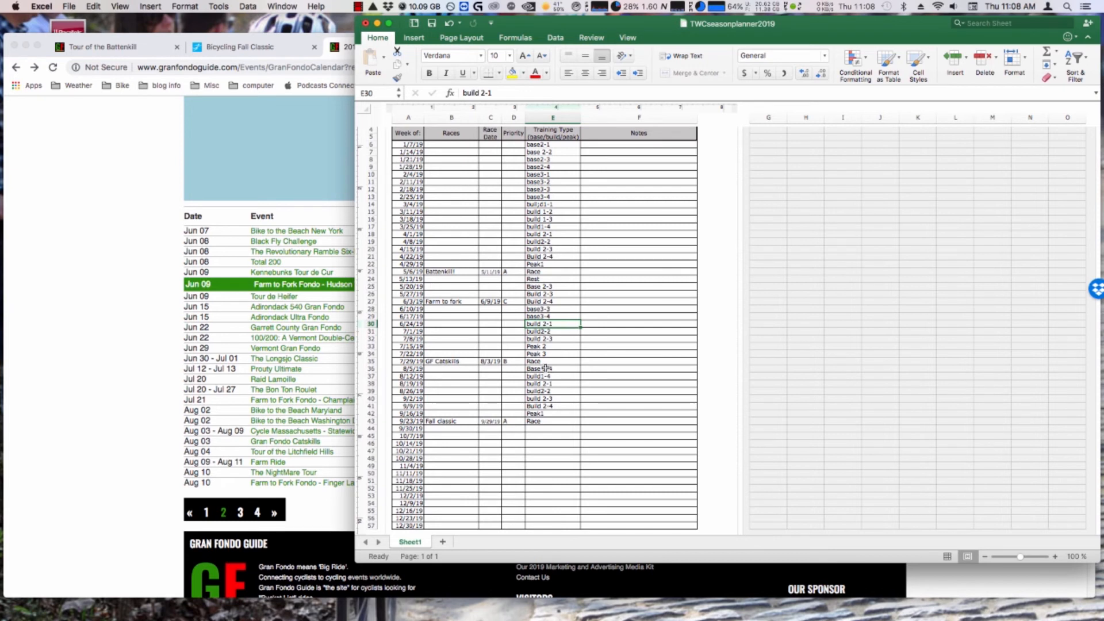
{"action": "left_click_drag", "start_coordinate": [545, 310], "coordinate": [544, 340]}
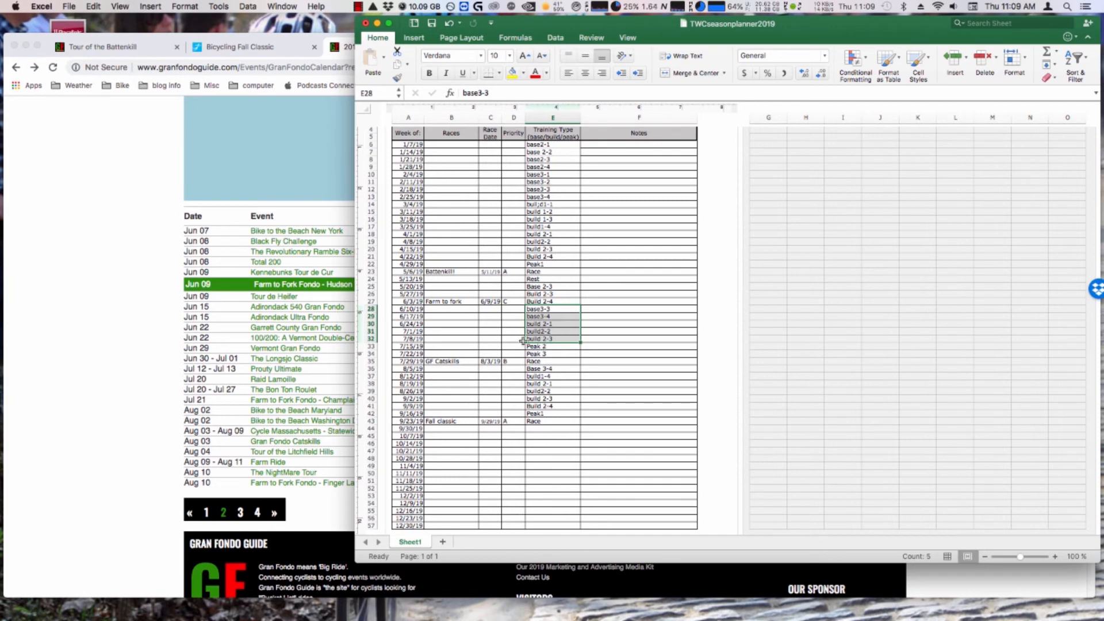
Step: Switch to Chrome and look through the August and September events on page 3 of the 2019 gran fondo events calendar
{"action": "left_click", "coordinate": [569, 339]}
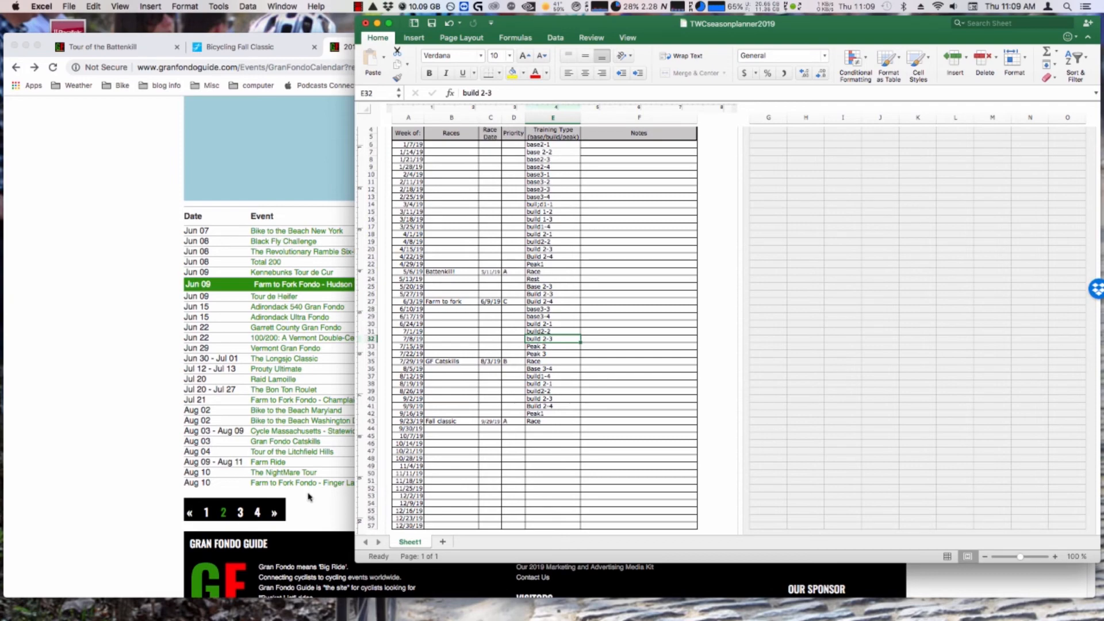
{"action": "left_click", "coordinate": [138, 402]}
{"action": "left_click", "coordinate": [240, 512]}
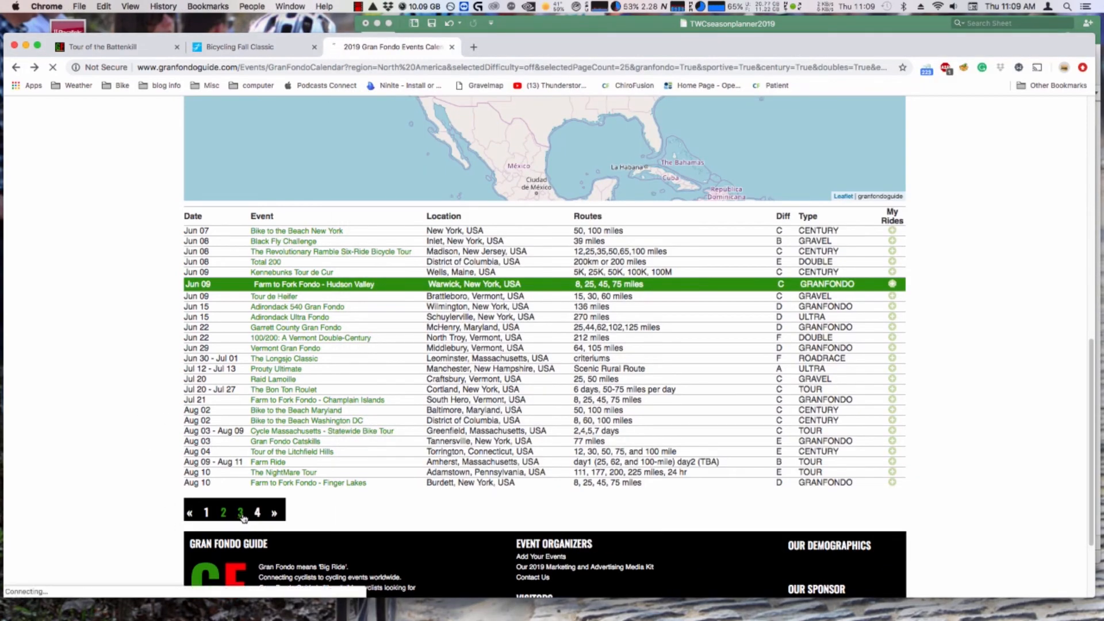
{"action": "scroll", "coordinate": [468, 421], "scroll_direction": "down", "scroll_amount": 3}
{"action": "scroll", "coordinate": [12, 491], "scroll_direction": "down", "scroll_amount": 7}
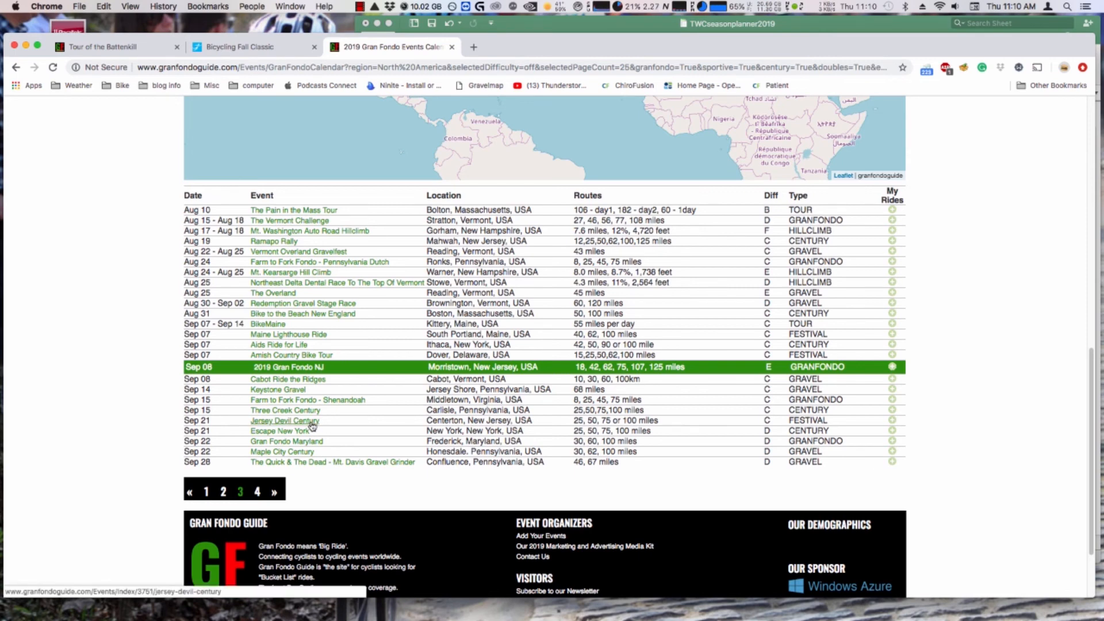
Step: Switch to Excel and review the training types through the week of 9/16/19 and the race priorities from Battenkill to Fall classic
{"action": "left_click", "coordinate": [698, 27]}
{"action": "left_click", "coordinate": [446, 265]}
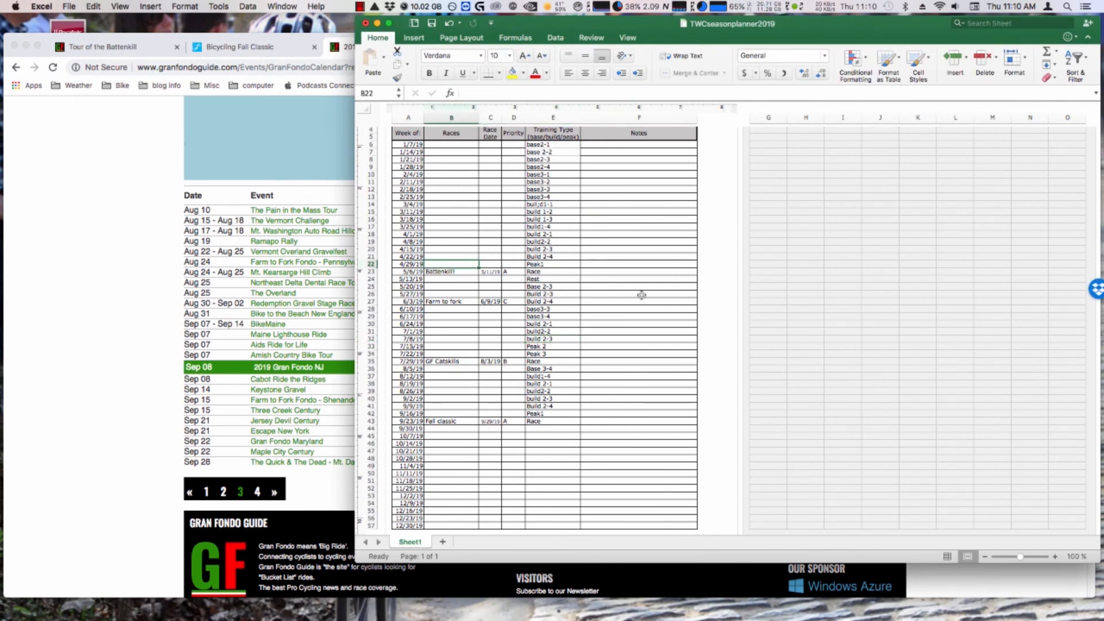
{"action": "left_click_drag", "start_coordinate": [545, 160], "coordinate": [553, 413]}
{"action": "left_click", "coordinate": [564, 383]}
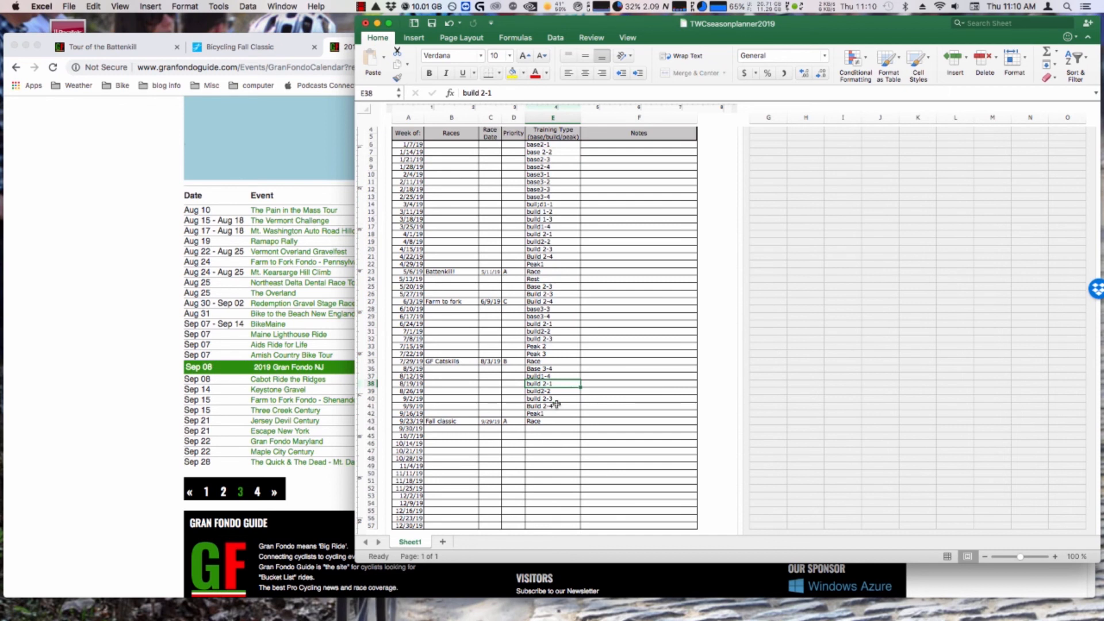
{"action": "left_click_drag", "start_coordinate": [509, 271], "coordinate": [517, 425]}
{"action": "left_click", "coordinate": [575, 413]}
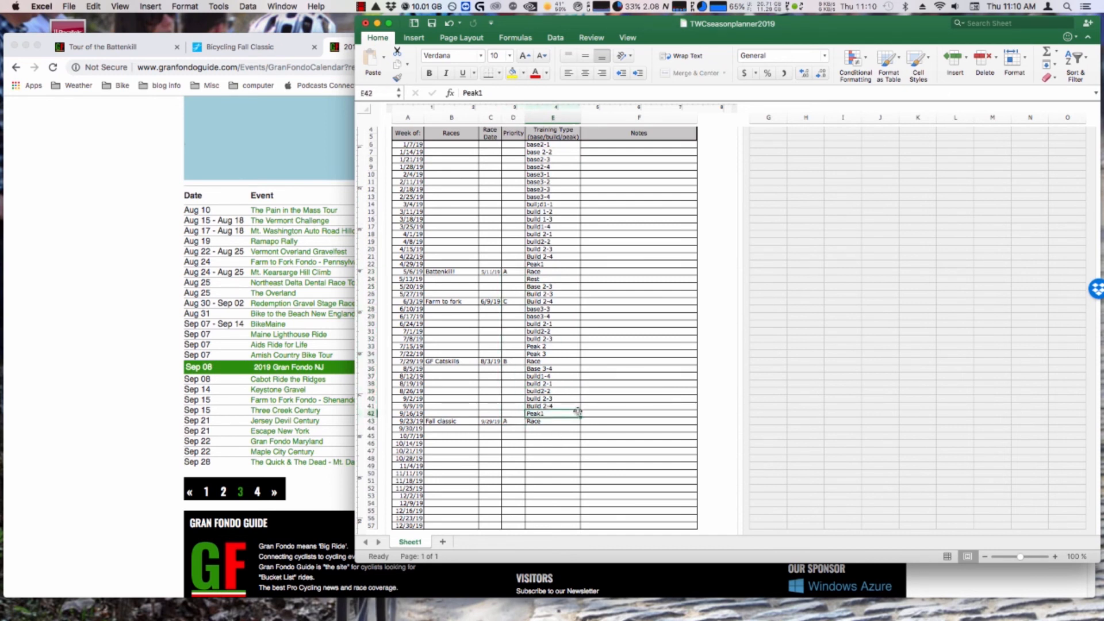